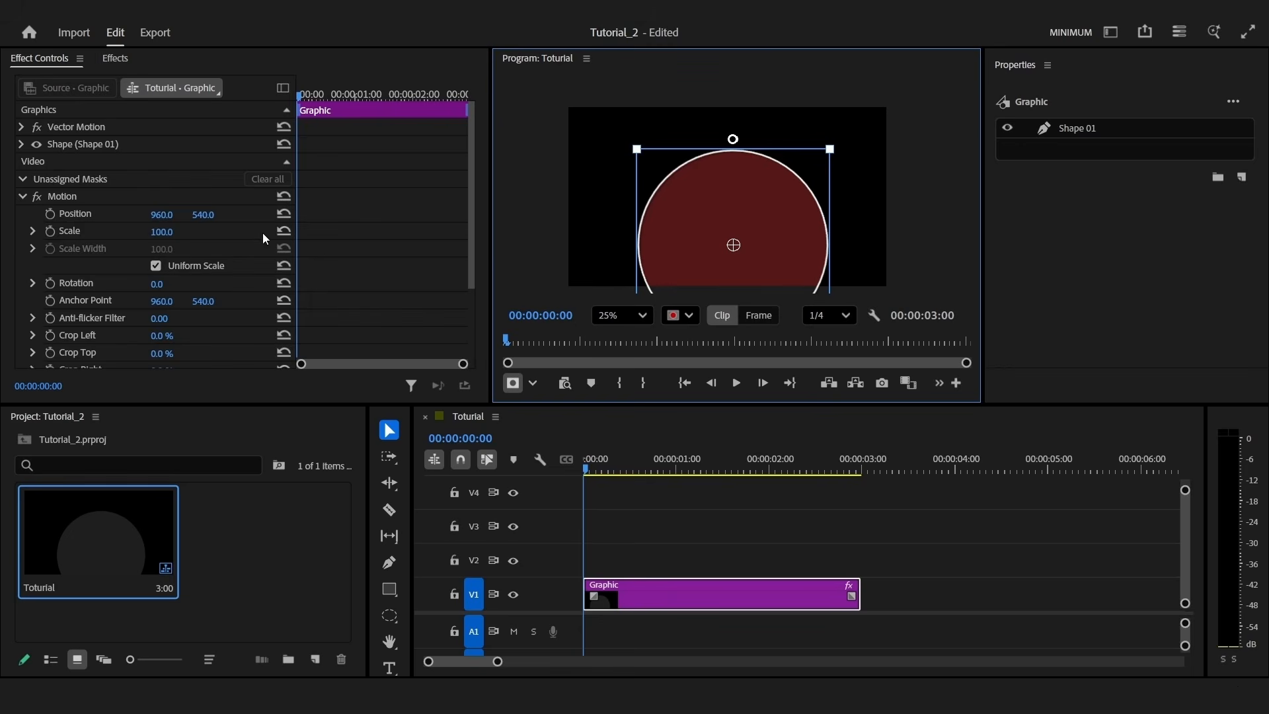
Feather the ellipse mask to 696, expand it to 47, and move it lower in the frame
left_click(19, 145)
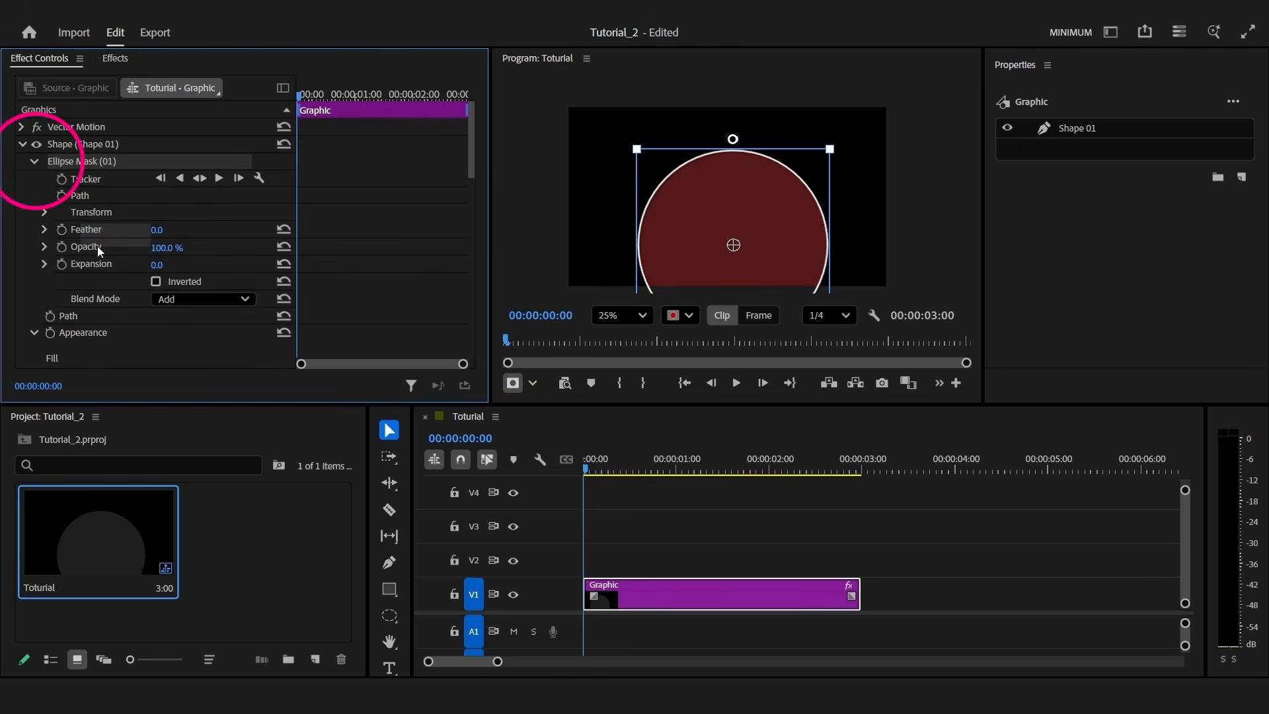
left_click_drag(166, 235, 180, 266)
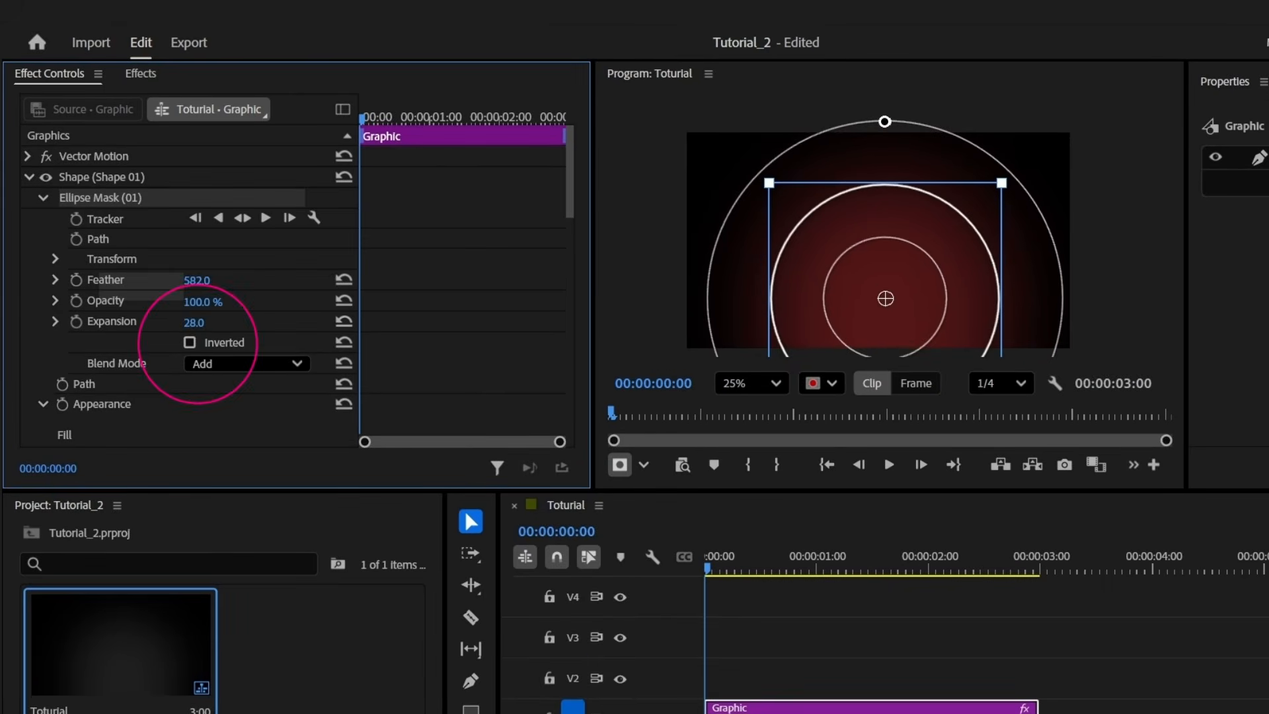
left_click_drag(212, 322, 220, 323)
left_click_drag(197, 280, 315, 280)
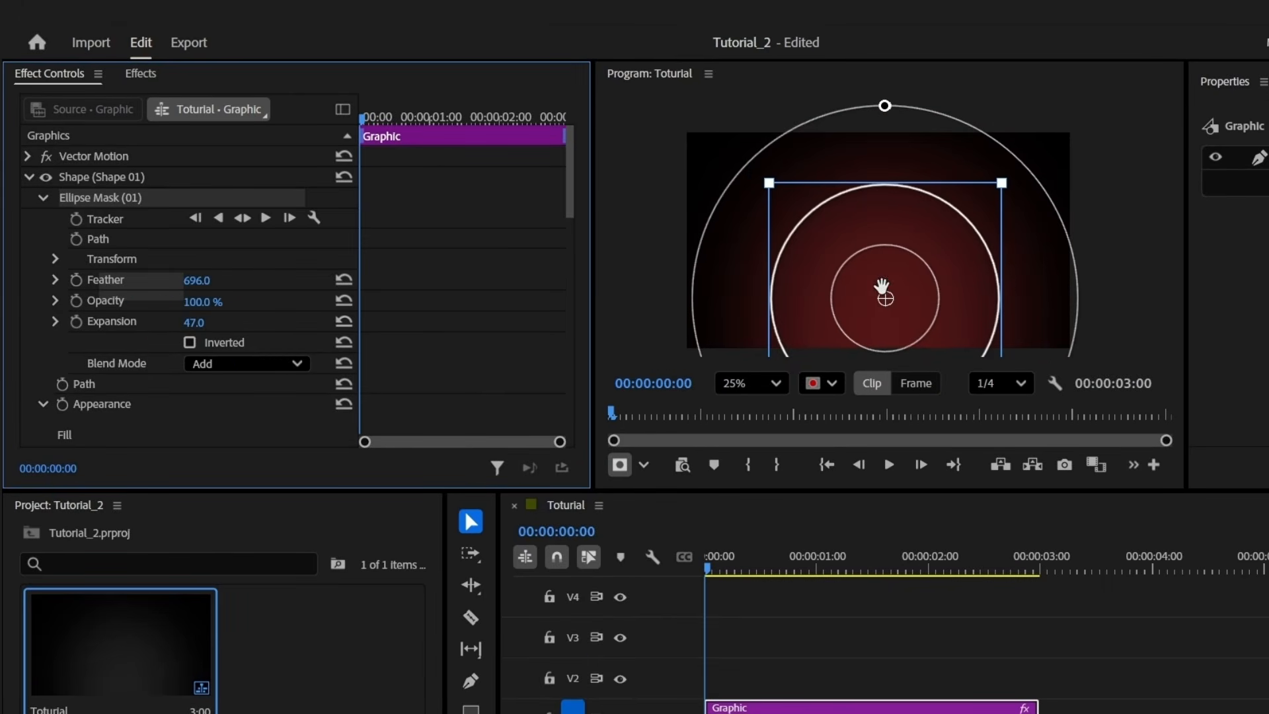
left_click_drag(886, 311, 883, 346)
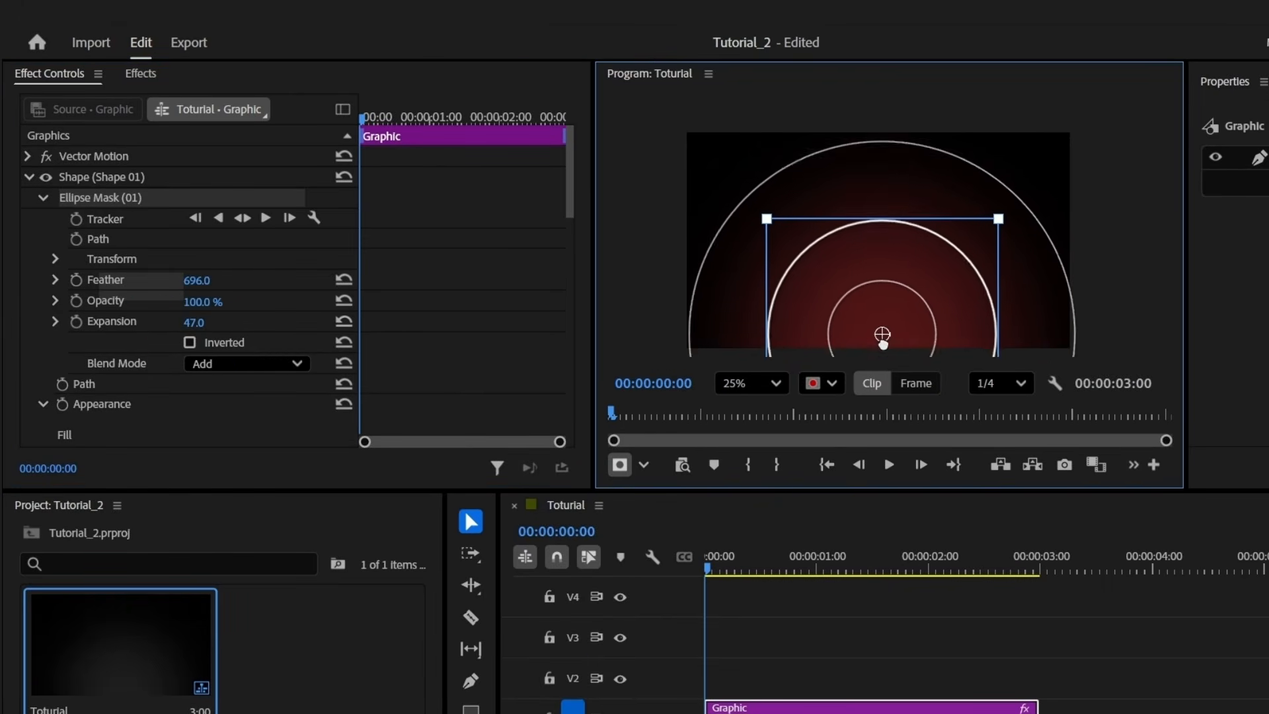
Place Apple.png from the file explorer onto track V2 above the Graphic clip
left_click(909, 708)
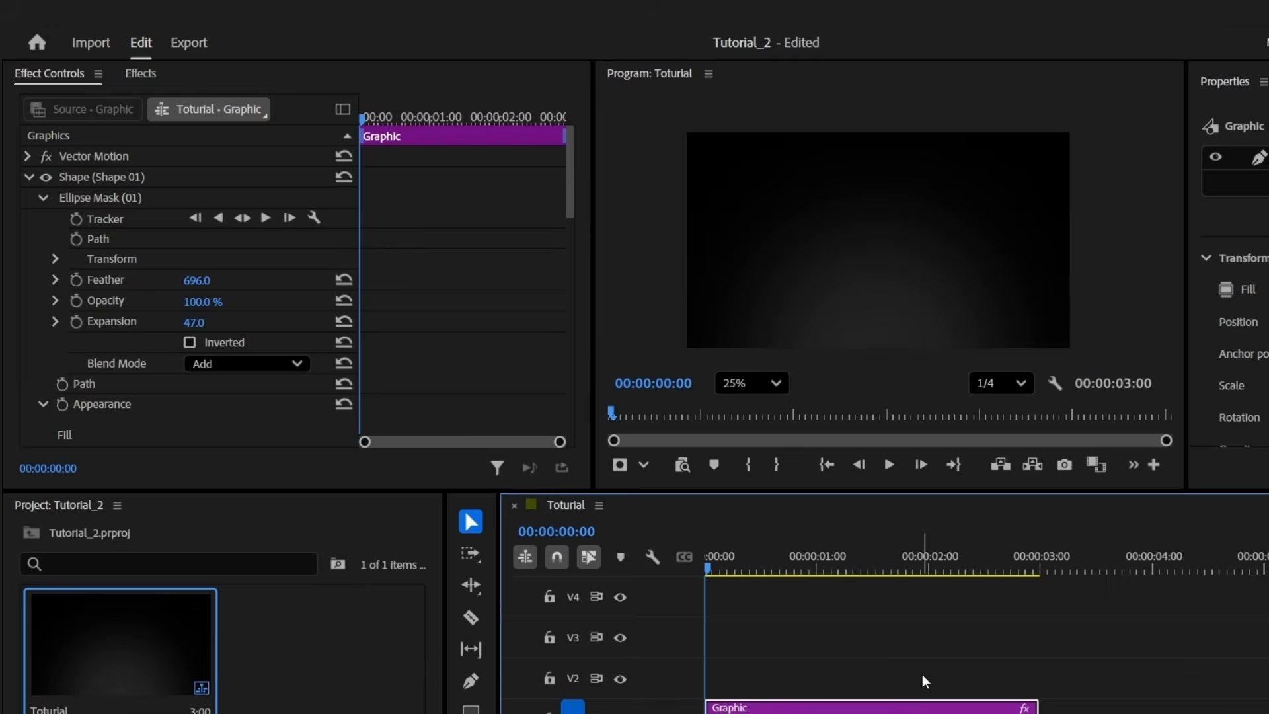
key("alt+Tab")
left_click_drag(470, 371, 689, 381)
left_click_drag(558, 389, 686, 676)
Scale the Apple.png logo down to 18%
left_click(635, 682)
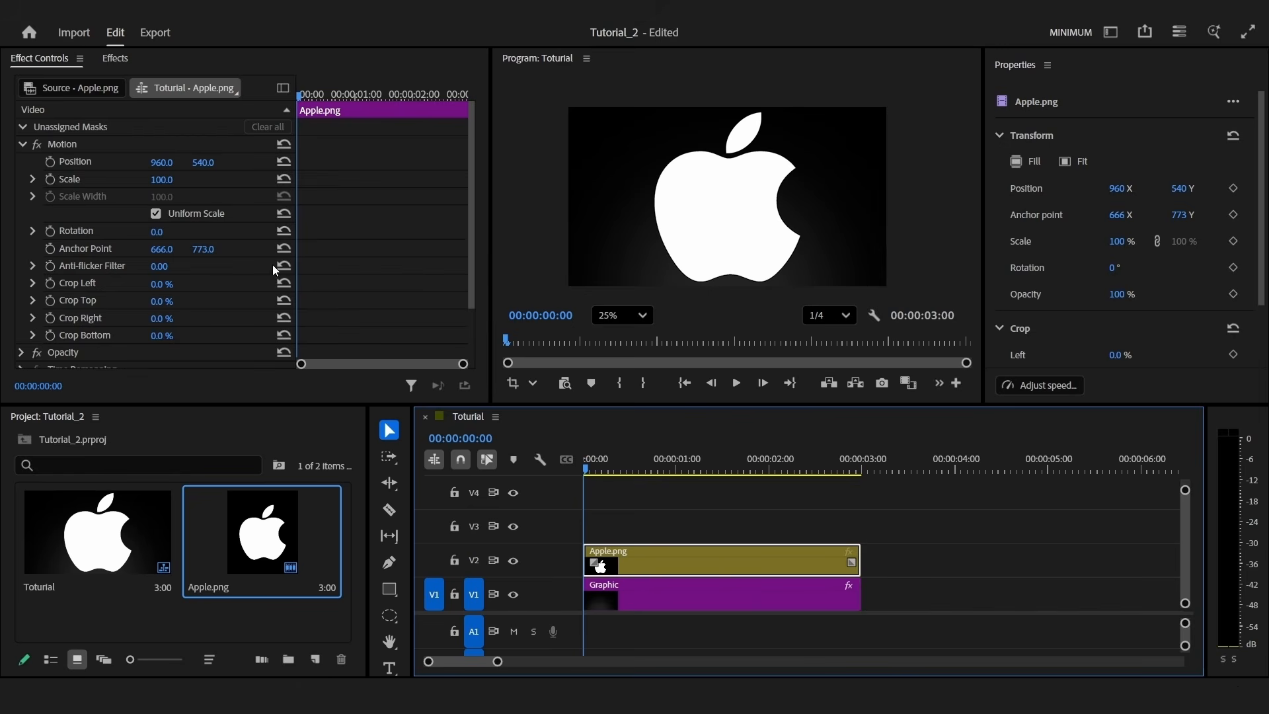
left_click(86, 178)
left_click(168, 179)
type("18")
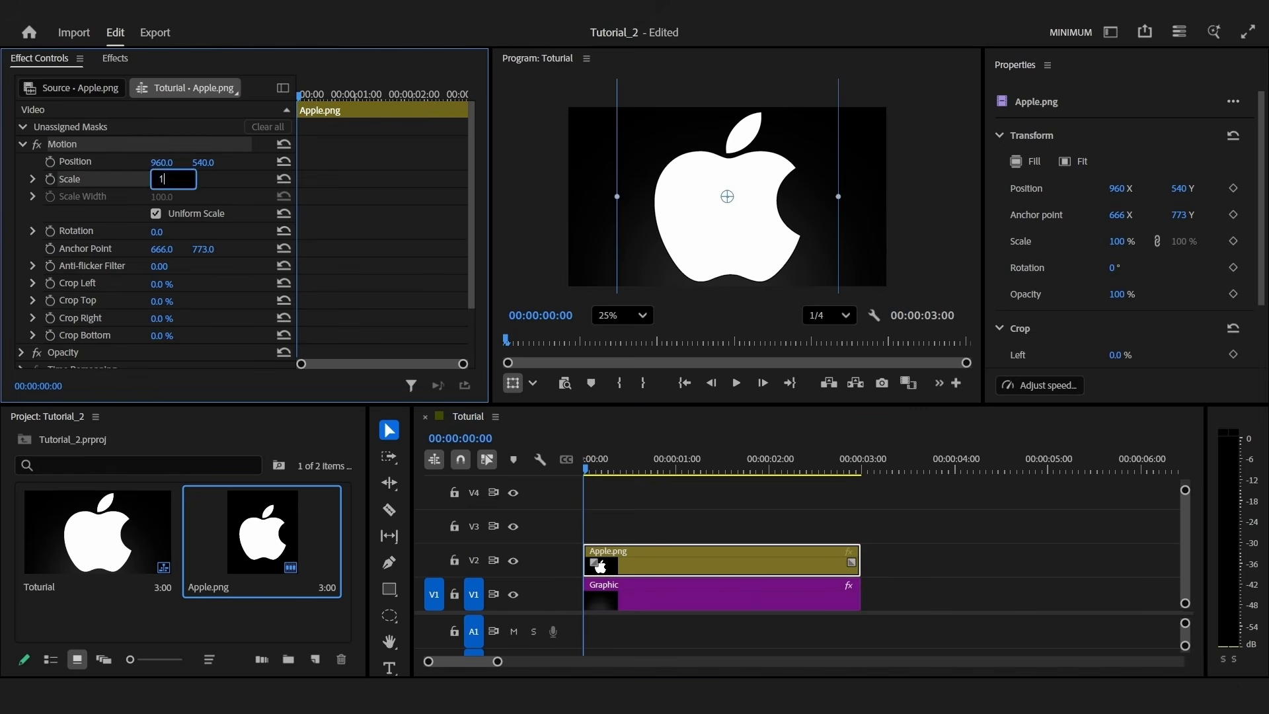
key("Return")
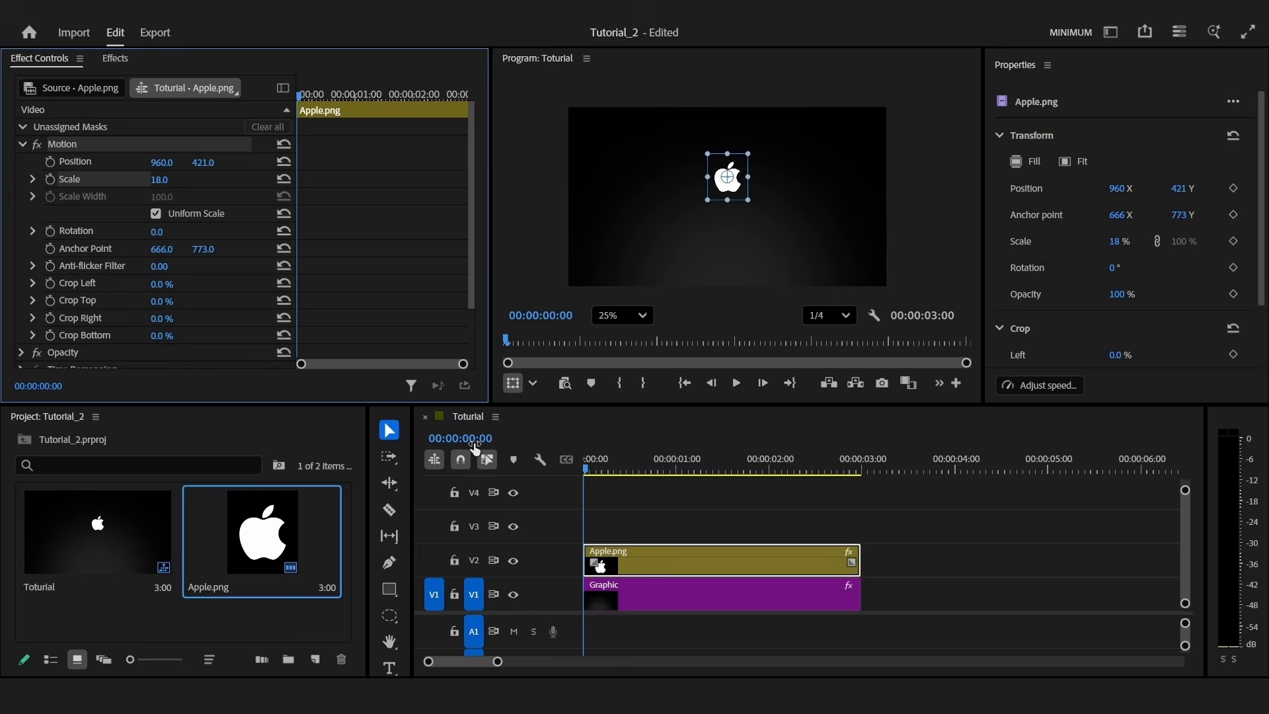
Move the playhead to frame 20 via the timecode field
left_click(475, 448)
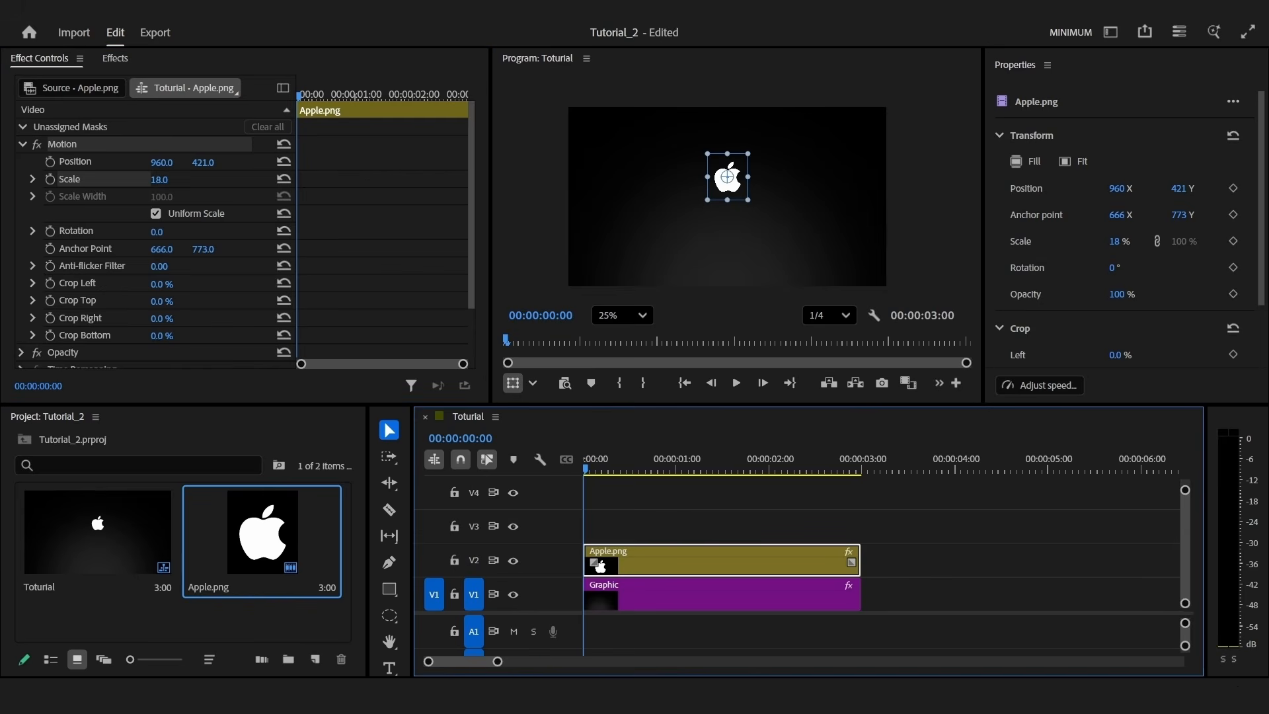
type("20")
key("Return")
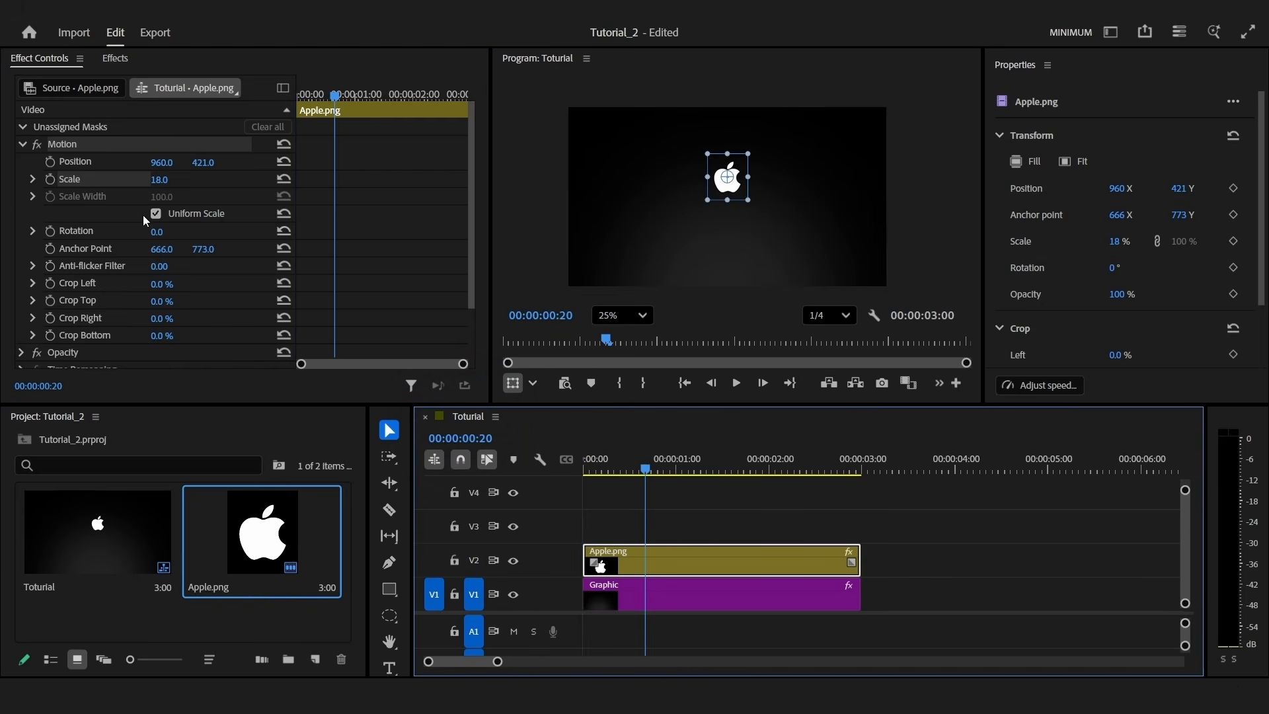
Add Position and Opacity keyframes for the logo at frame 20 and show their graphs
left_click(50, 162)
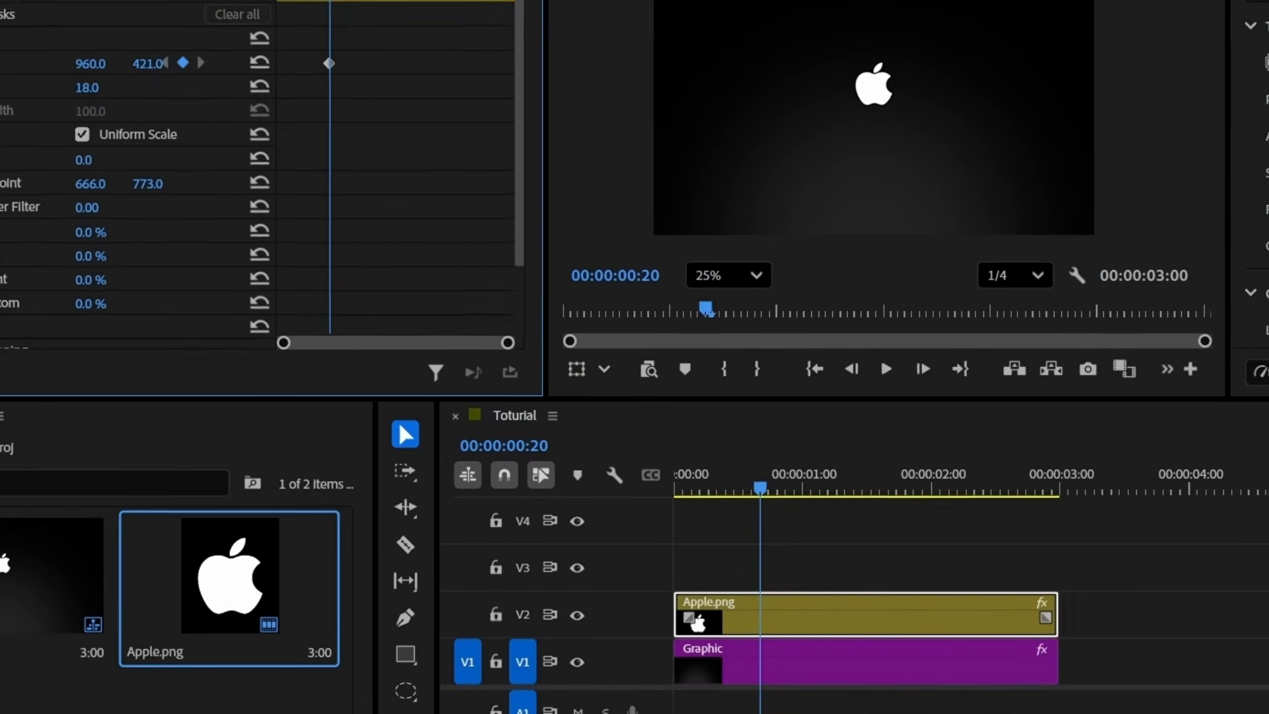
left_click(2, 237)
left_click(28, 382)
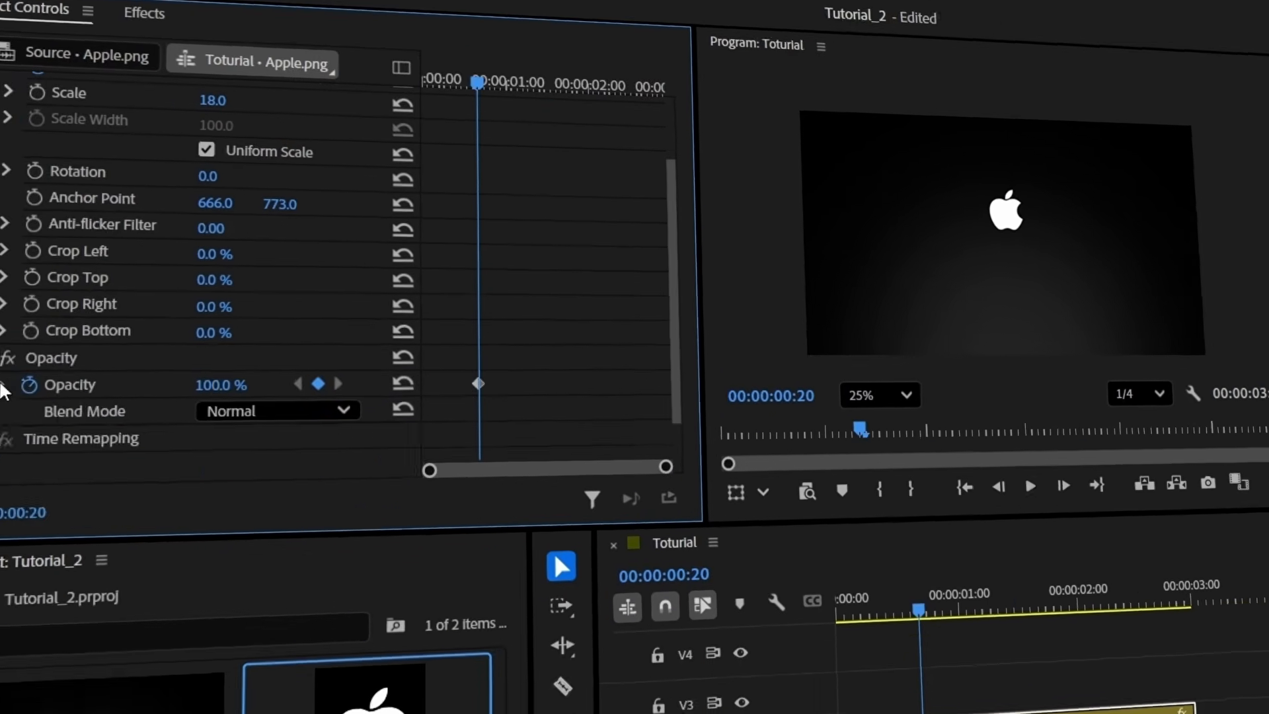
left_click(54, 443)
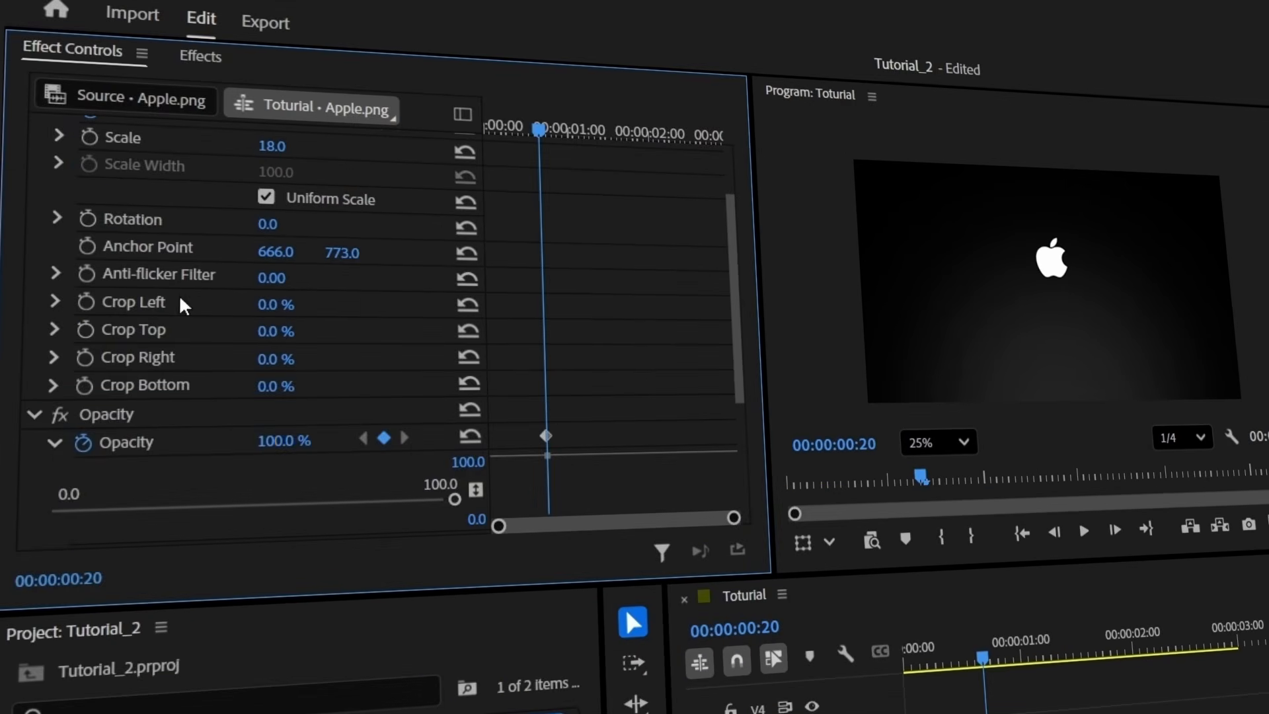
scroll(181, 300, "up", 3)
left_click(58, 212)
At frame 0, set the logo lower at Y 505 with 0% opacity
left_click_drag(496, 130, 439, 127)
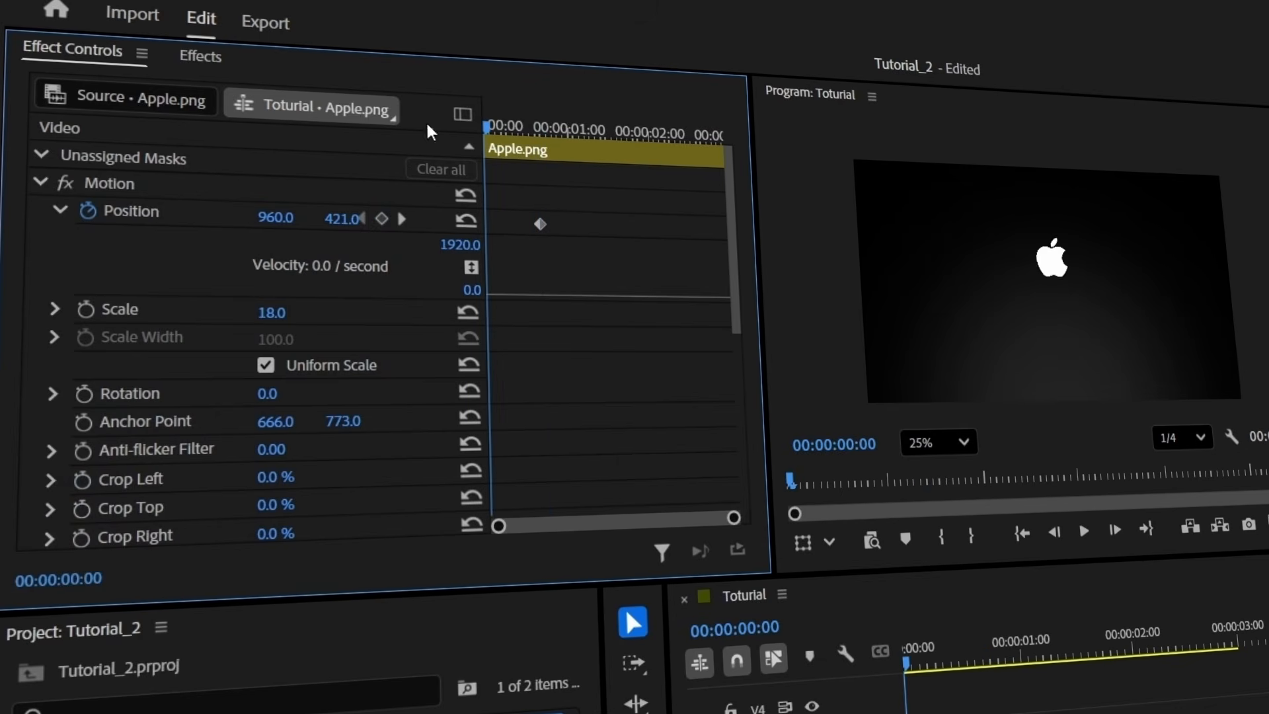
left_click_drag(366, 228, 404, 228)
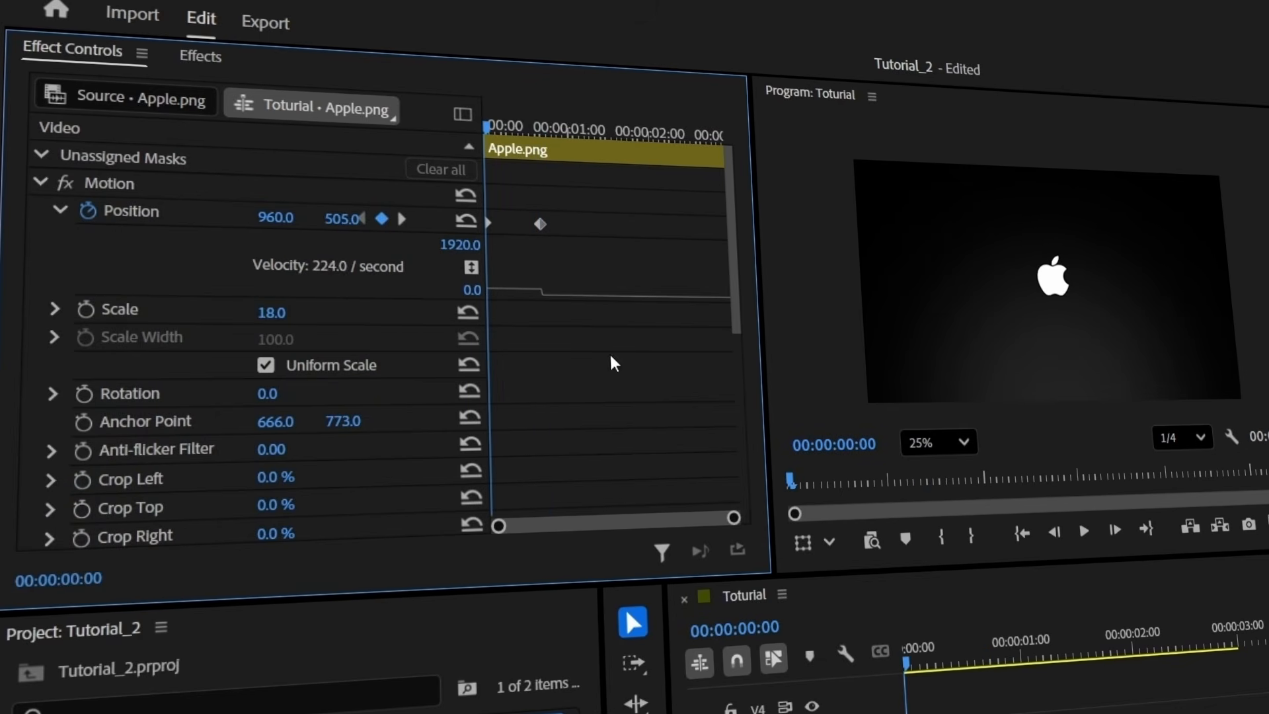
scroll(608, 360, "down", 5)
left_click(297, 232)
type("00.0")
key("Return")
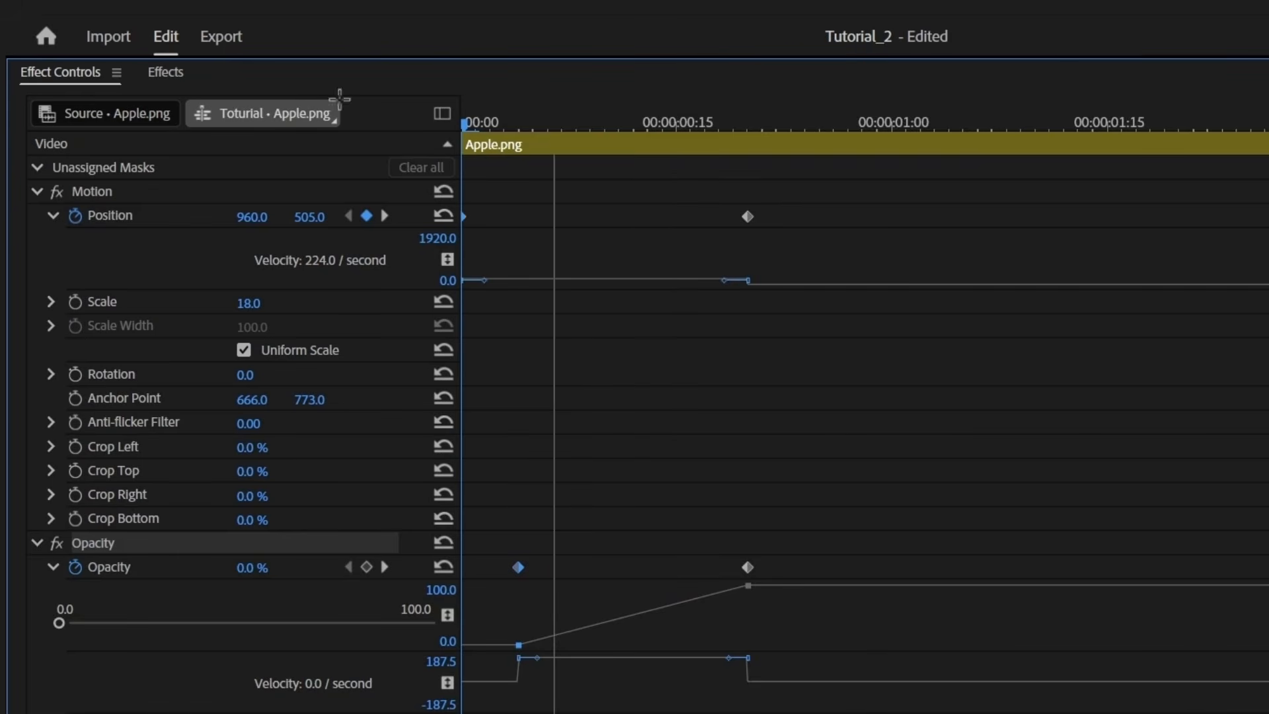
Apply Ease Out to the keyframes and steepen the position and opacity easing curves
right_click(468, 218)
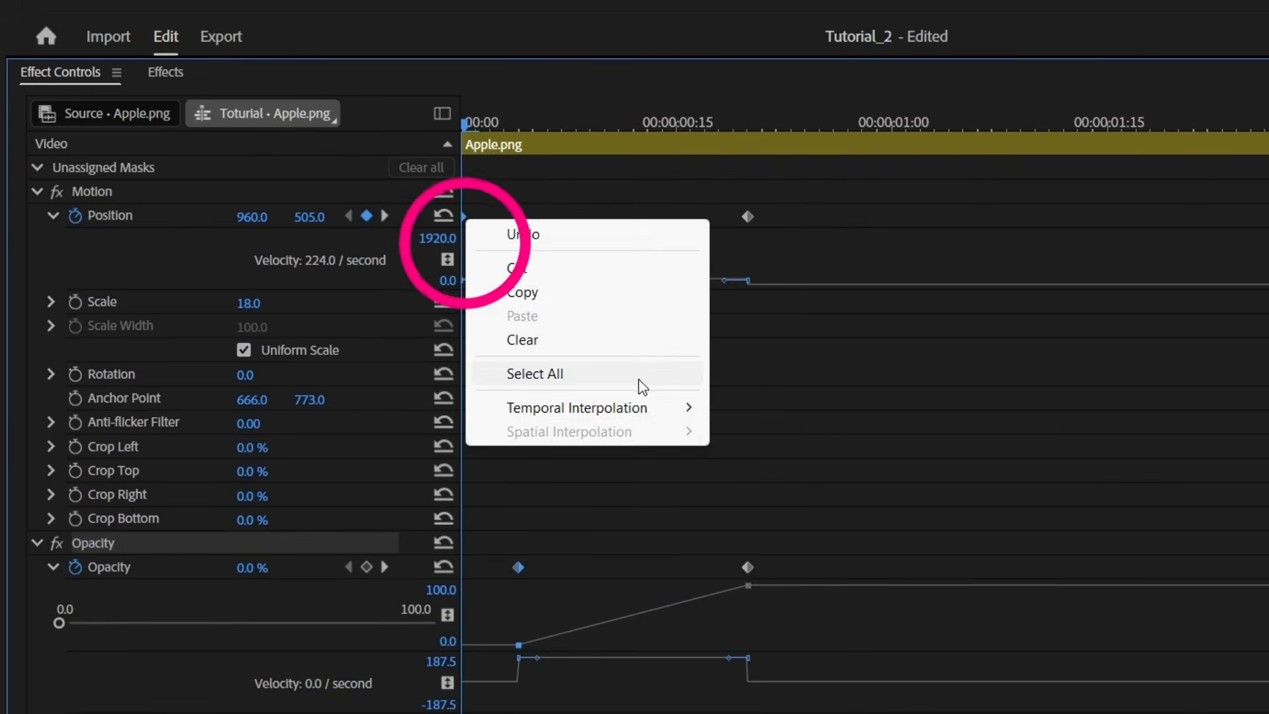
mouse_move(664, 416)
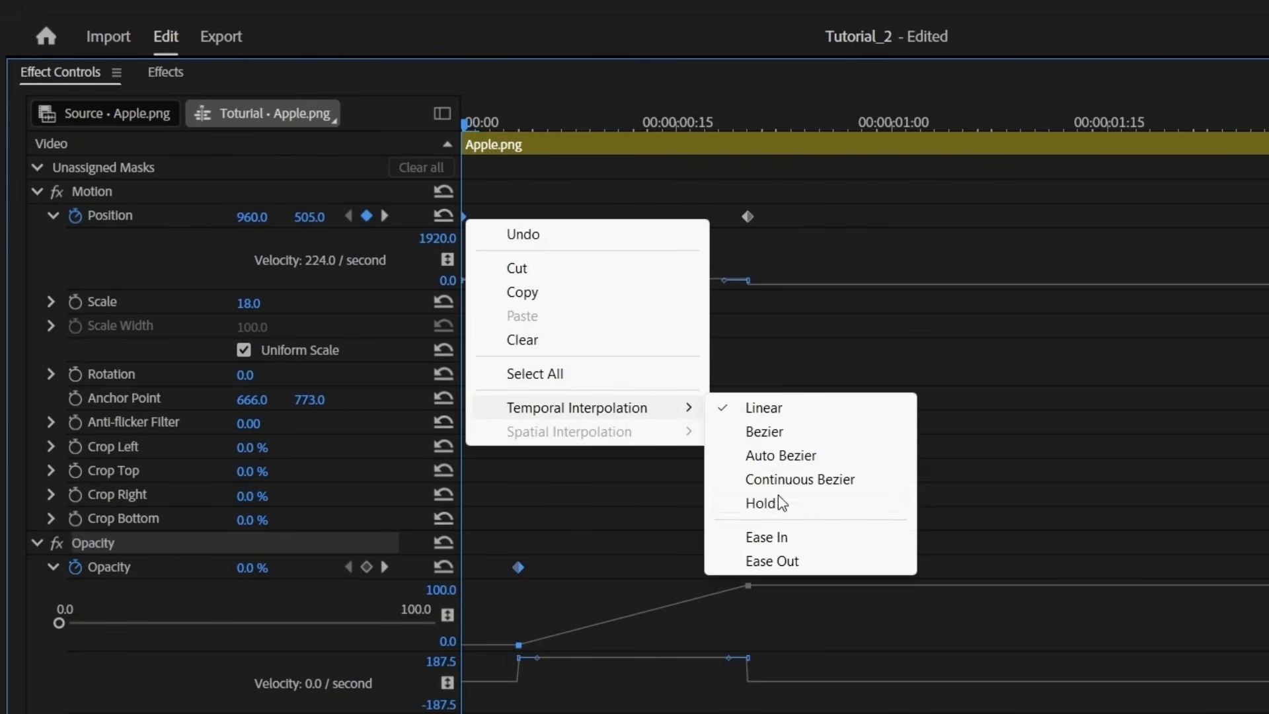
left_click(811, 557)
left_click_drag(720, 279, 596, 364)
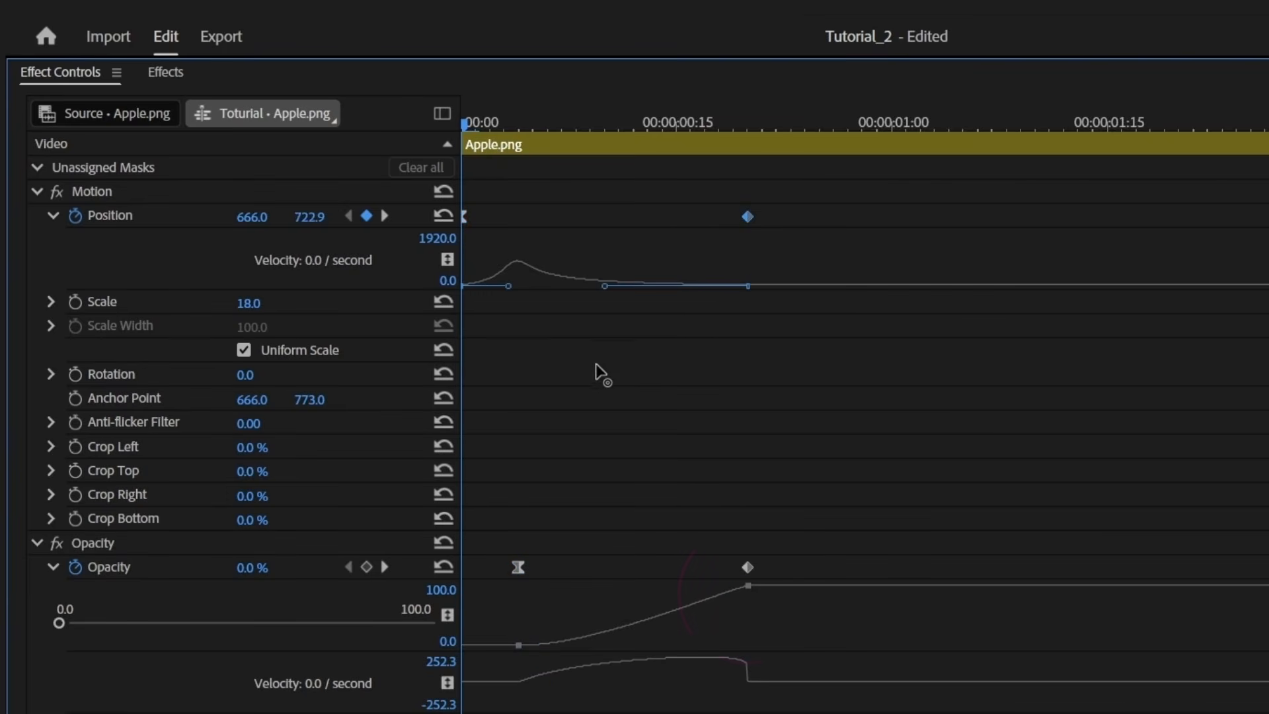
left_click(747, 567)
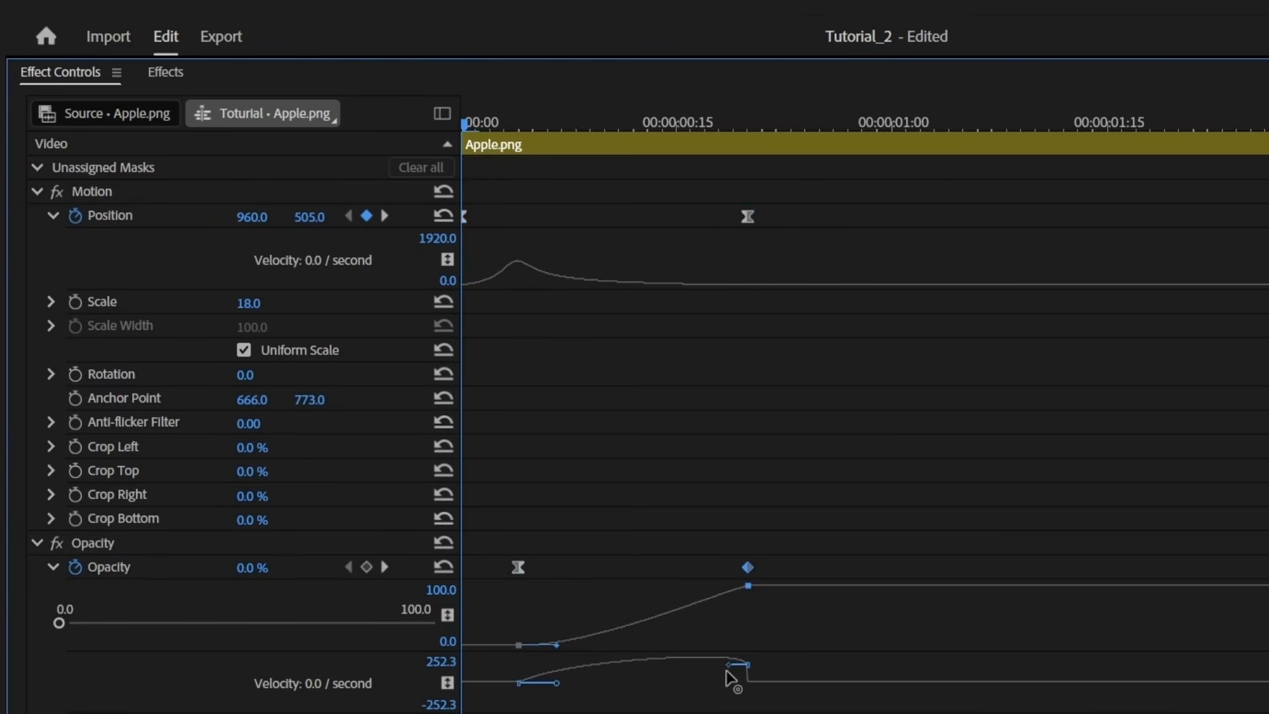
left_click_drag(727, 661, 584, 653)
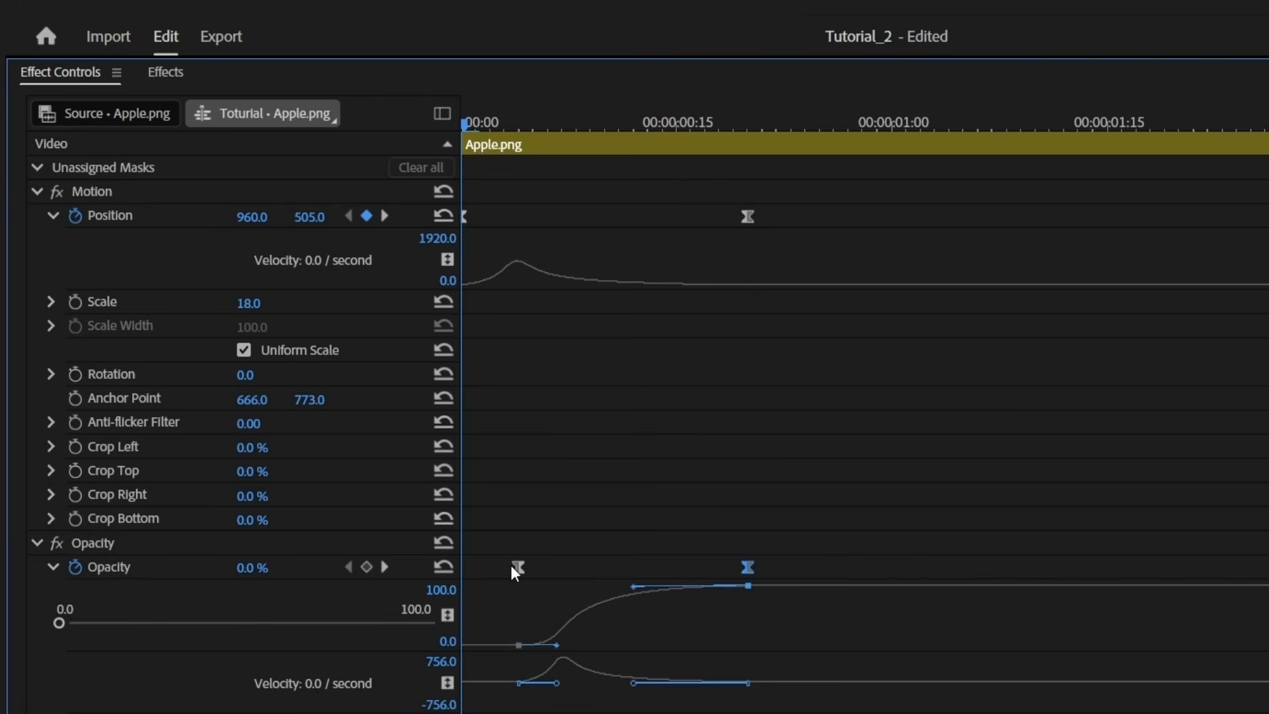
Preview the logo animation, then type 'Modern Trending' as a new title below the logo
key("grave")
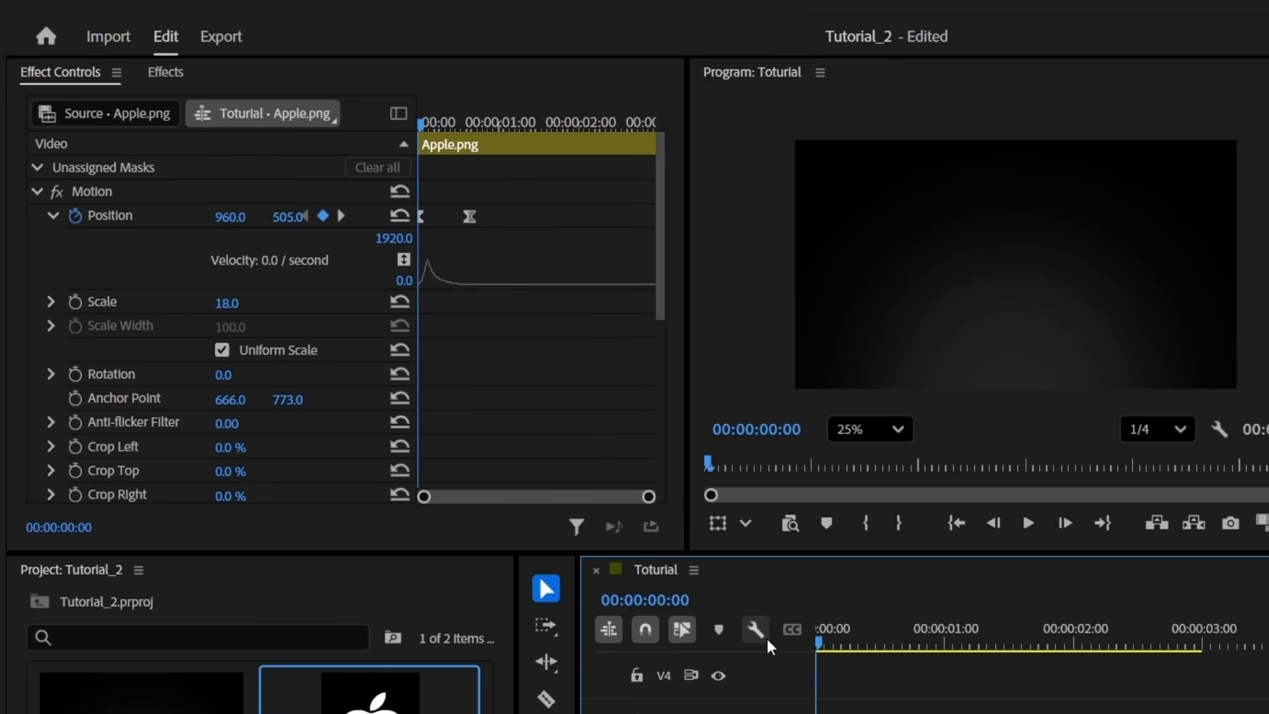
key("space")
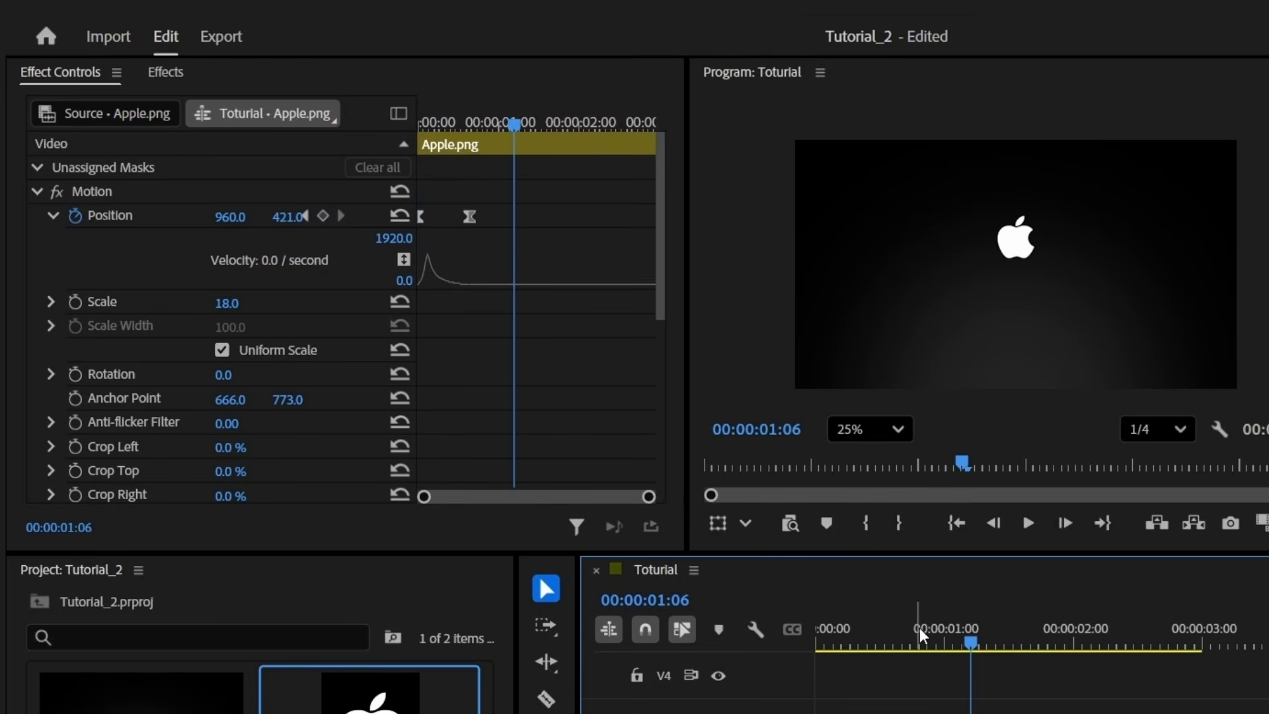
key("t")
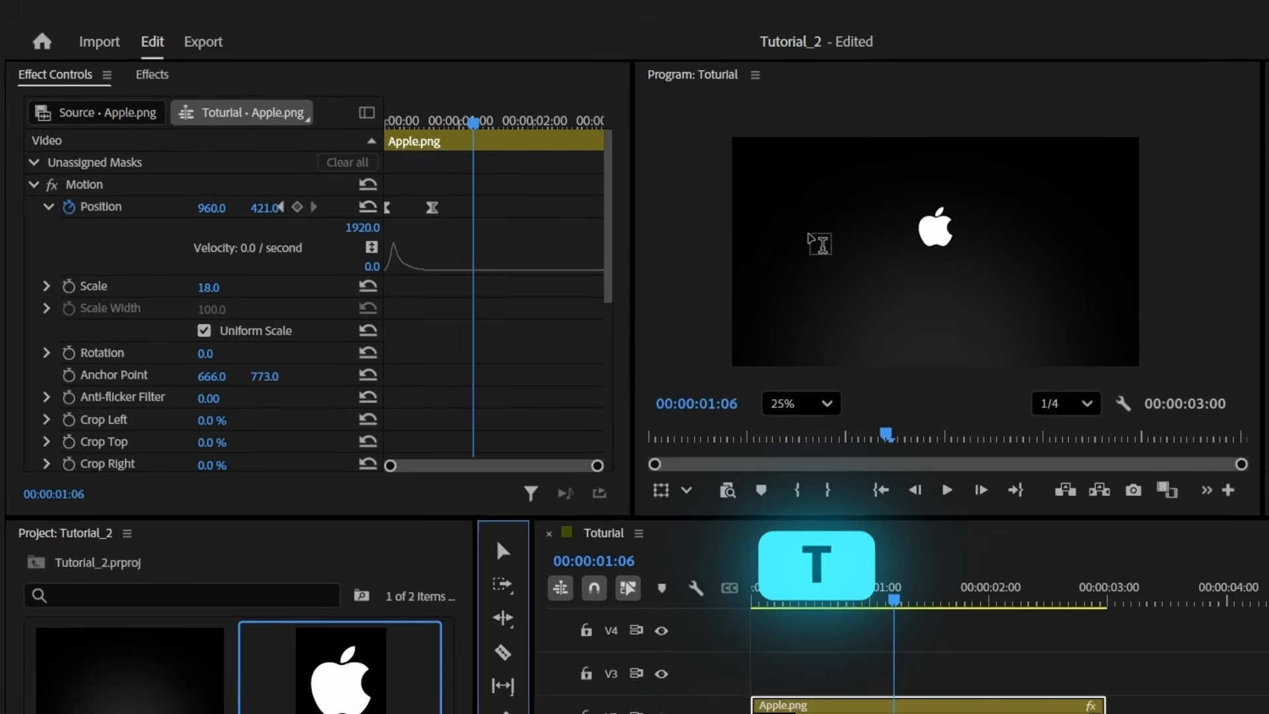
left_click(916, 289)
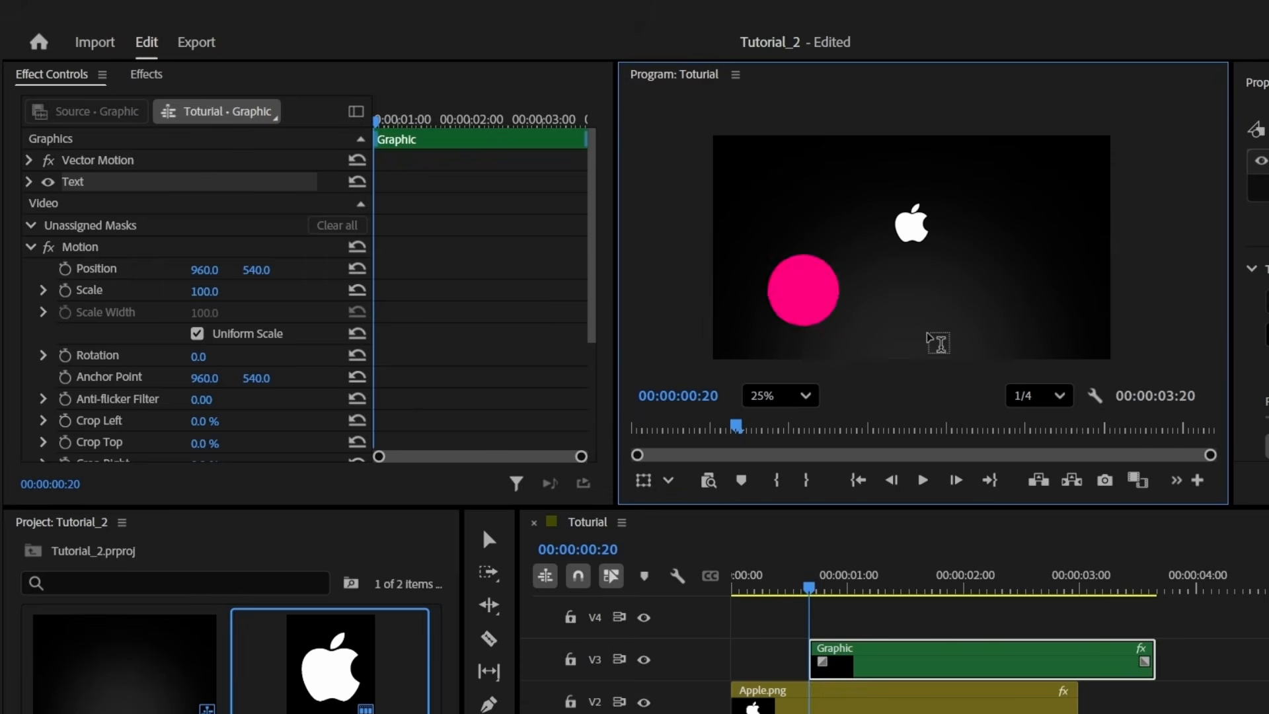
type("Modern Trending")
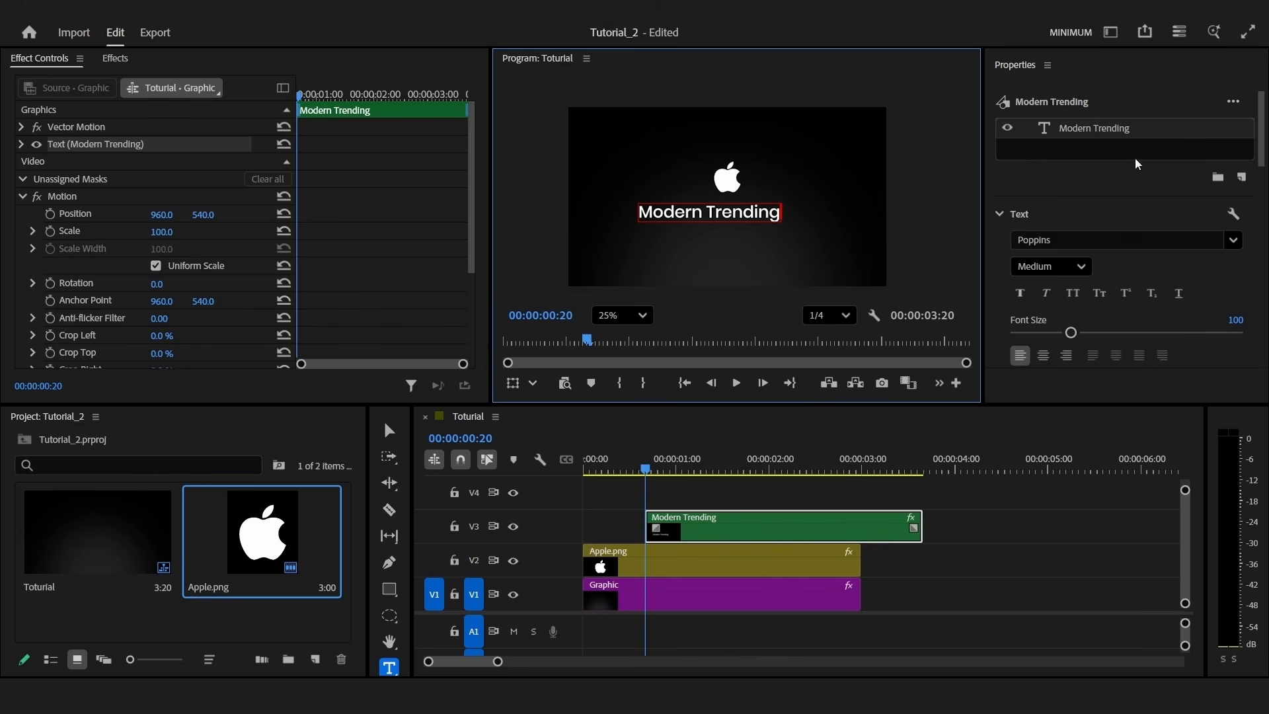
Centre the Modern Trending title horizontally in the frame
left_click(1082, 241)
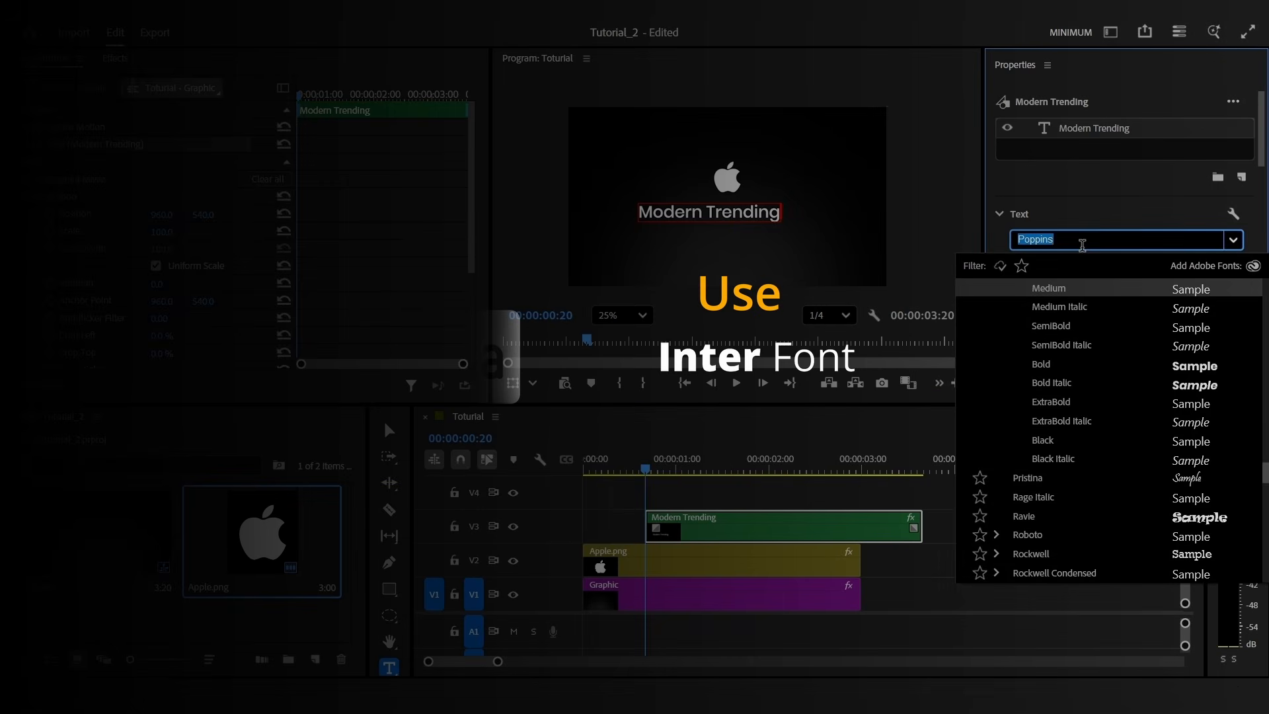
left_click(1083, 245)
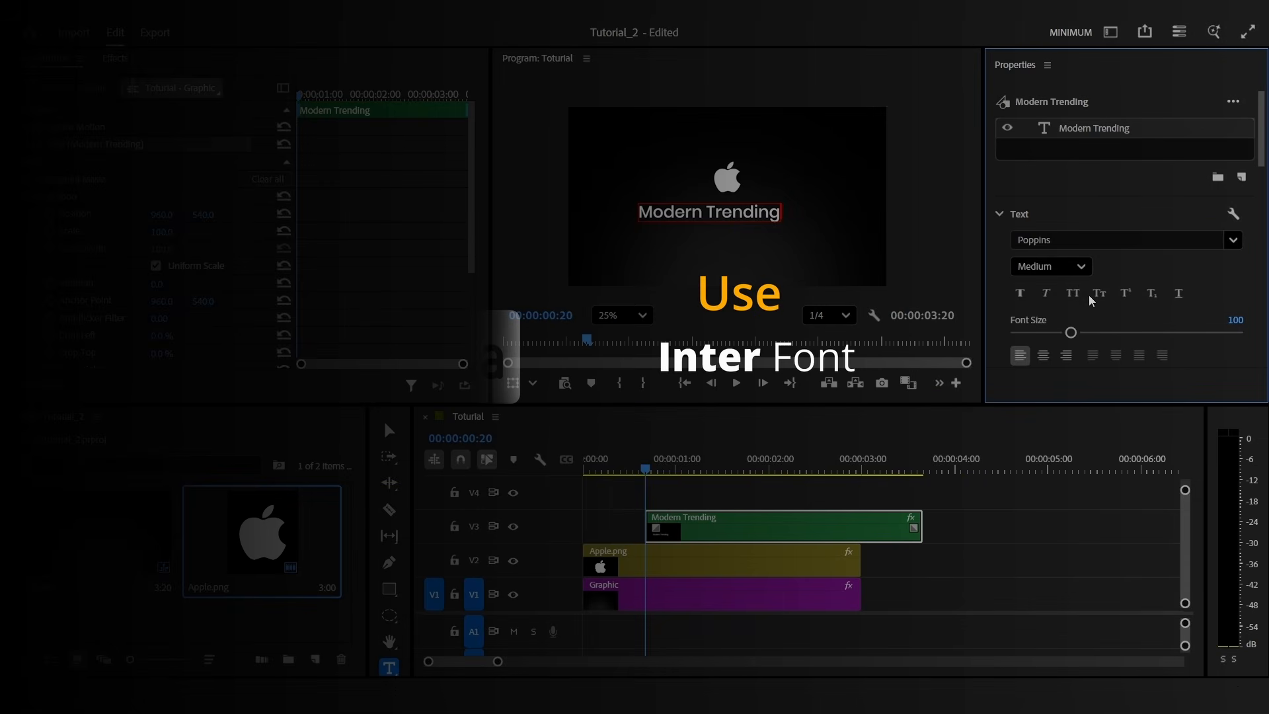
scroll(1169, 284, "down", 5)
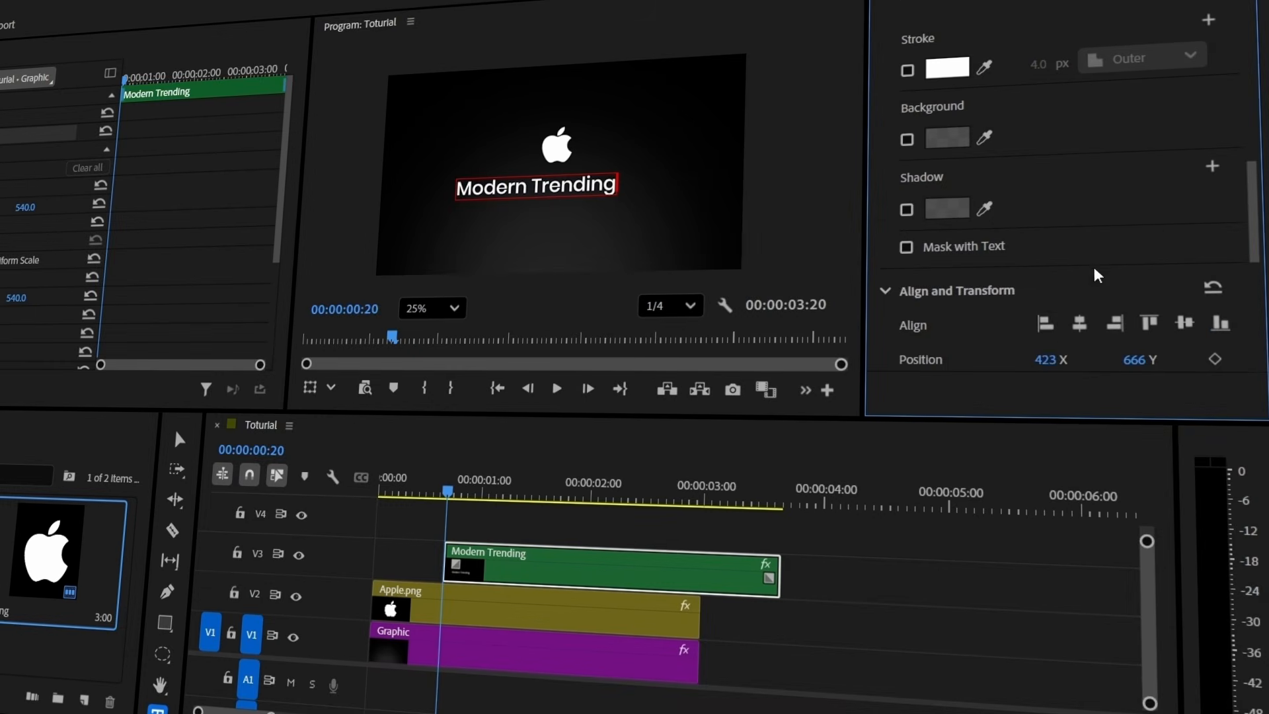
left_click(971, 288)
left_click(981, 291)
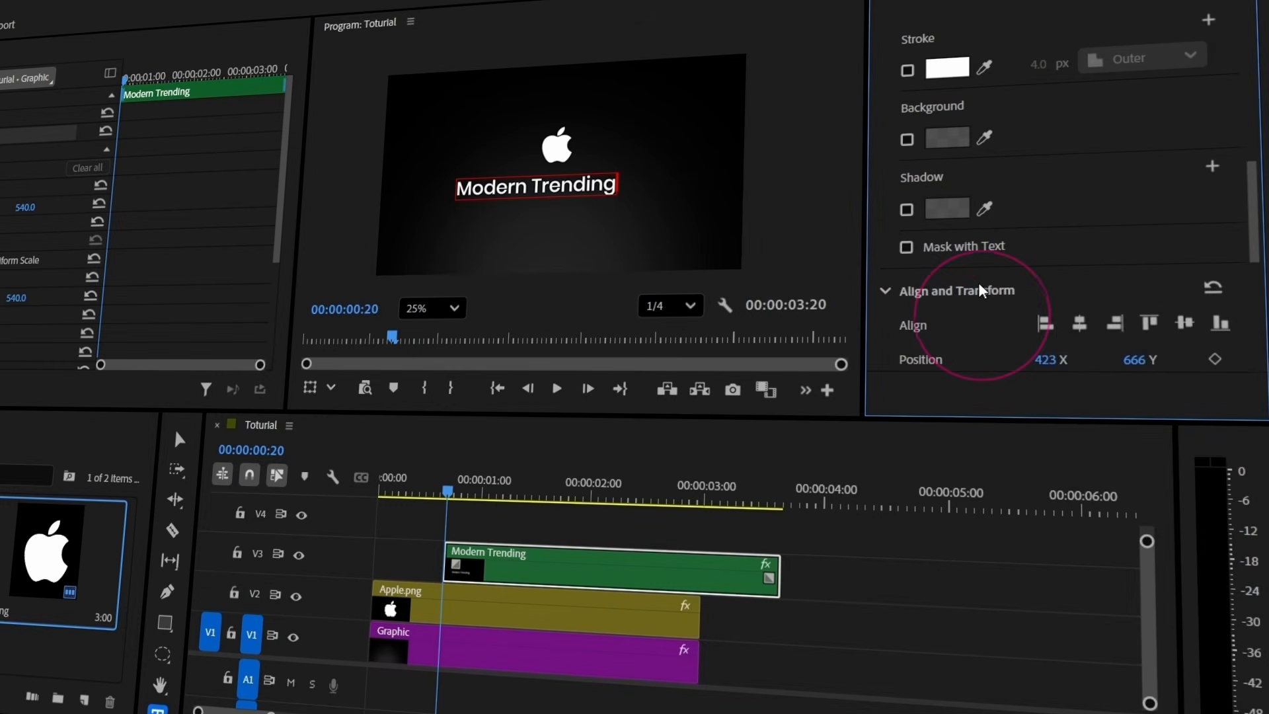
left_click(1080, 325)
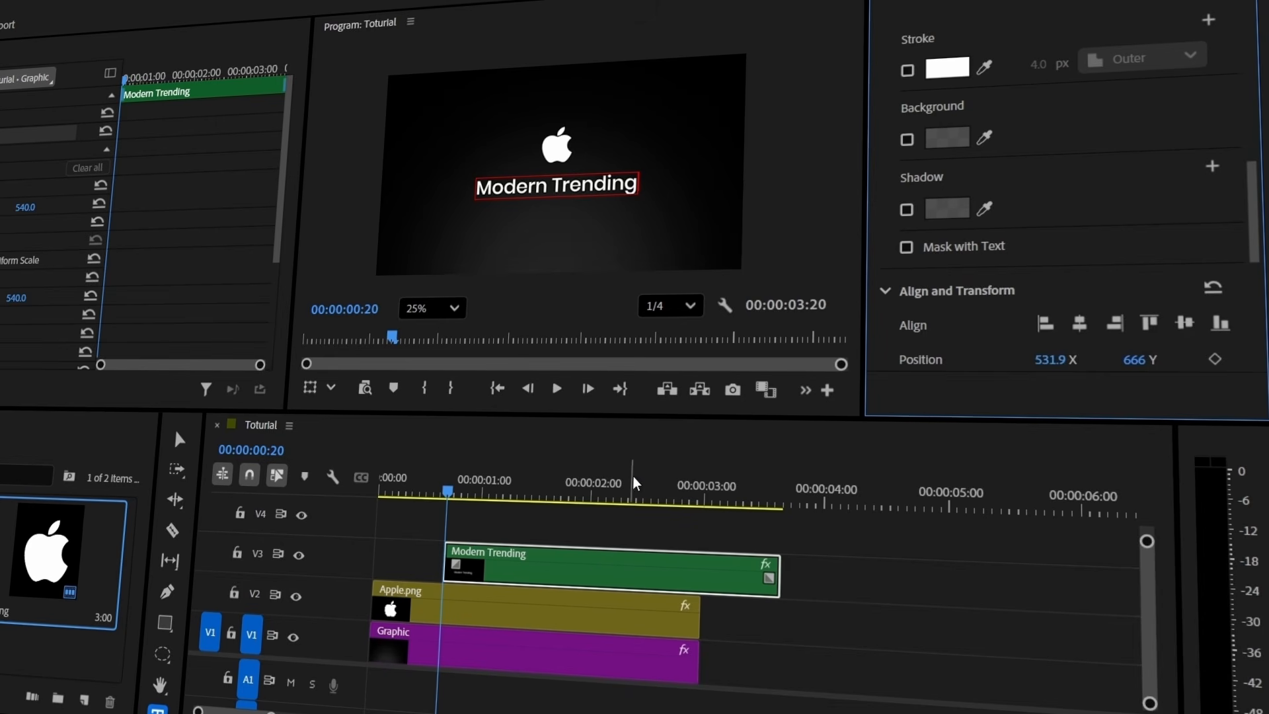
Make the title clip start at 00:00 and open the Effects panel search box
left_click_drag(585, 581, 518, 581)
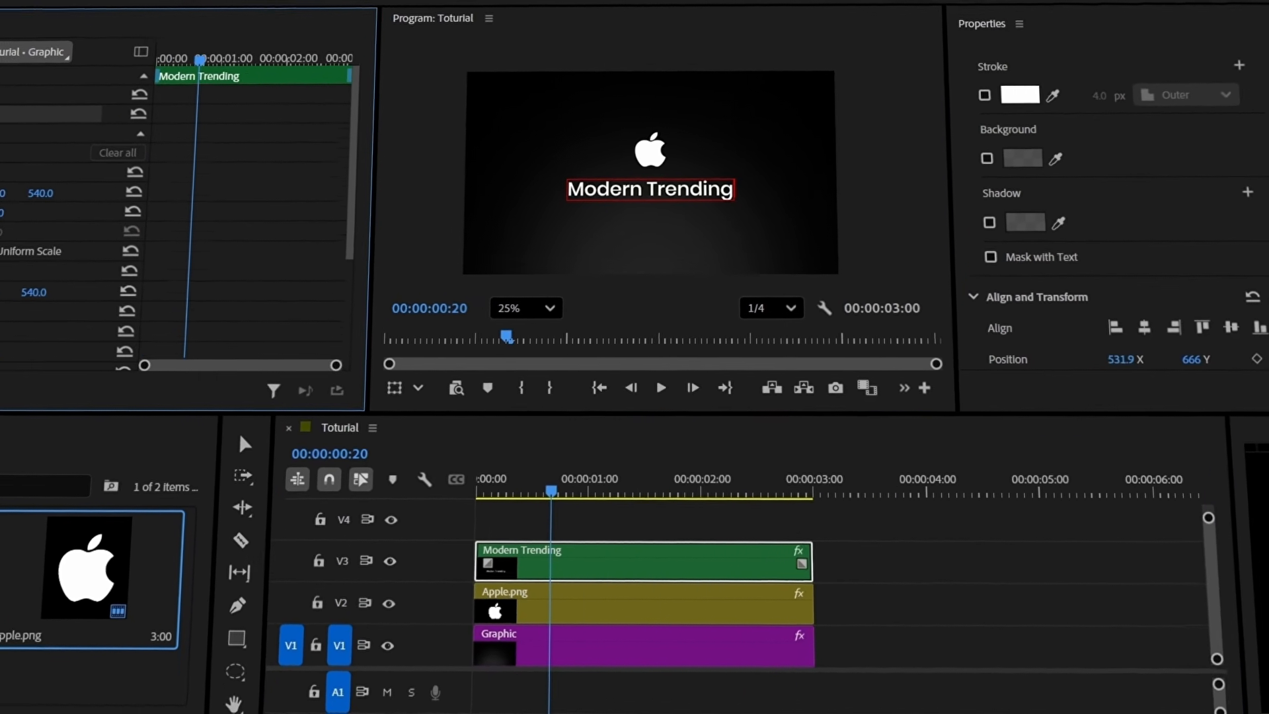
left_click(3, 185)
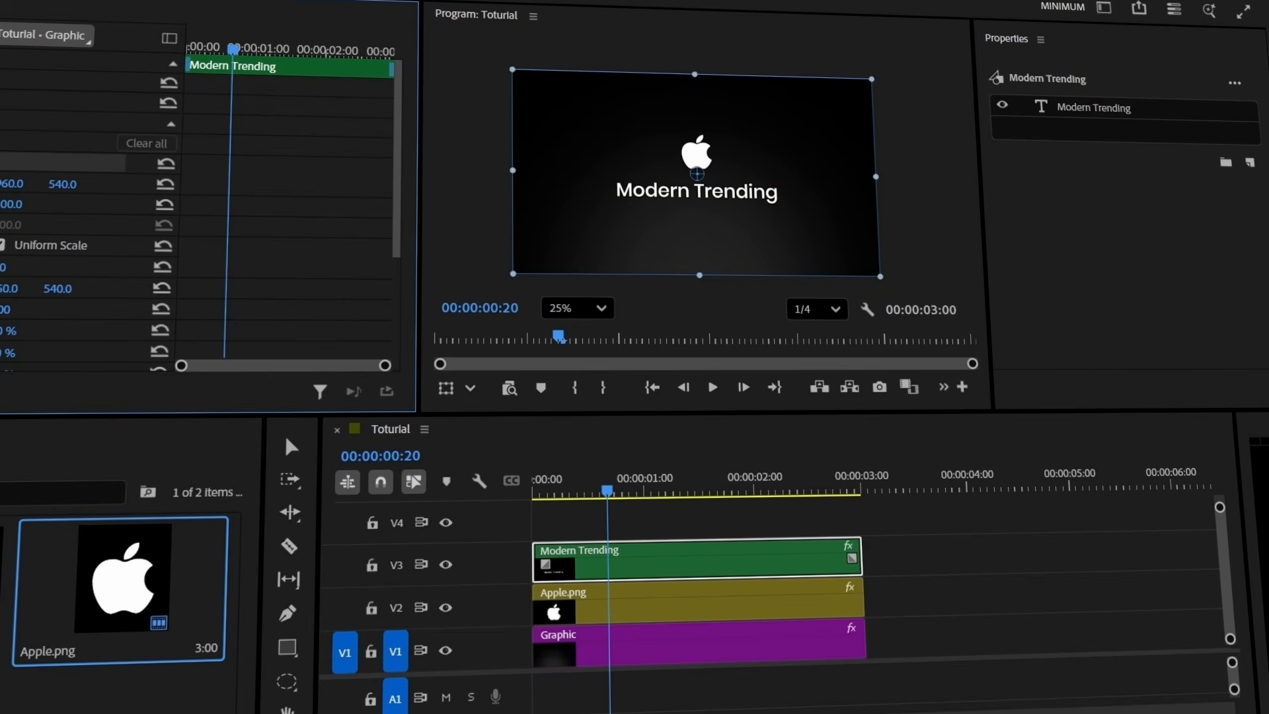
left_click(47, 37)
left_click(96, 85)
Apply the Transform effect to the title and set Position and Opacity keyframes at frame 20
type("transform")
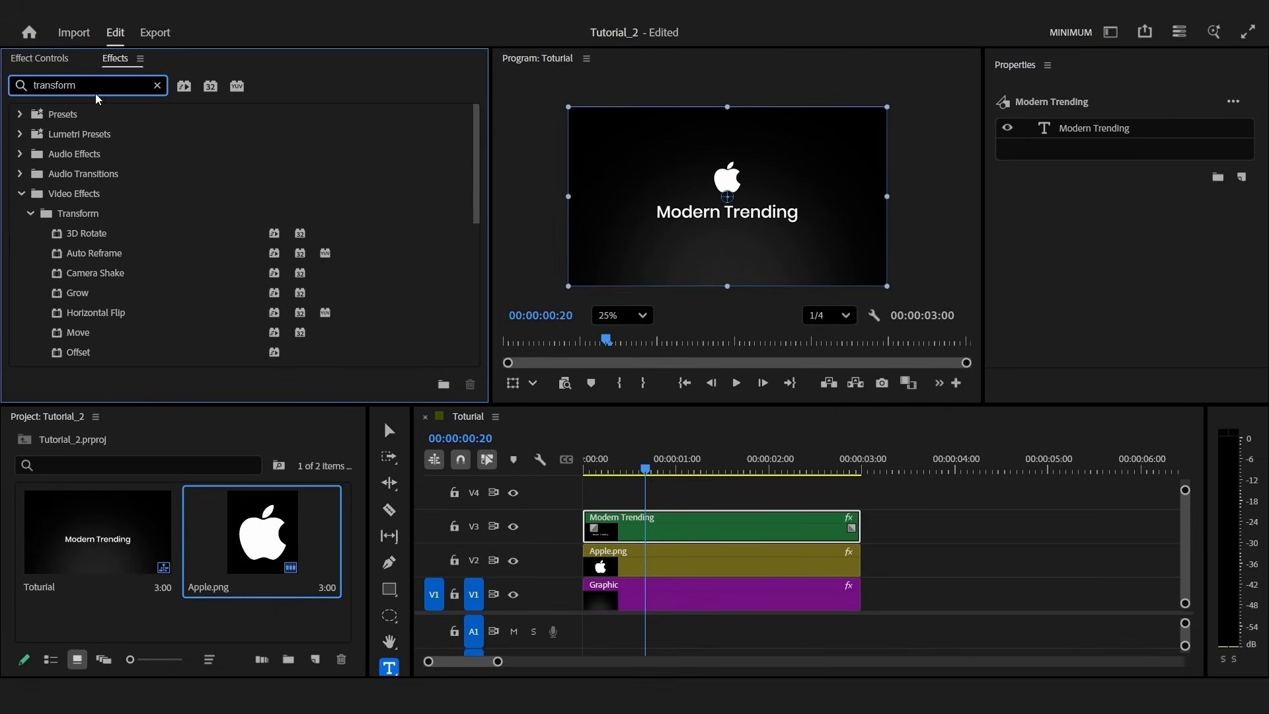
scroll(142, 317, "down", 3)
double_click(116, 350)
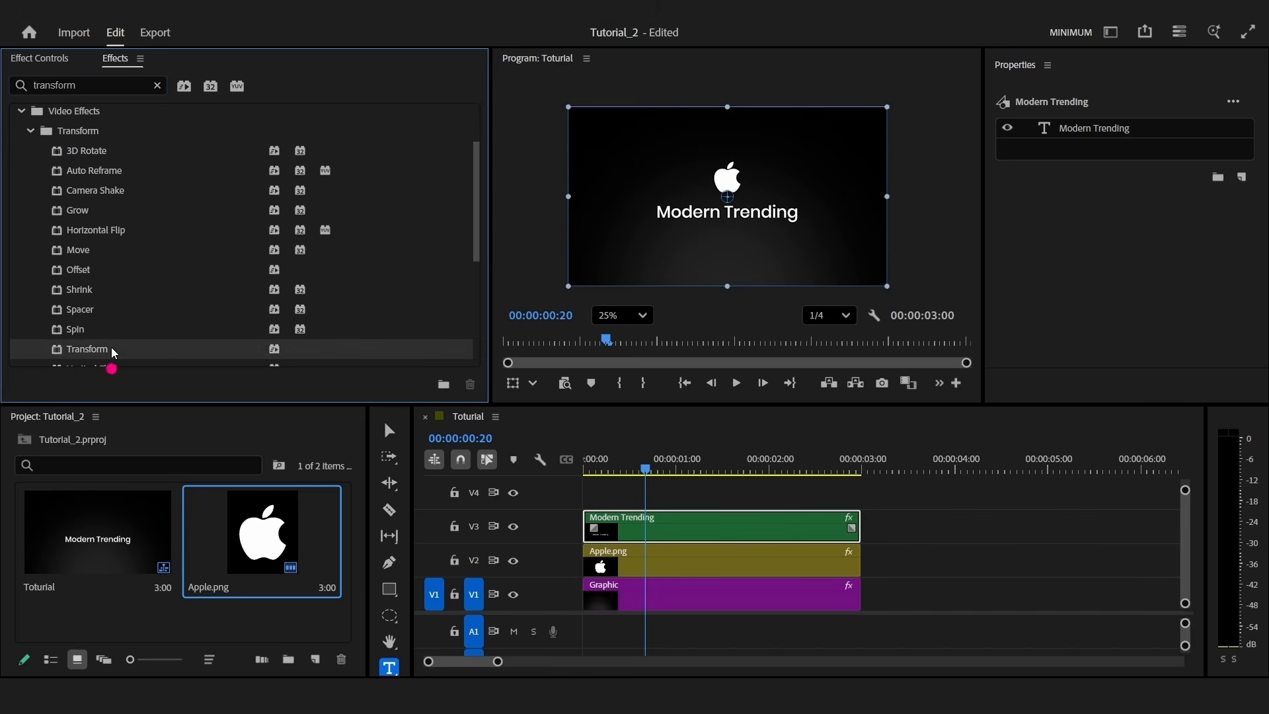
left_click(46, 59)
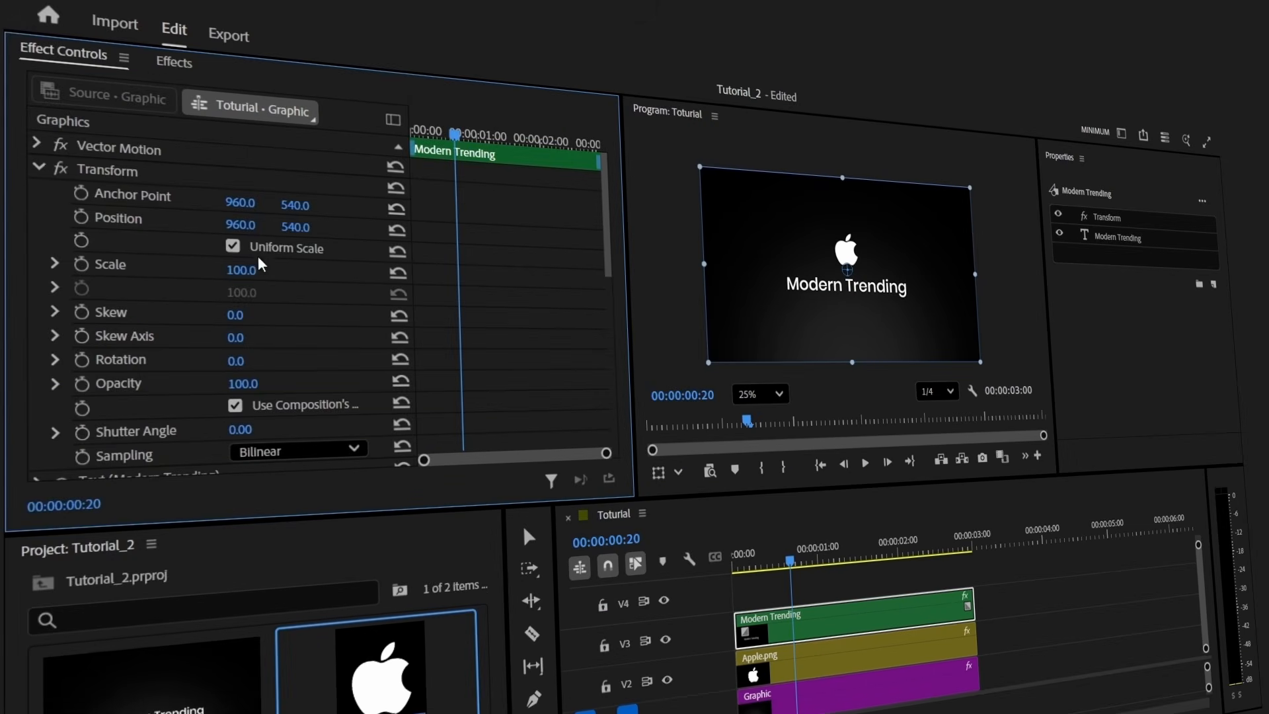
left_click(137, 177)
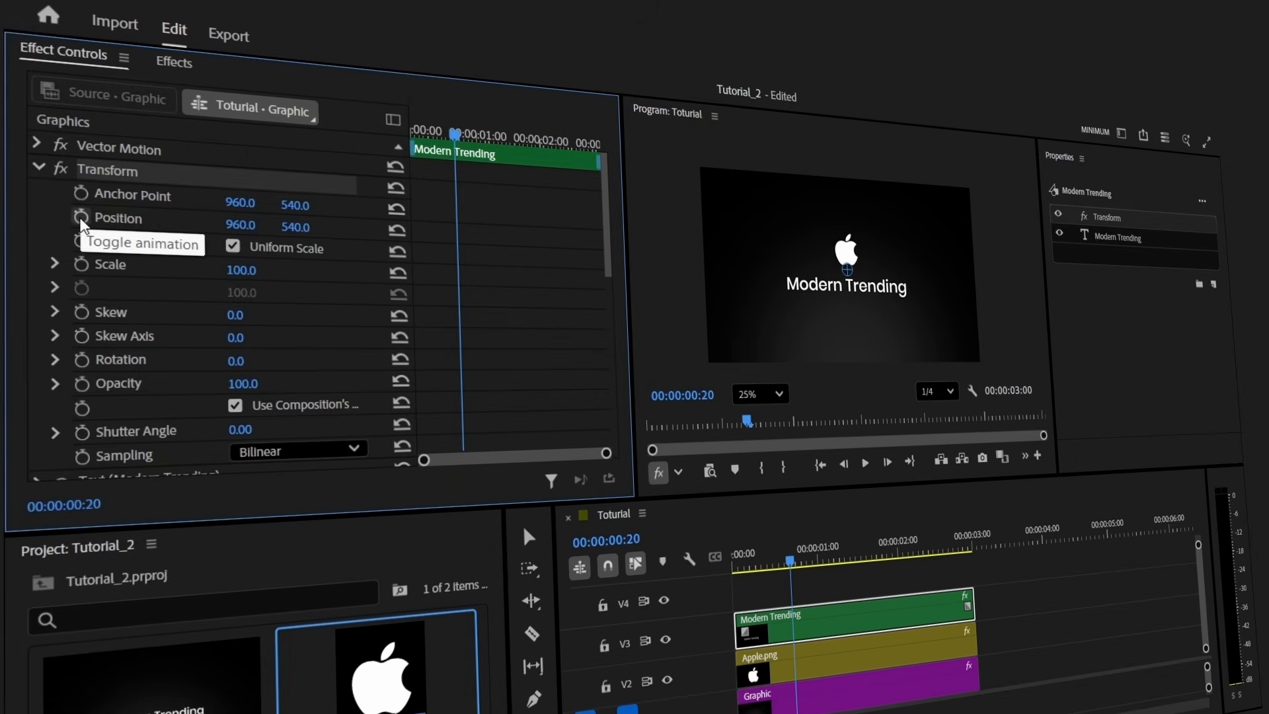
left_click(80, 217)
left_click(81, 385)
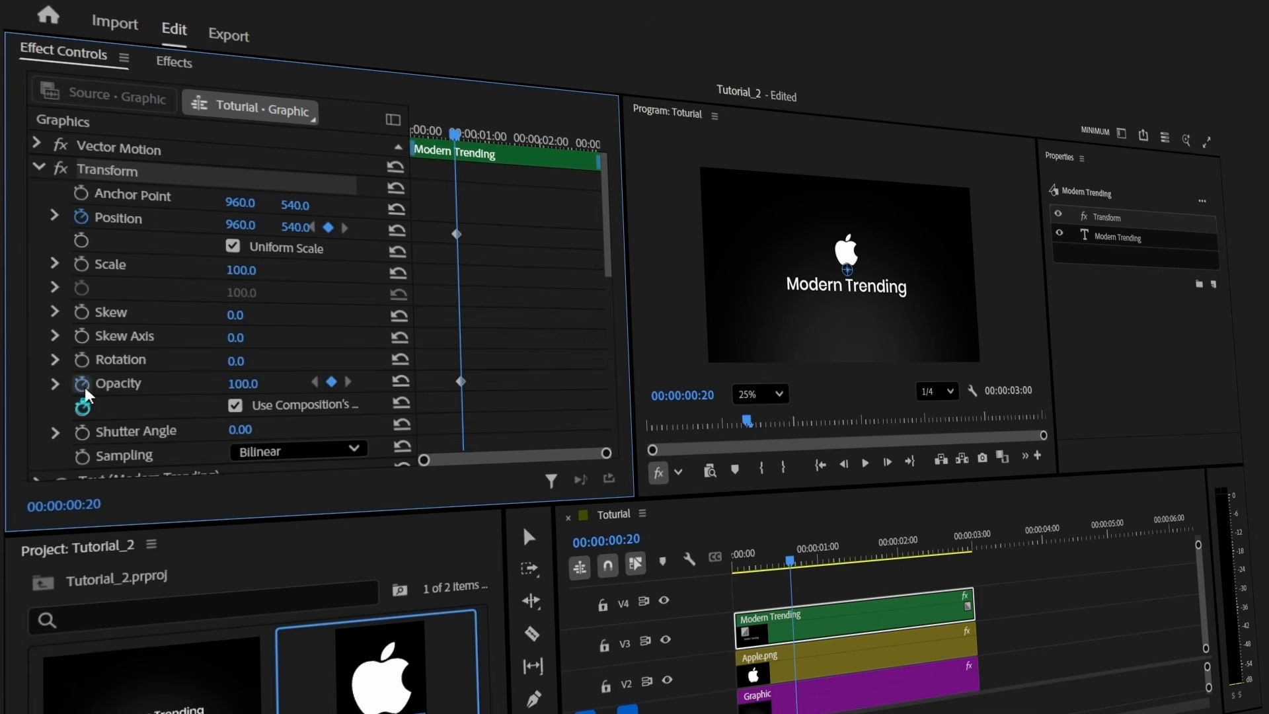
At the sequence start, lower the title to Y 642 with 0% opacity
left_click_drag(441, 129, 412, 131)
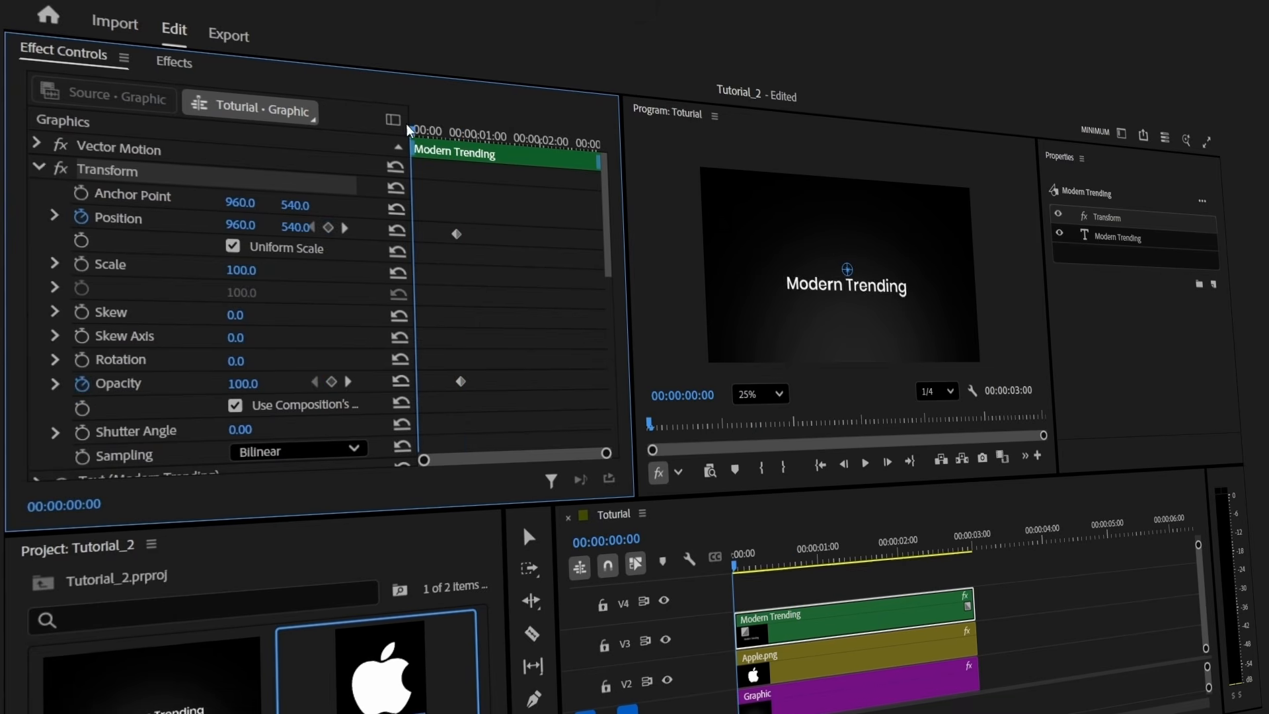
left_click_drag(299, 227, 350, 226)
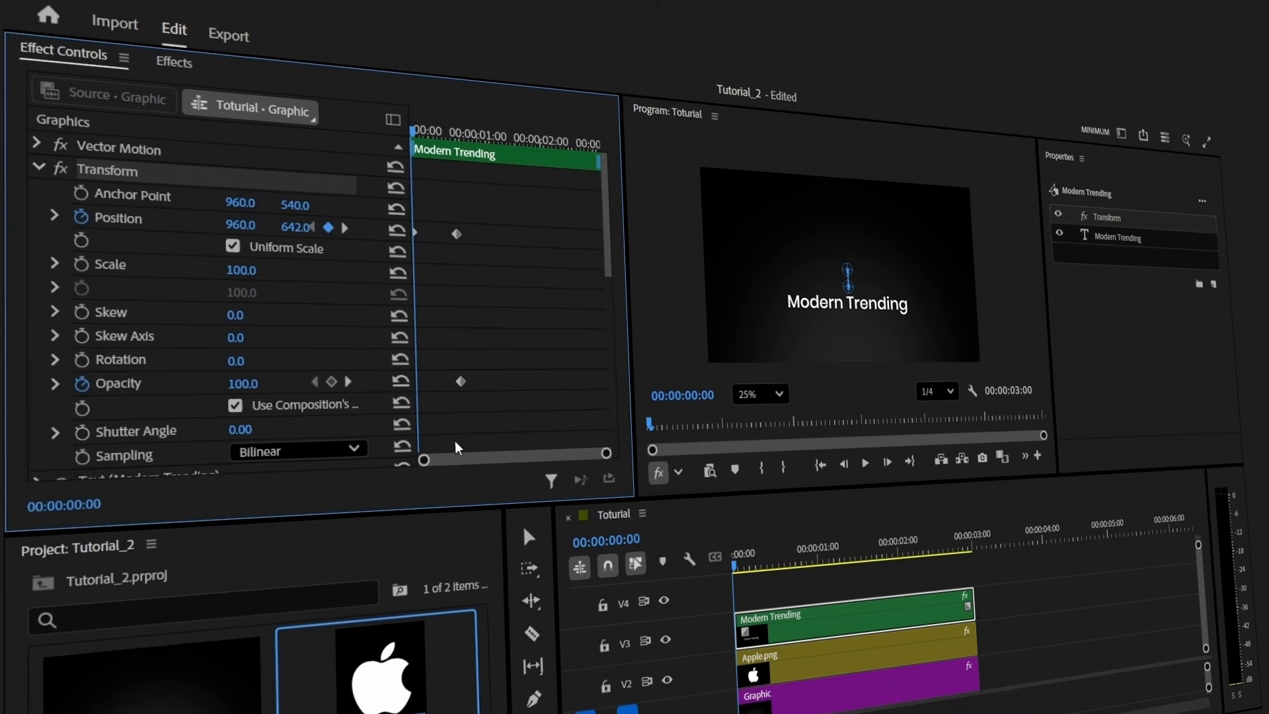
left_click(243, 383)
type("0")
key("Return")
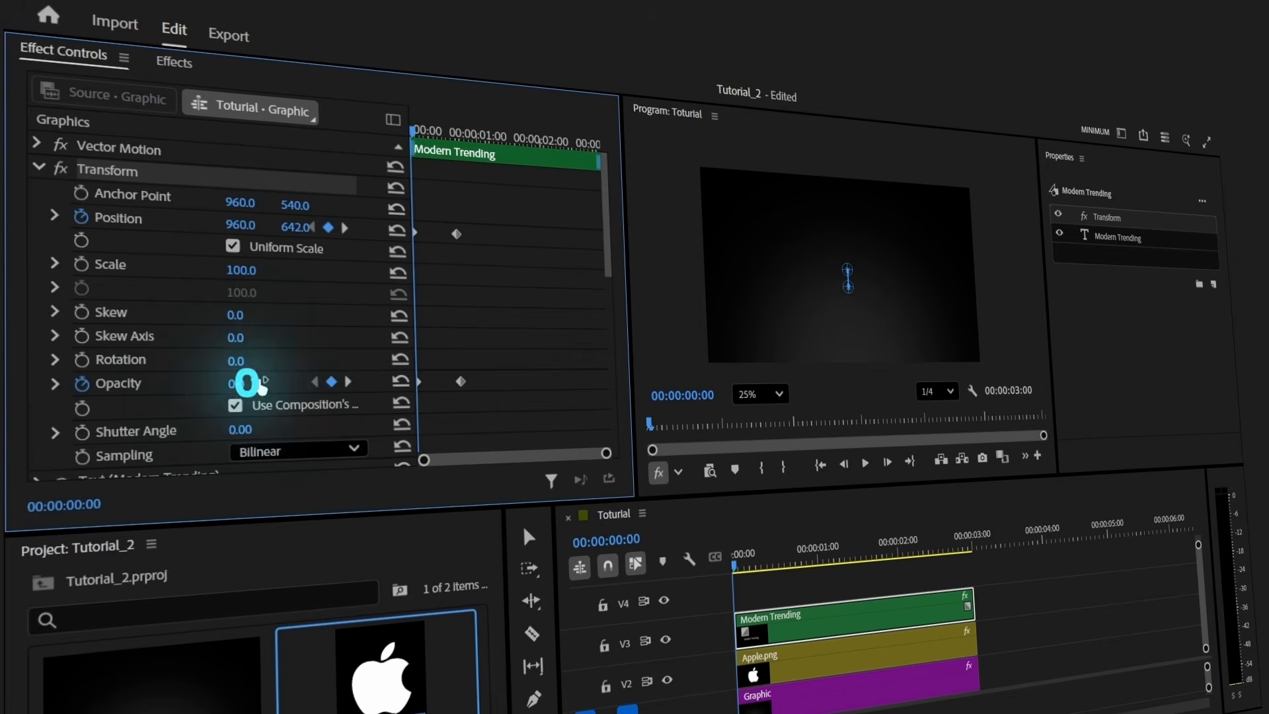
left_click(55, 383)
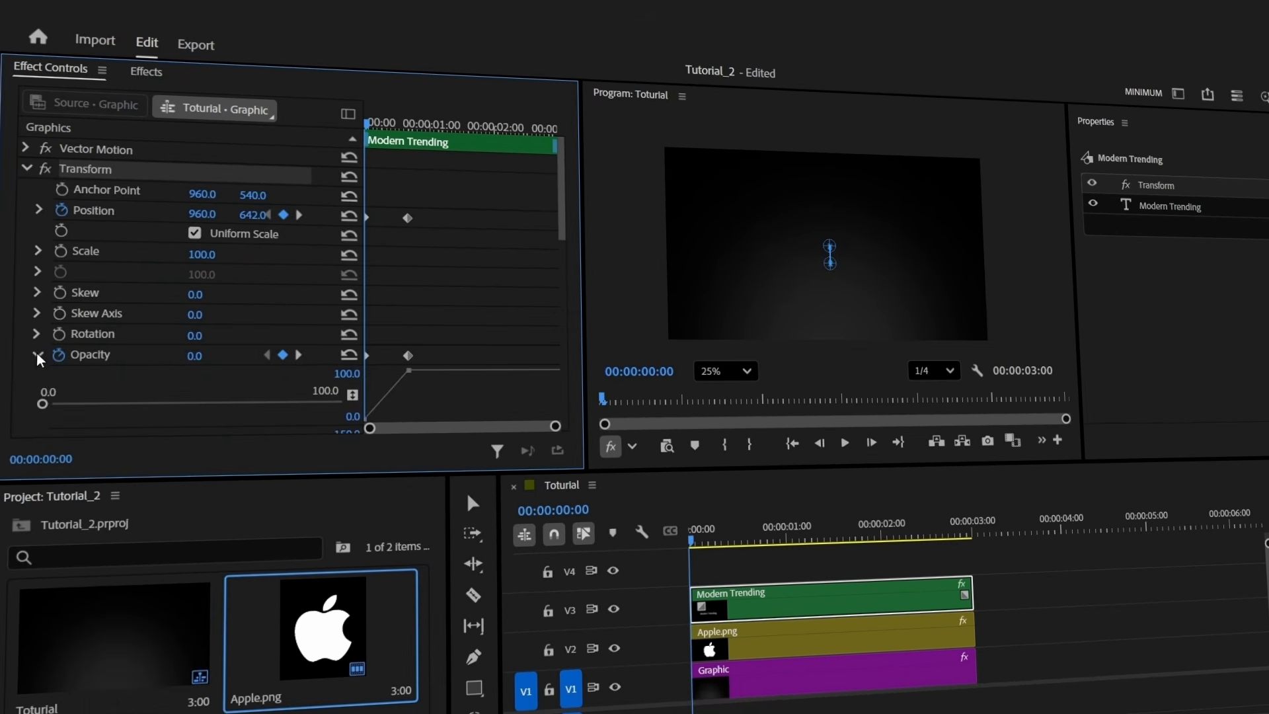
left_click(38, 210)
Copy the frame-20 keyframes and paste them 30 frames later to hold the title
left_click(410, 126)
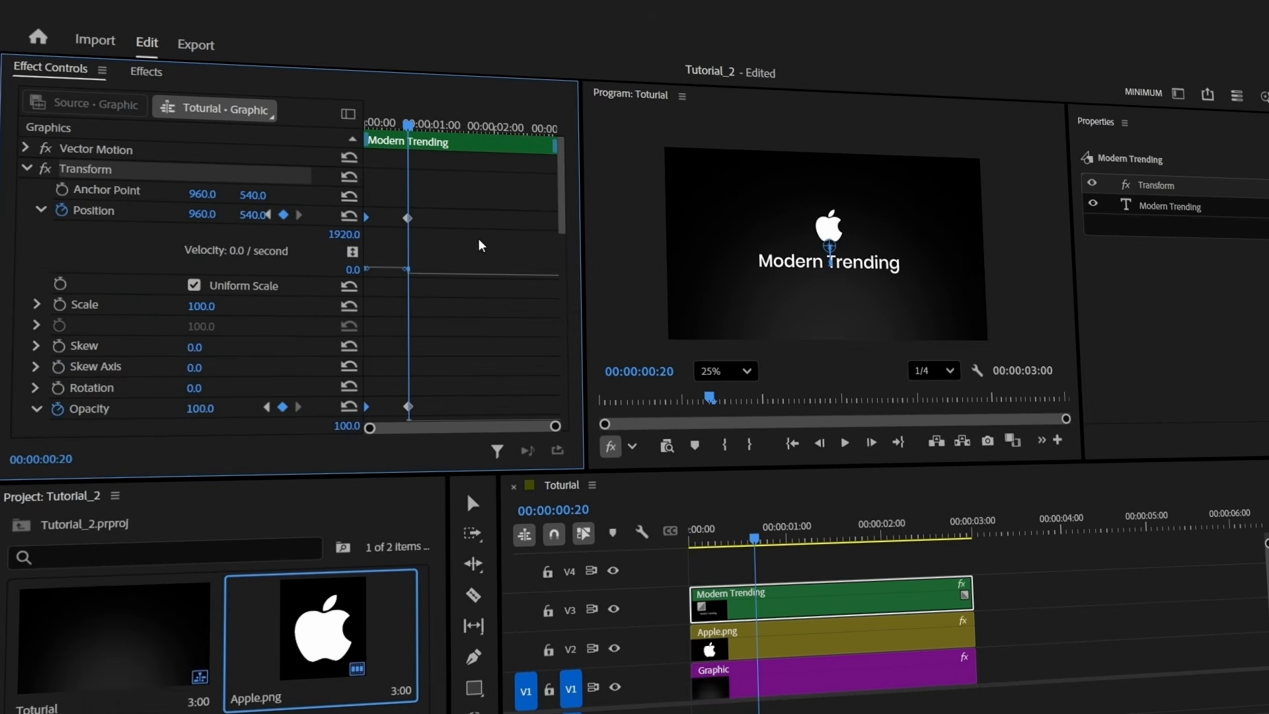
left_click(576, 507)
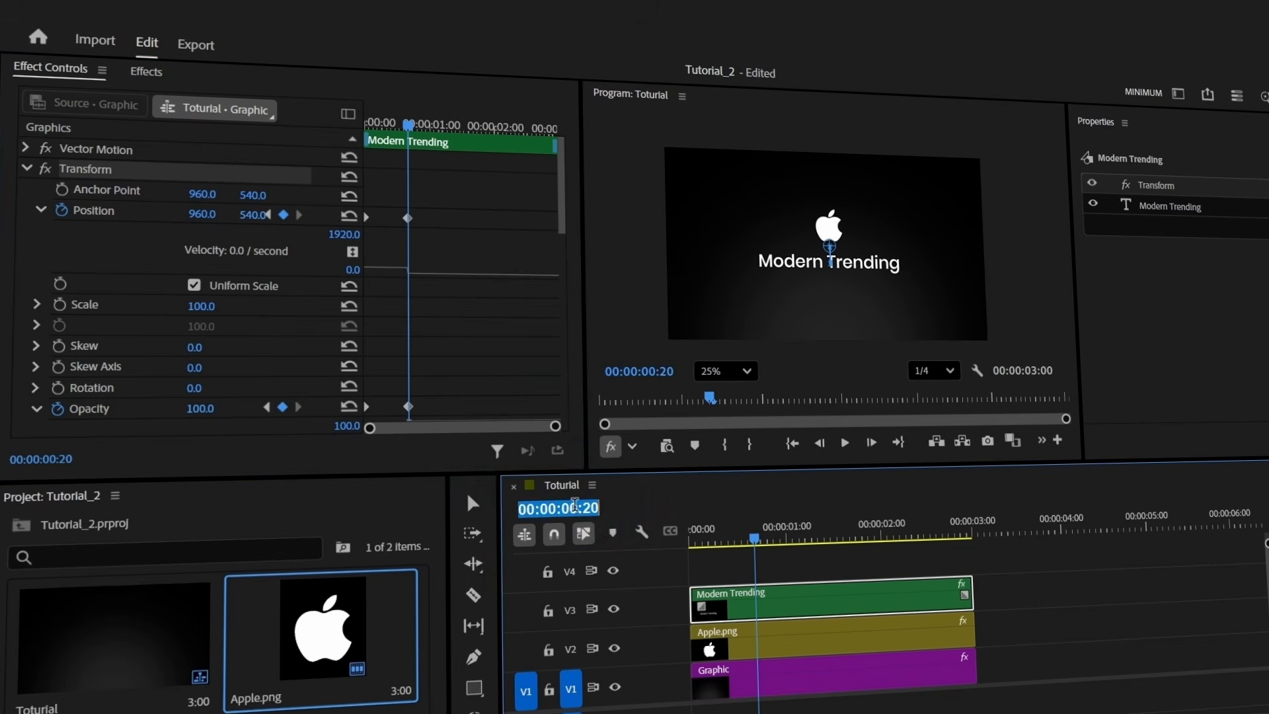
type("+30")
key("Return")
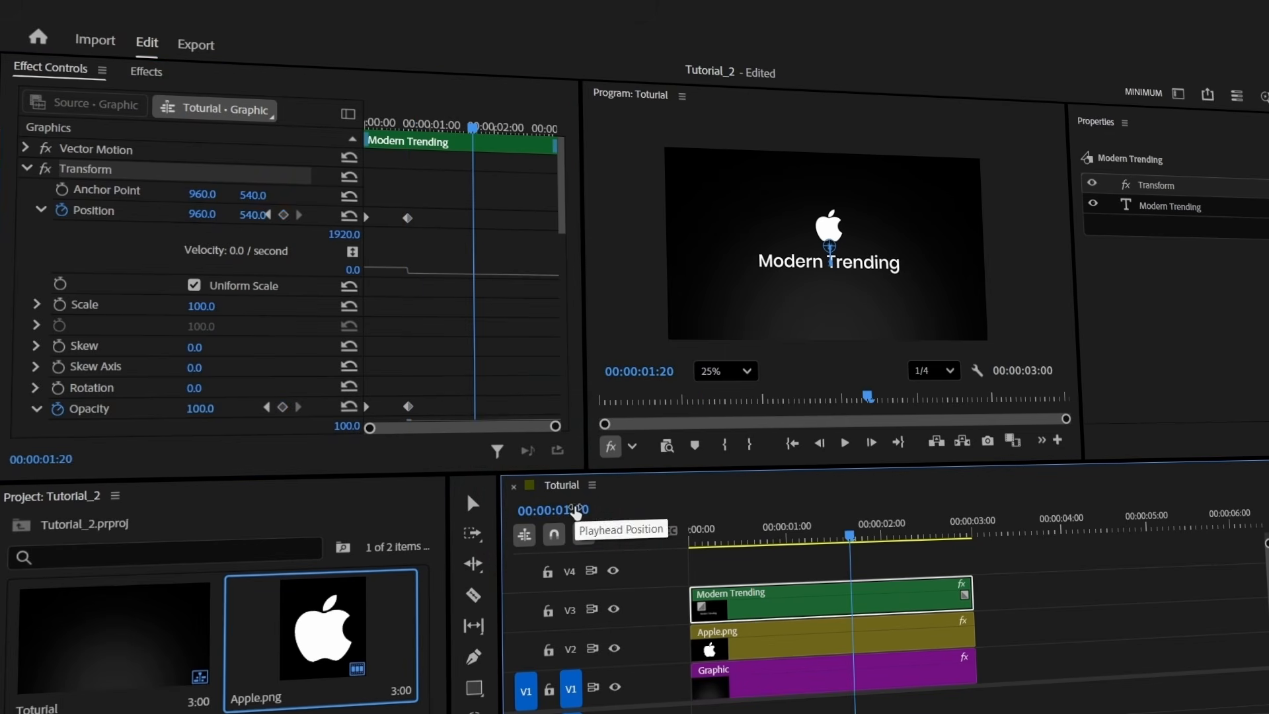
left_click_drag(390, 196, 457, 430)
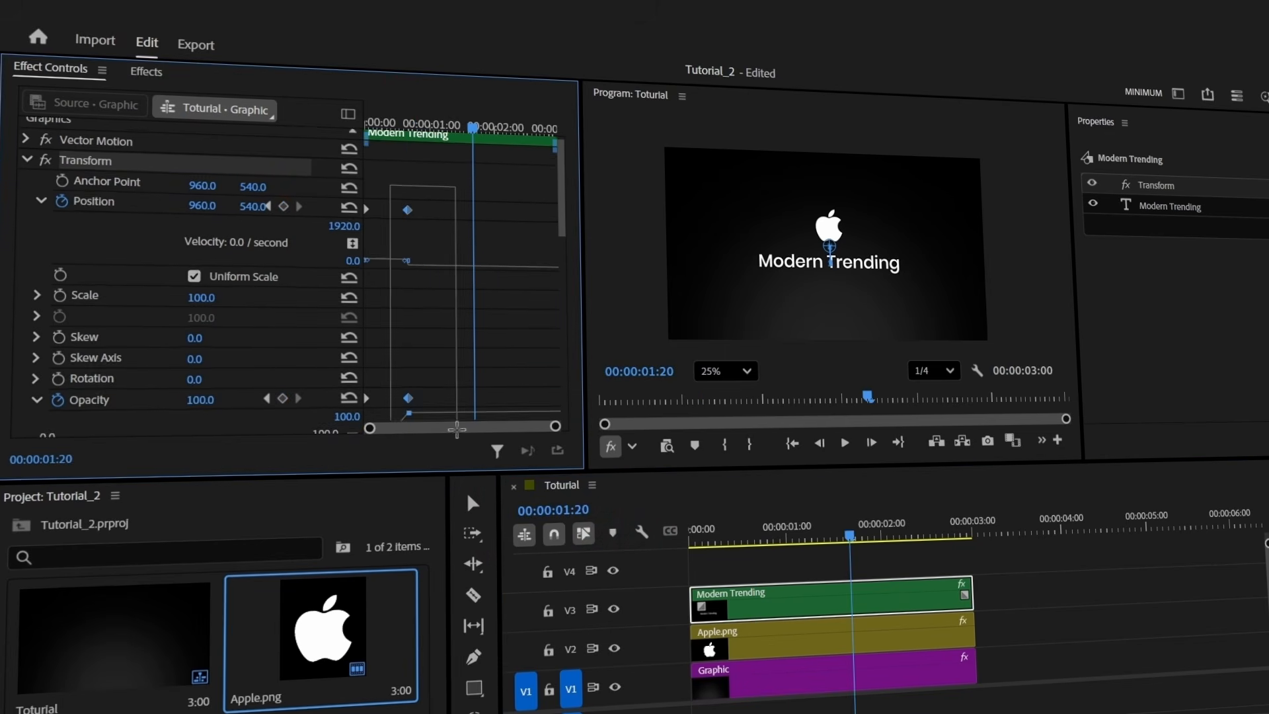
key("ctrl+c")
key("ctrl+v")
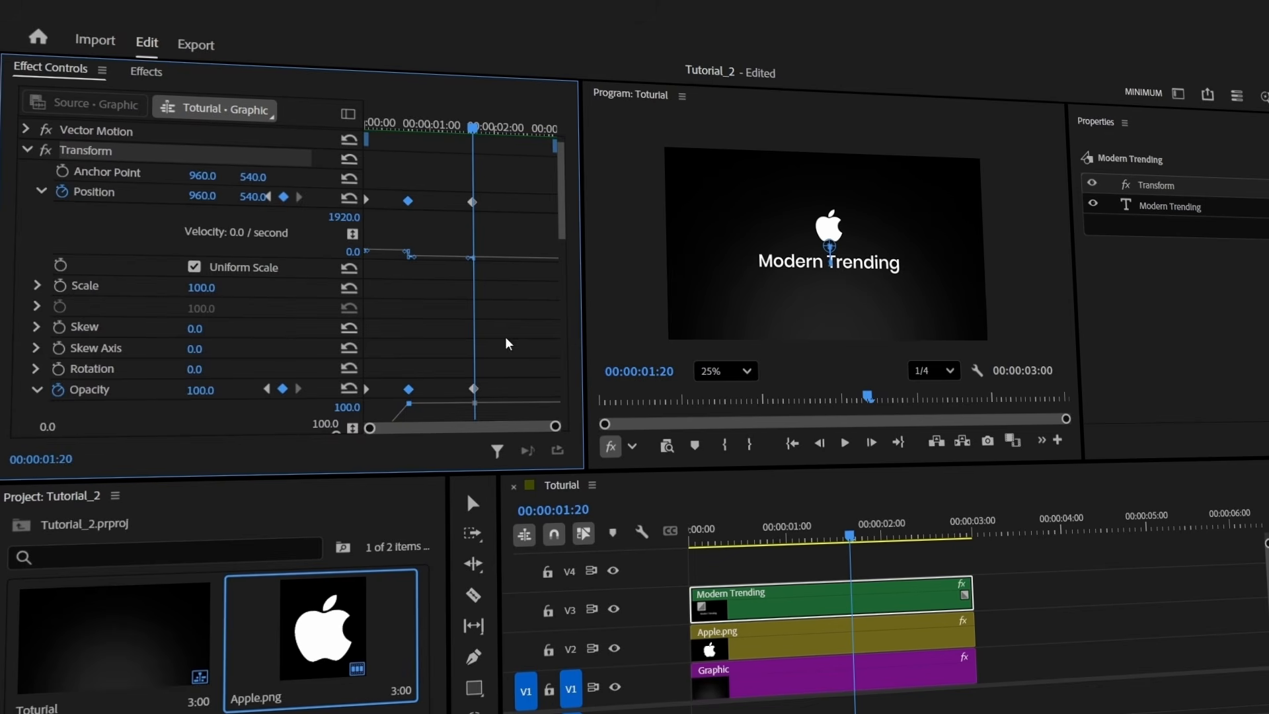
Twenty frames later, raise the title to Y 351 and fade its opacity to 0
key("shift+3")
type("+20")
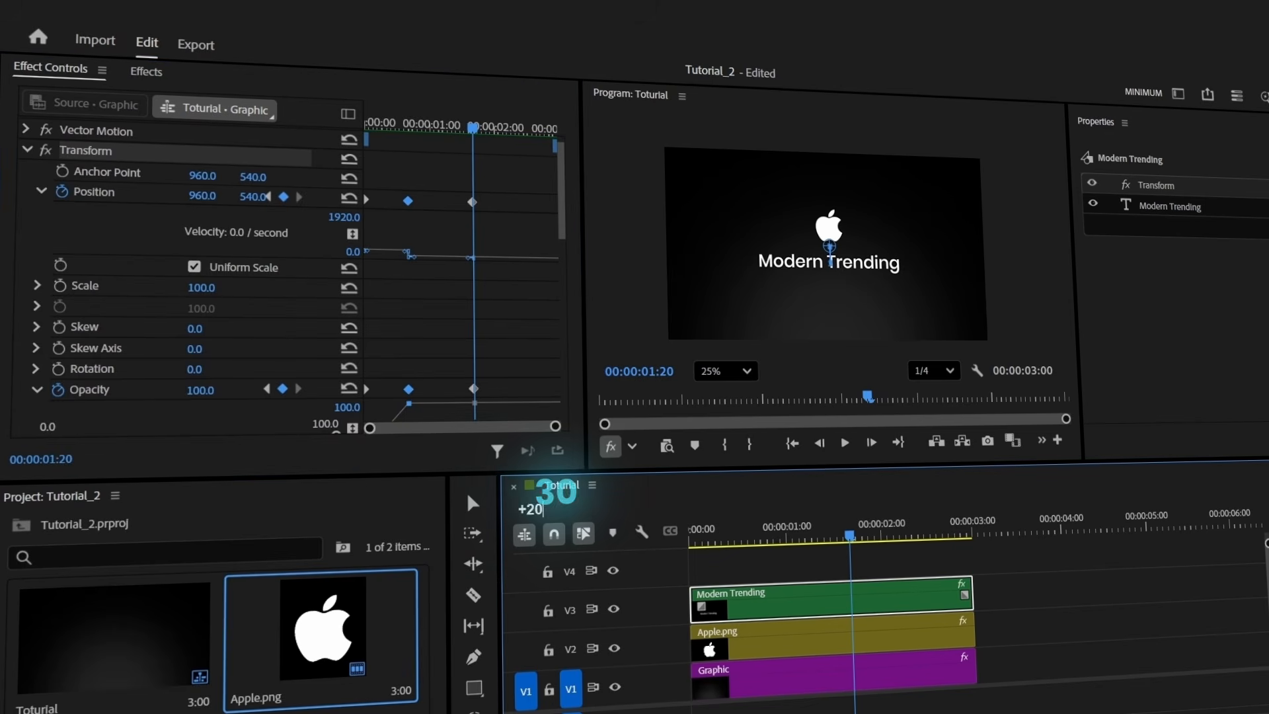
key("Return")
left_click_drag(255, 196, 283, 218)
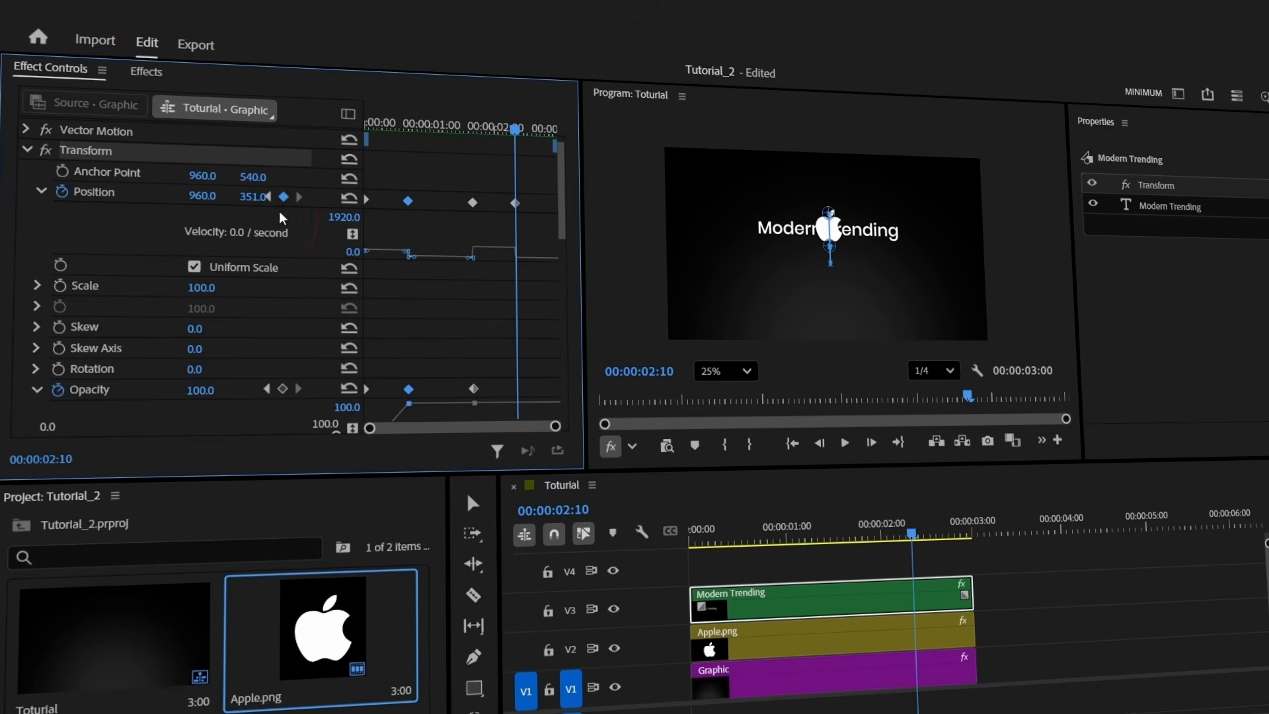
left_click(202, 391)
type("0")
key("Return")
Apply Ease Out to the first keyframes and Ease In to the final keyframes
key("grave")
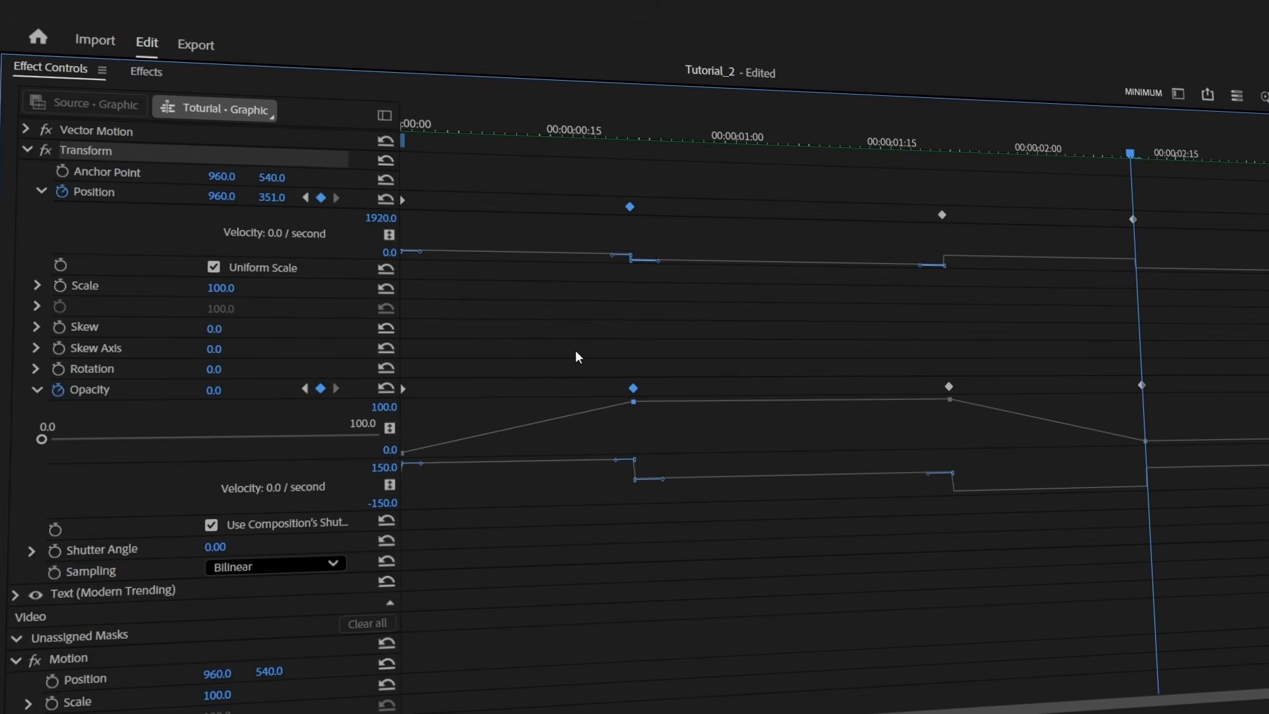
left_click_drag(461, 526, 326, 126)
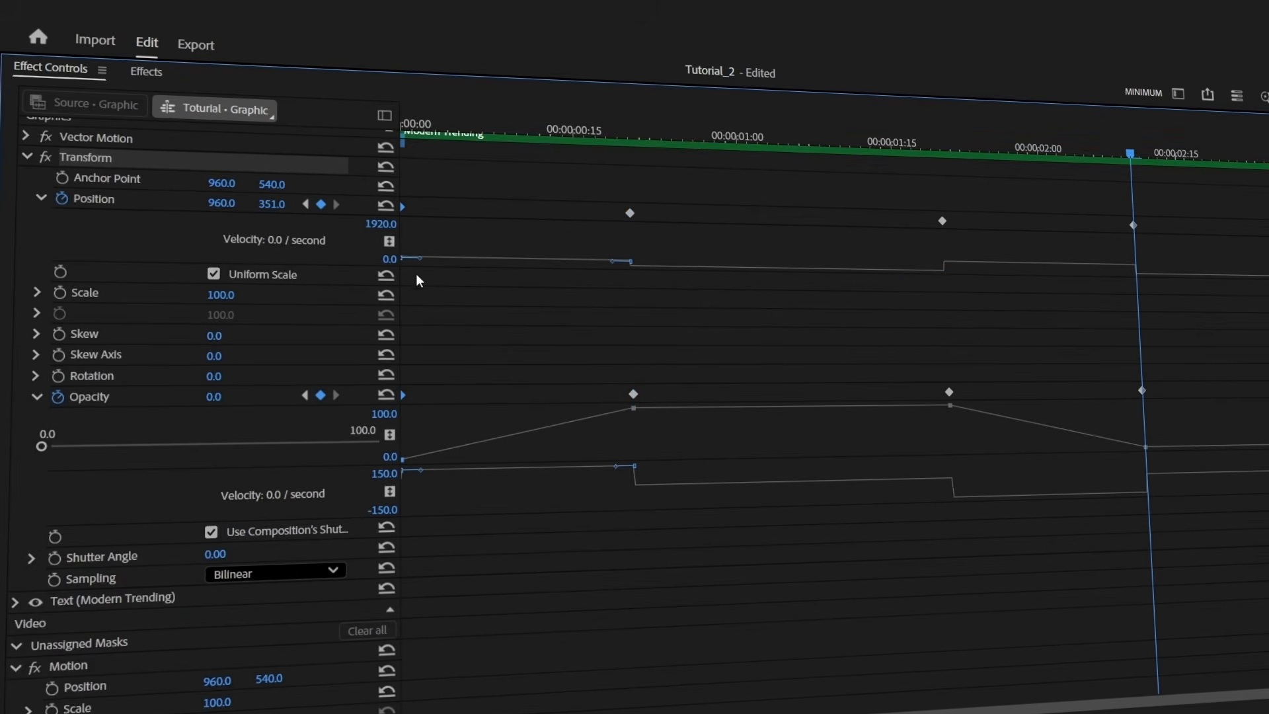
right_click(404, 208)
mouse_move(502, 357)
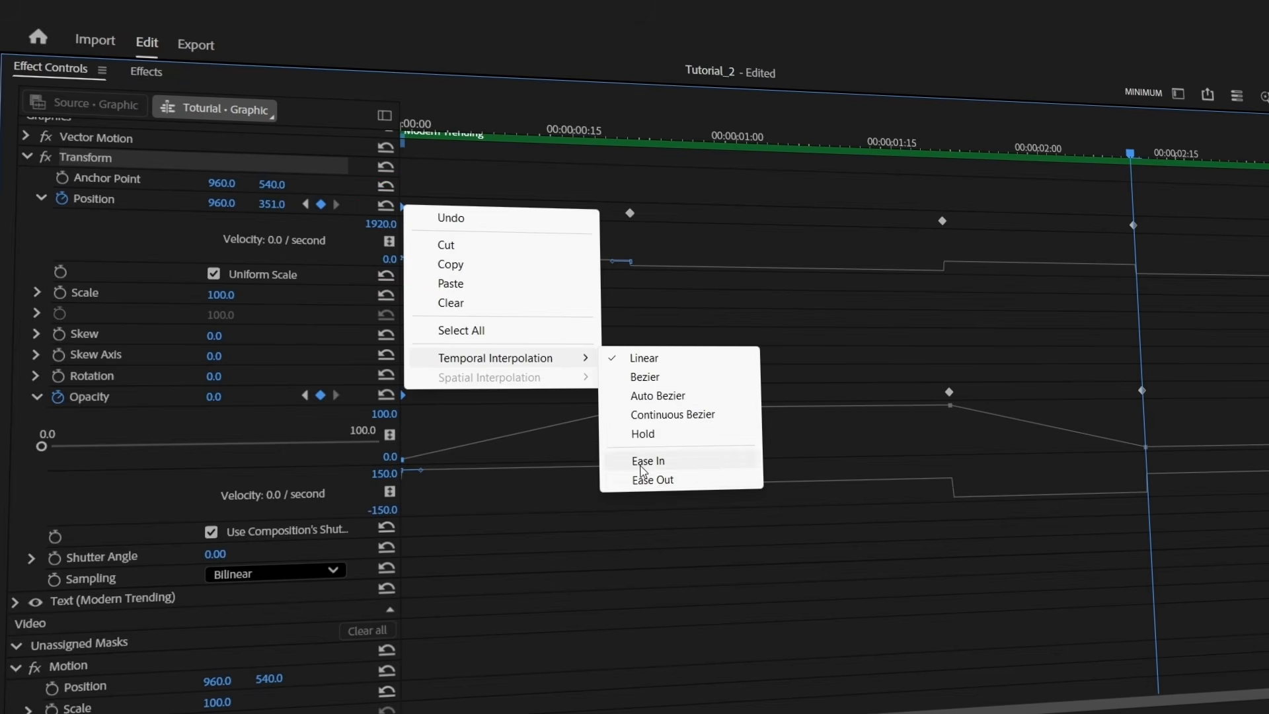
left_click(660, 481)
left_click_drag(1163, 559, 1087, 246)
right_click(1135, 234)
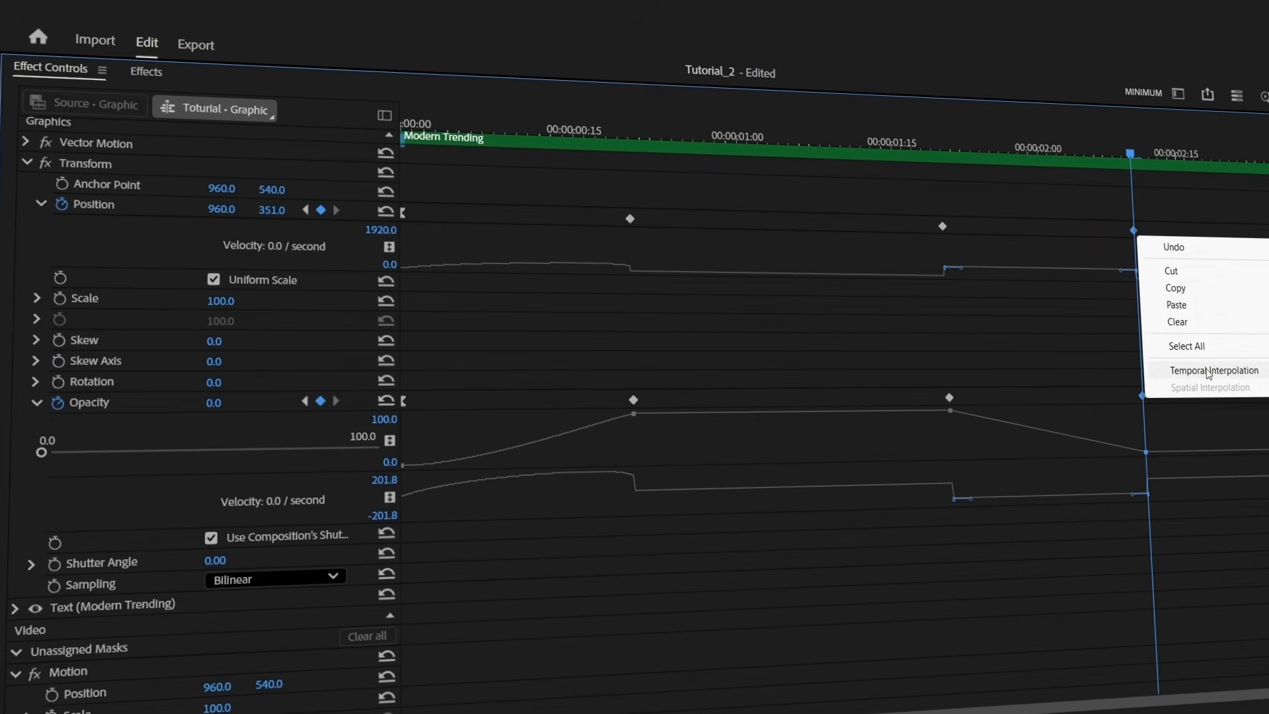
mouse_move(1208, 372)
left_click(1103, 466)
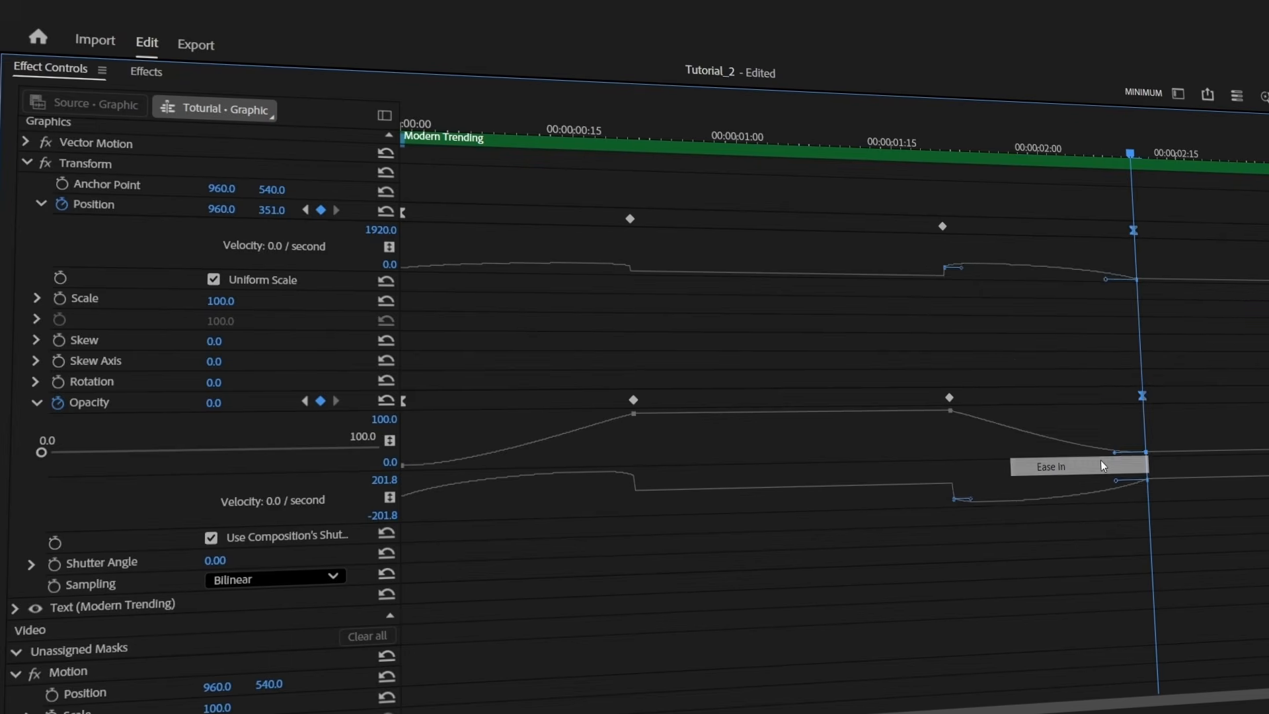
Drag the Bezier handles to smooth the position and opacity velocity curves
left_click(629, 218)
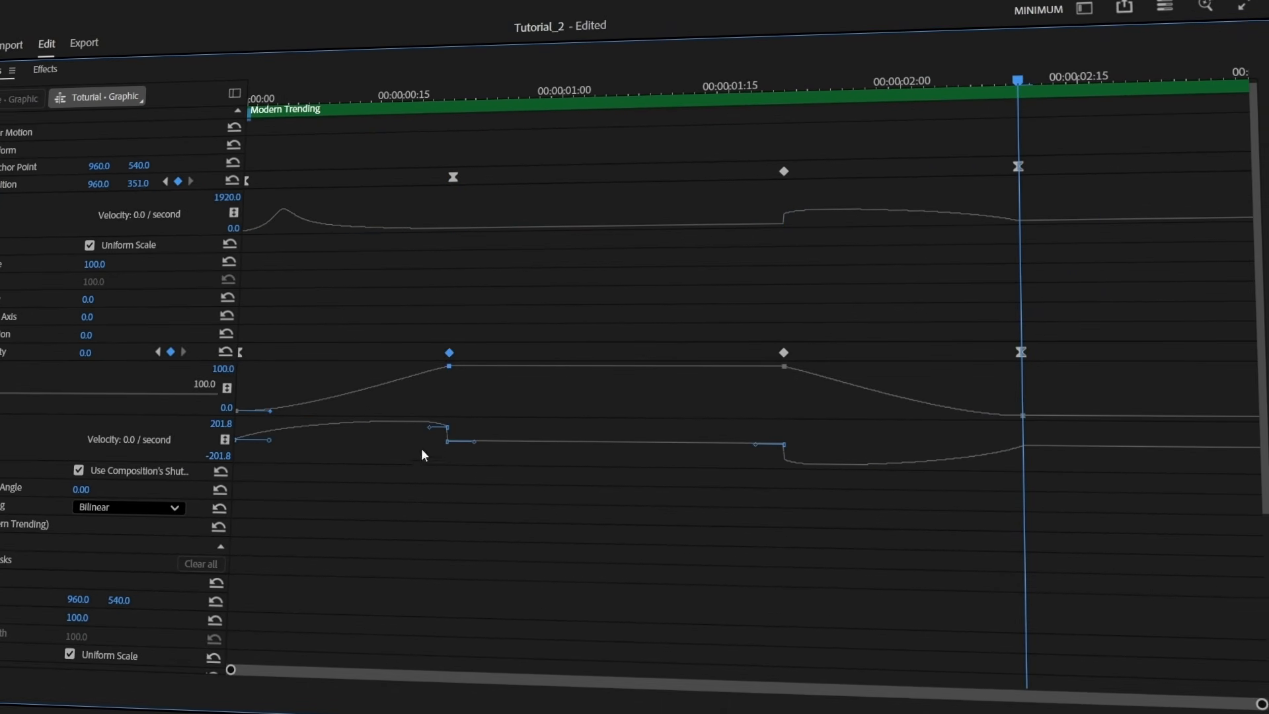
left_click_drag(429, 427, 354, 441)
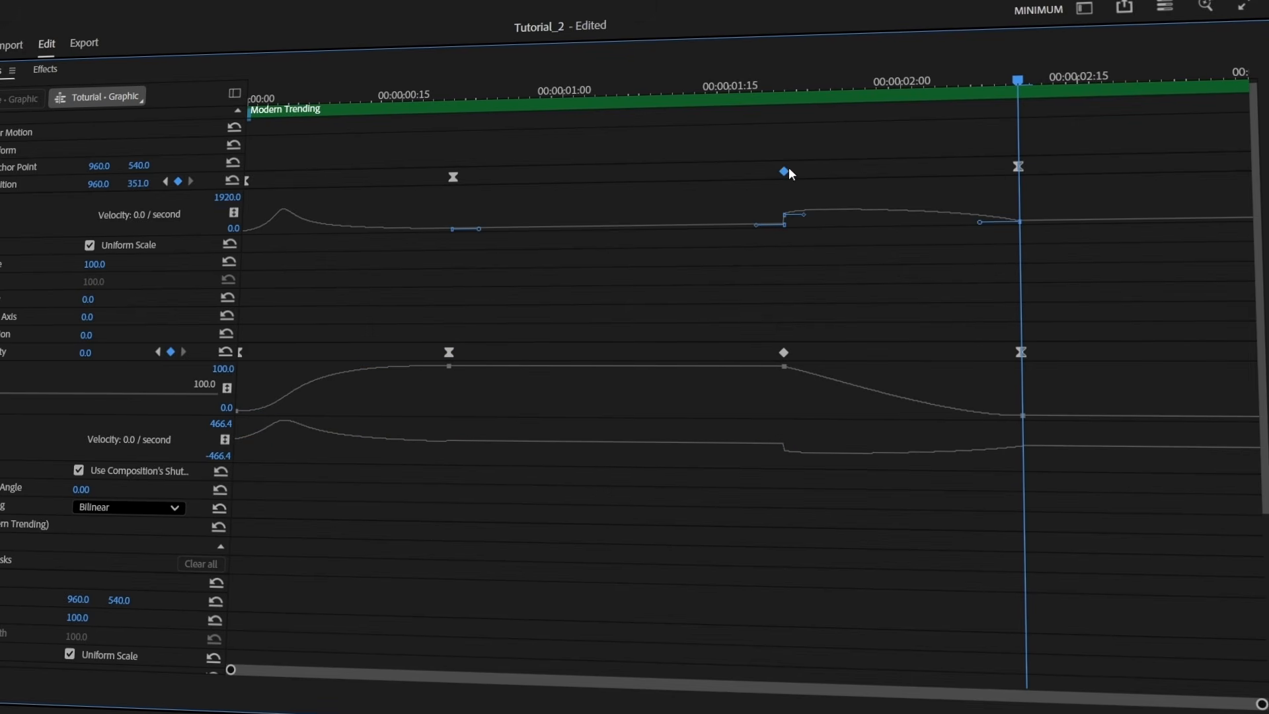
left_click_drag(805, 216, 945, 271)
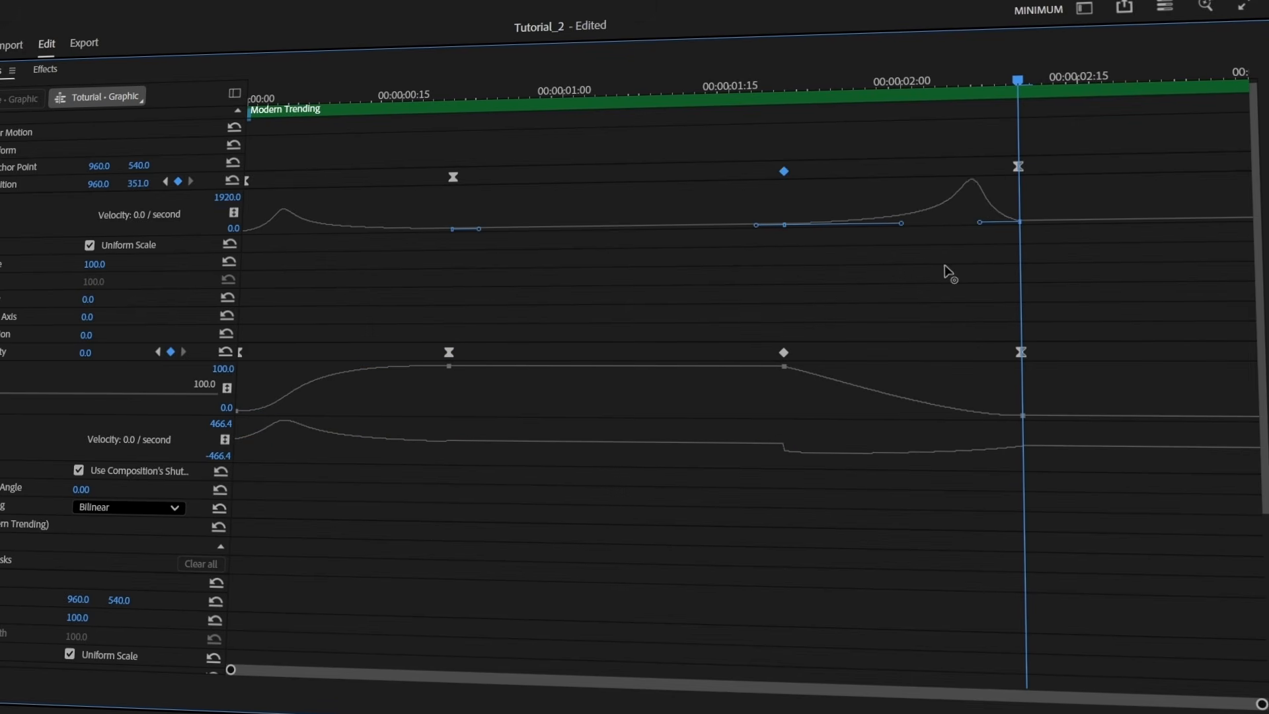
left_click(784, 351)
left_click_drag(804, 455, 965, 455)
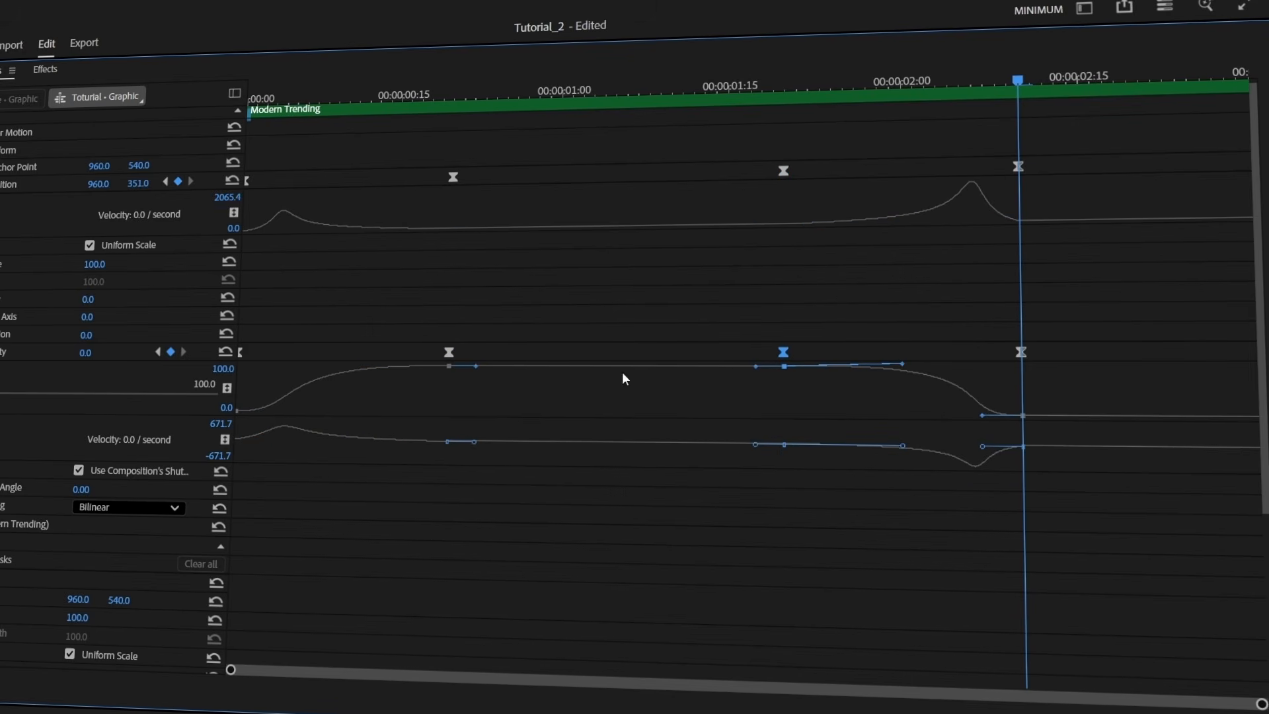
left_click_drag(241, 355, 255, 352)
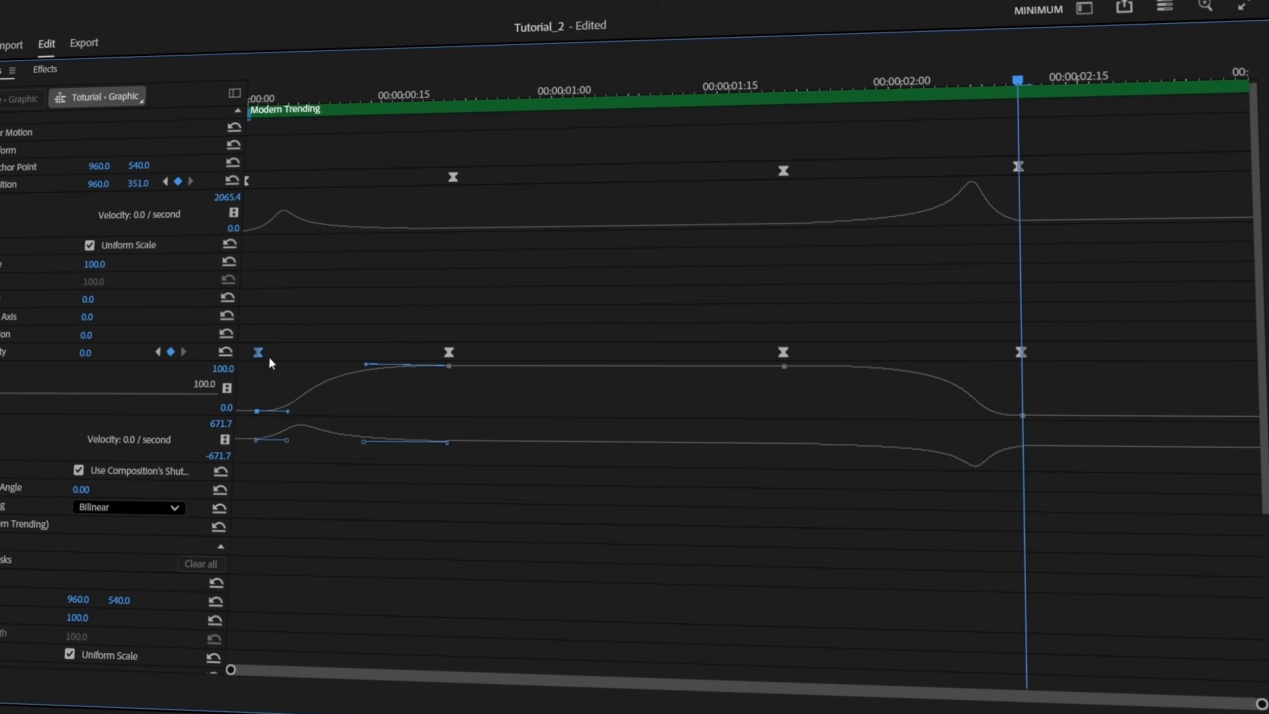
left_click(1021, 352)
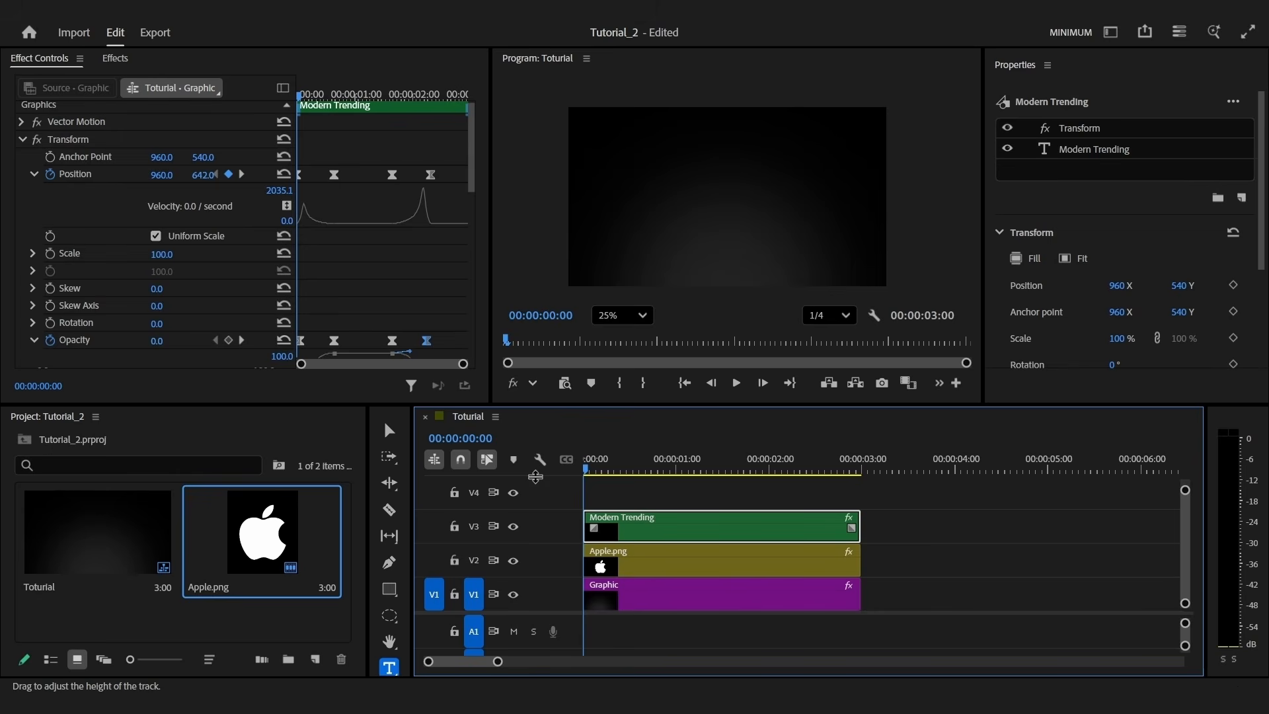
Delay the Modern Trending clip by five frames
key("shift+Right")
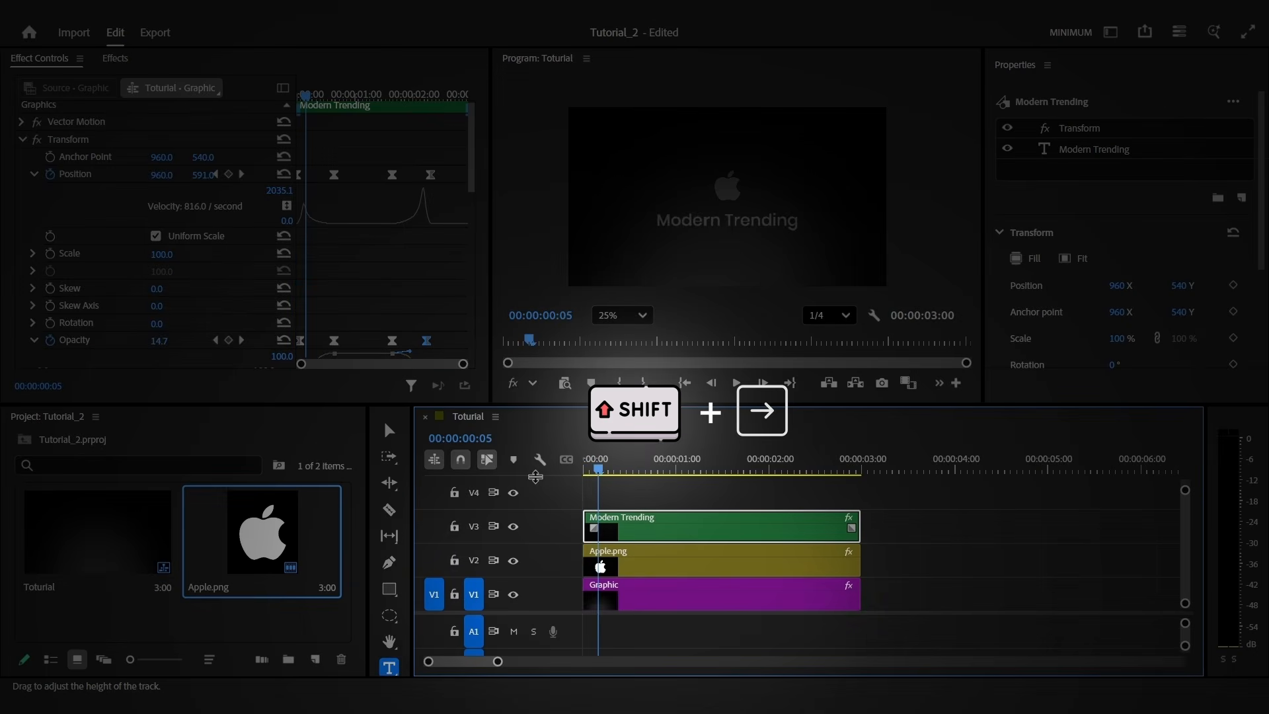
key("shift+Left")
key("shift+Right")
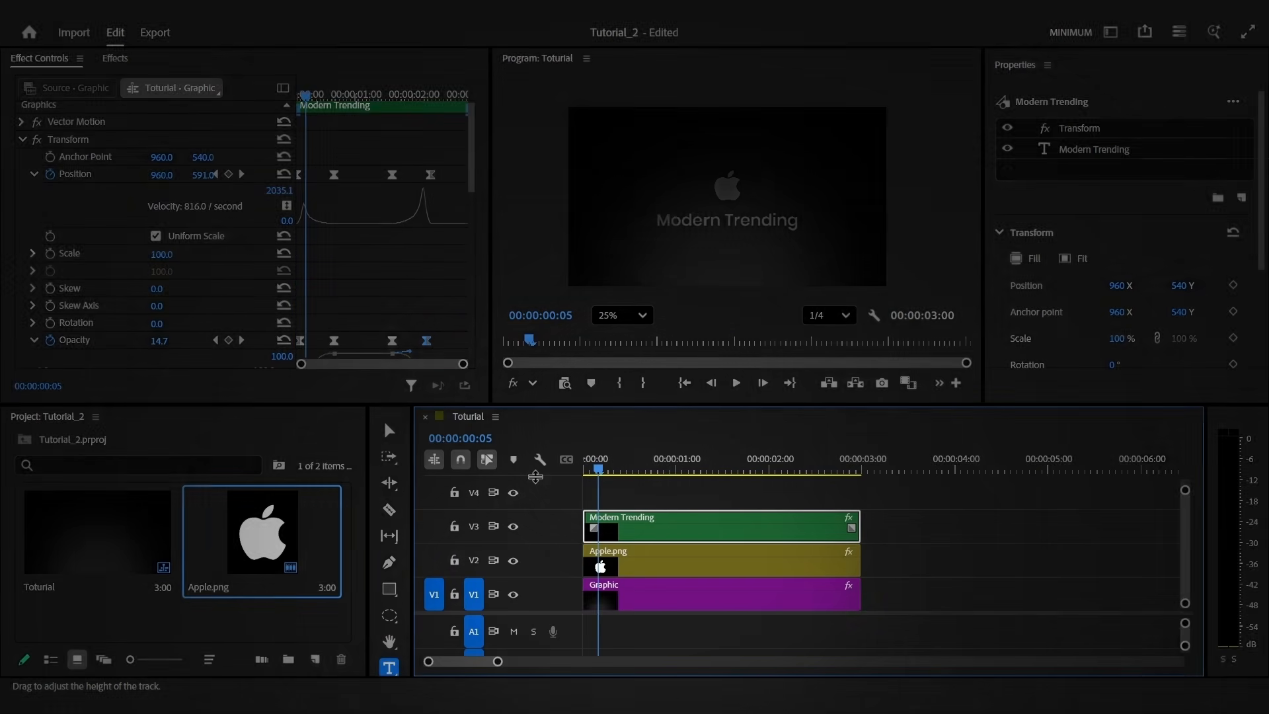
left_click_drag(645, 529, 660, 528)
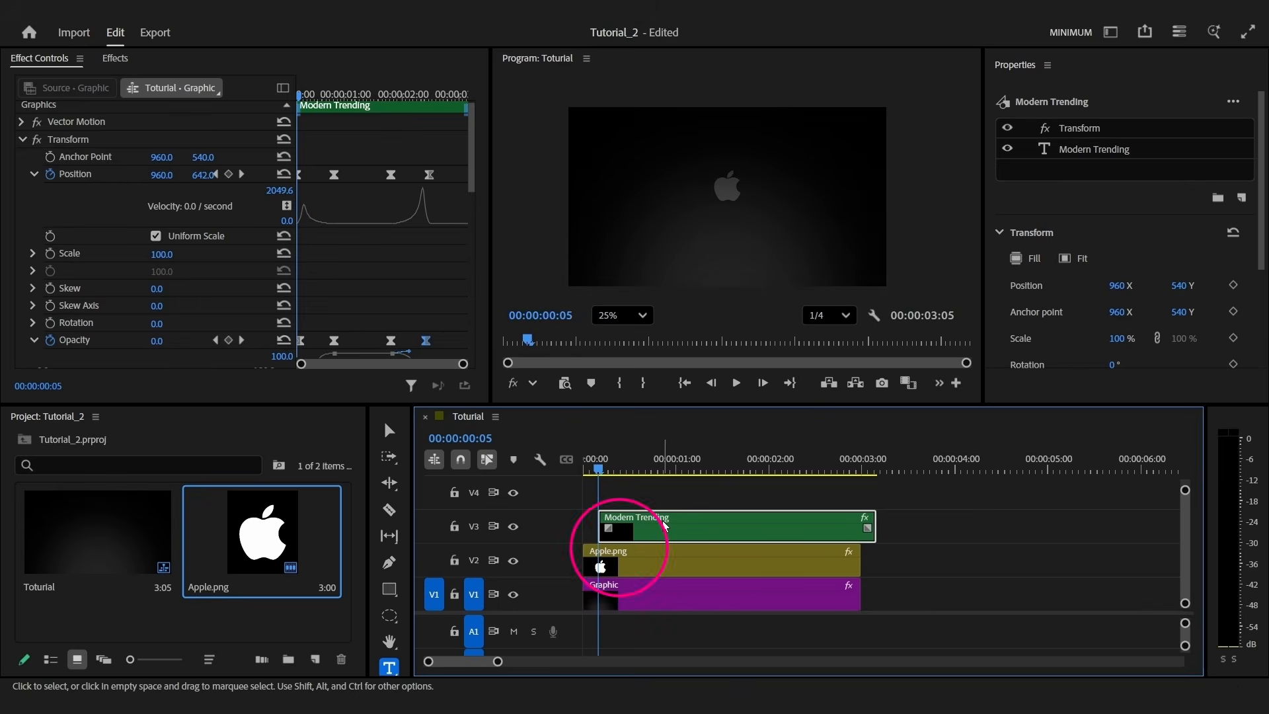
left_click(618, 463)
left_click_drag(621, 457, 563, 466)
Play the intro from the start several times to preview the animation
key("space")
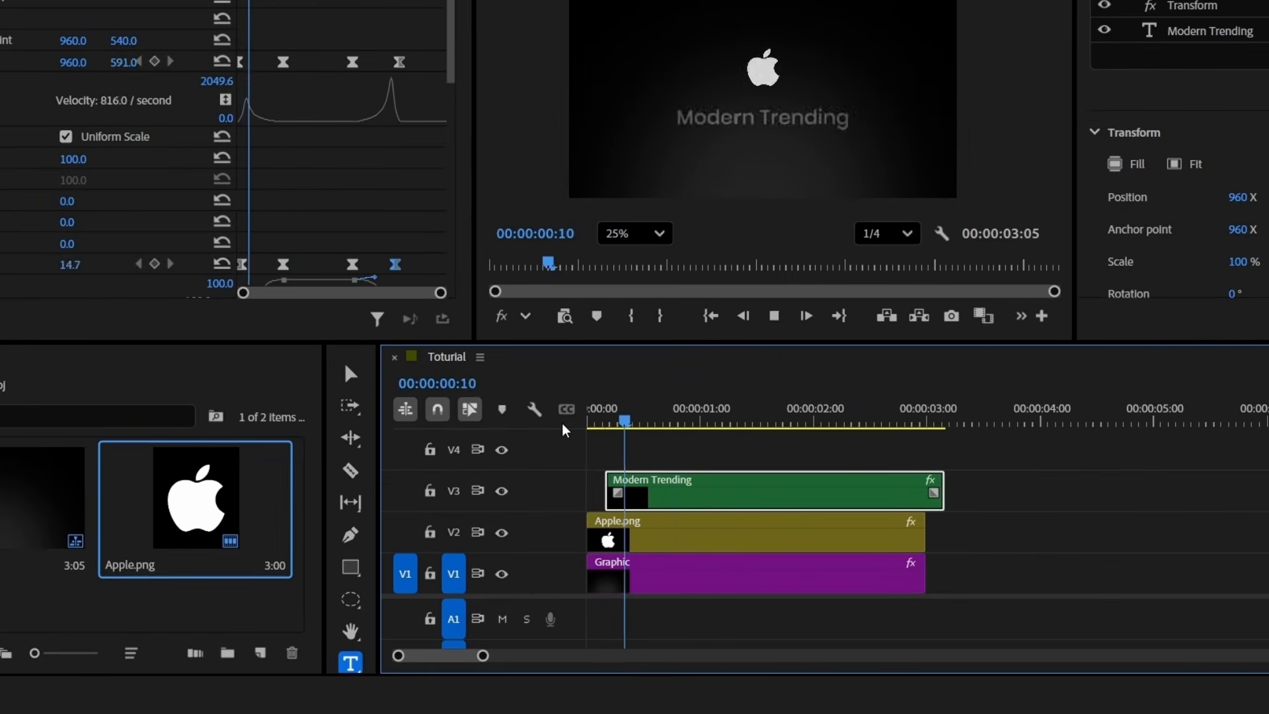
key("Home")
key("space")
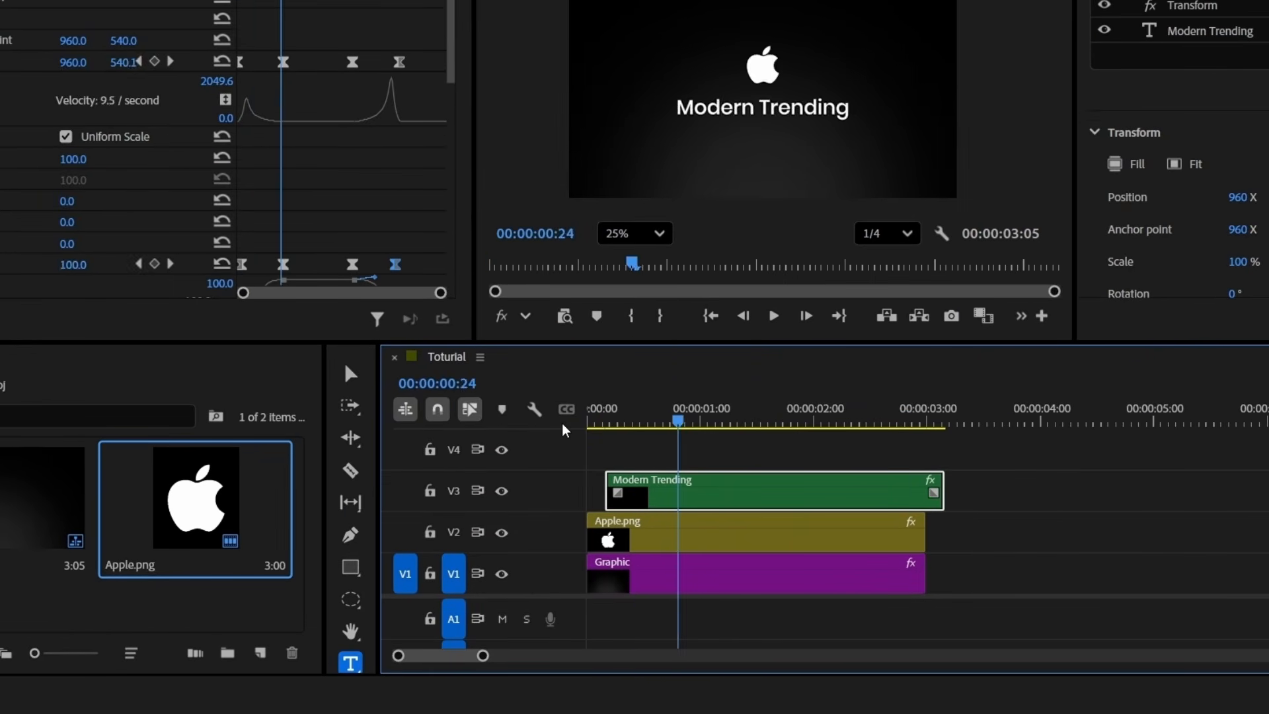
key("Home")
key("space")
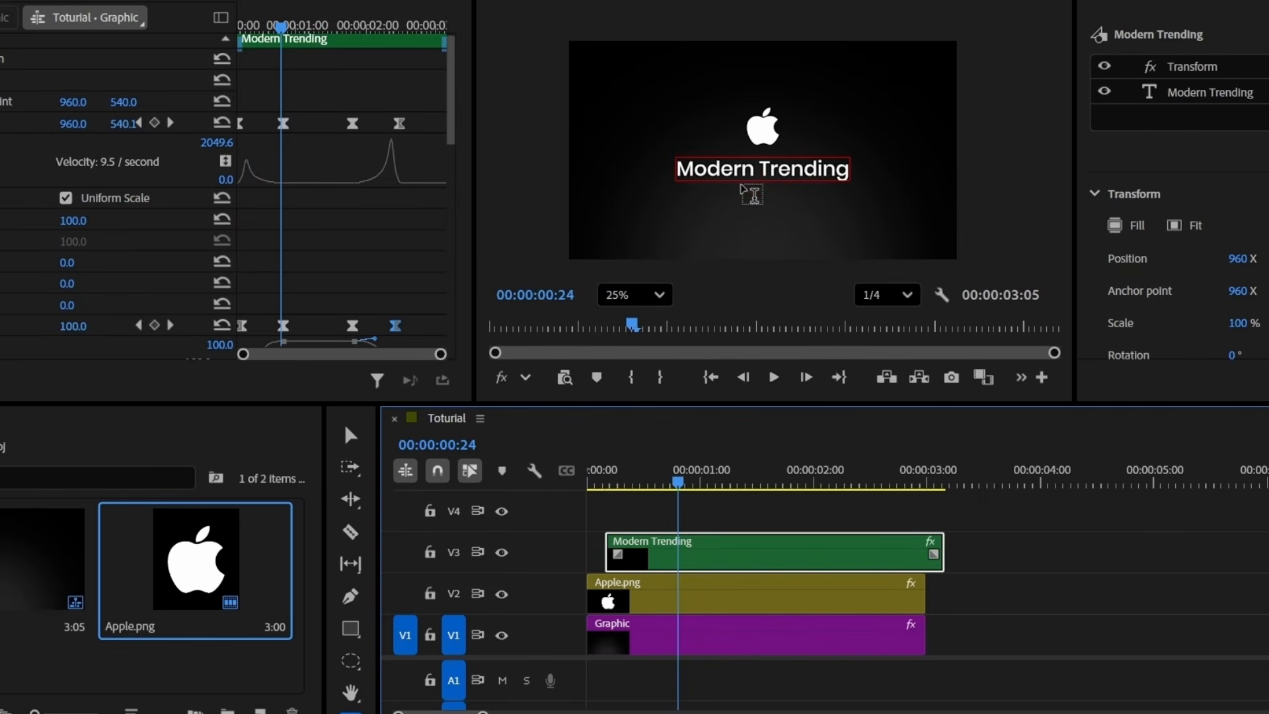
Open the Modern Trending title text for editing and select its clip
double_click(714, 170)
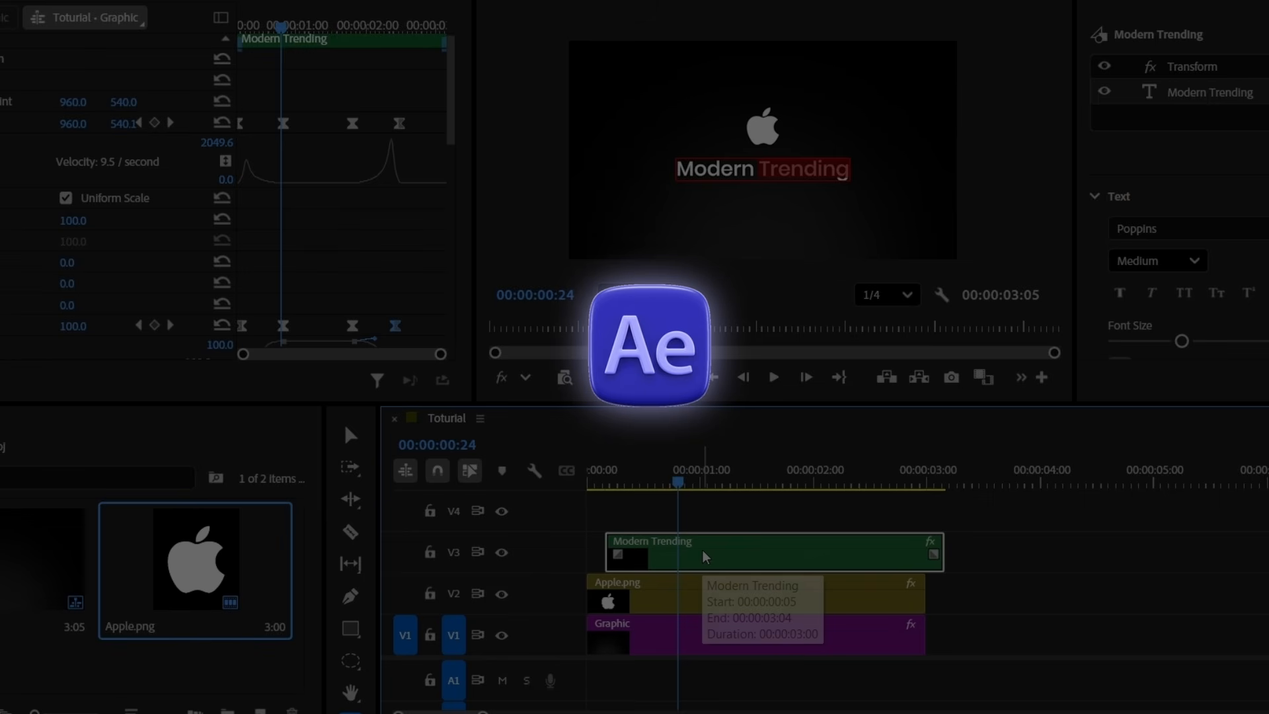
left_click(41, 2)
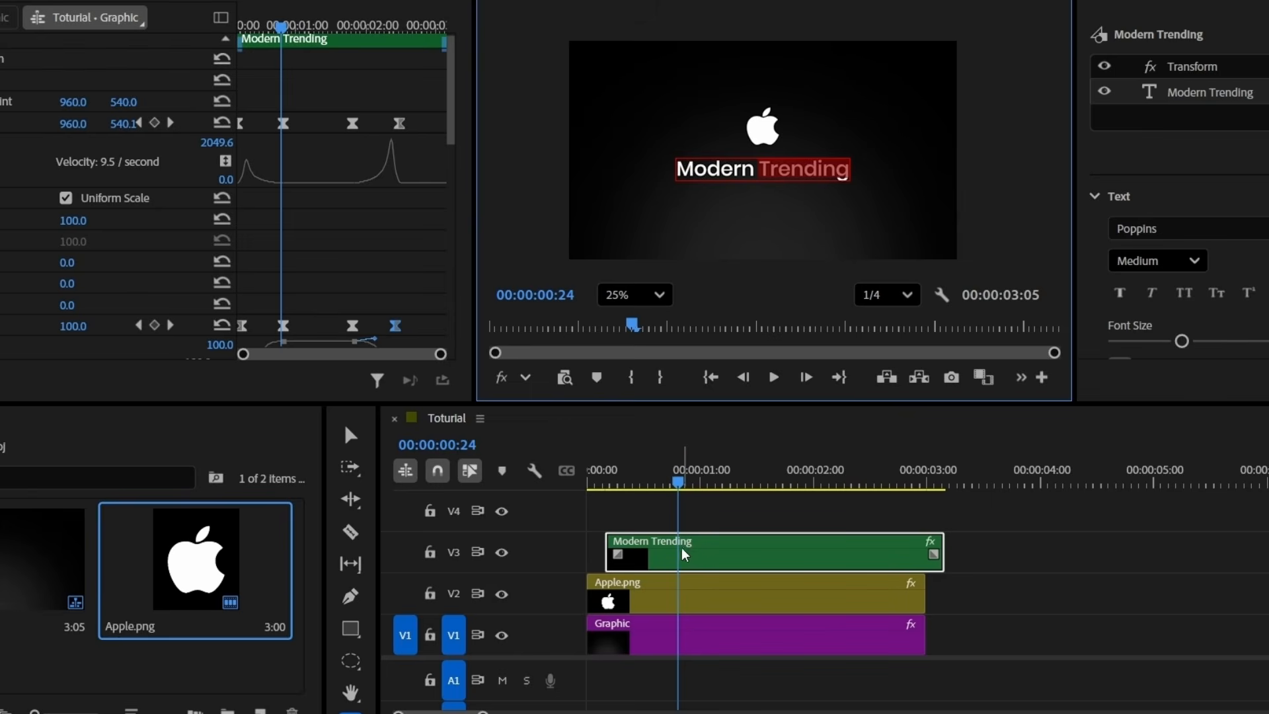
left_click(704, 559)
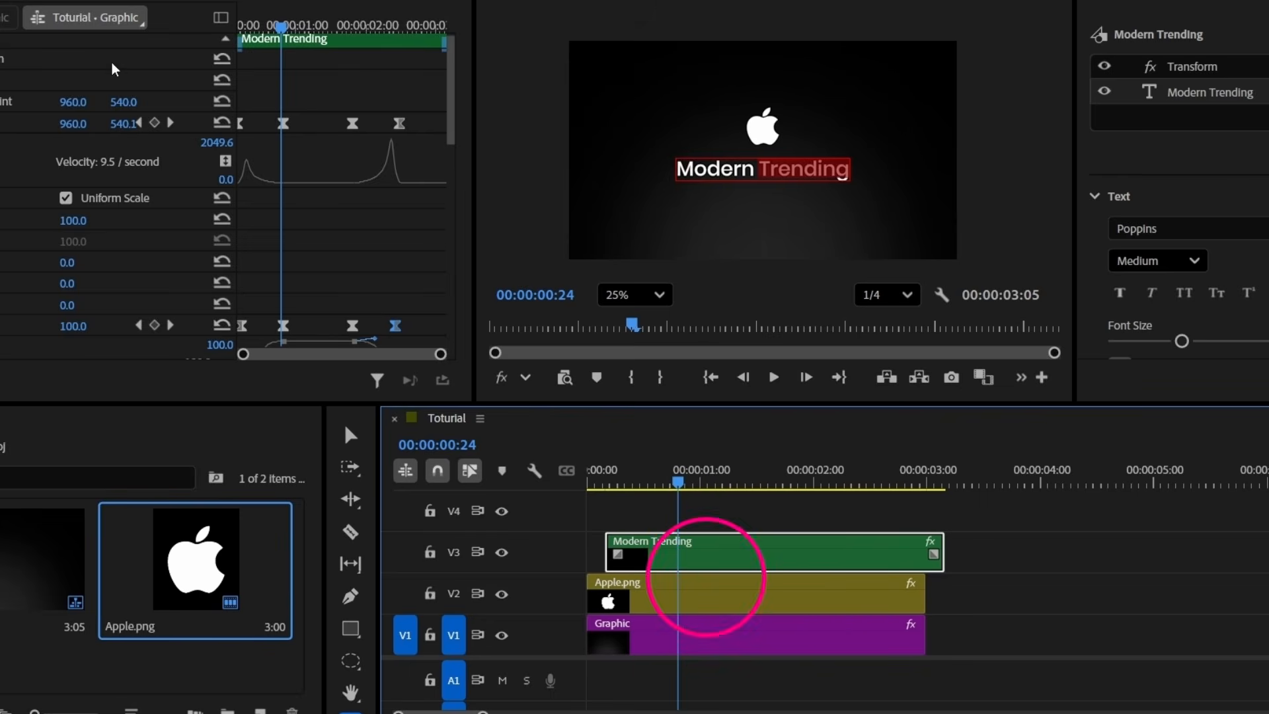
Apply the Crop effect to the title and crop the right side to 51.4%, hiding 'Trending'
left_click(41, 2)
left_click(11, 8)
type("crop")
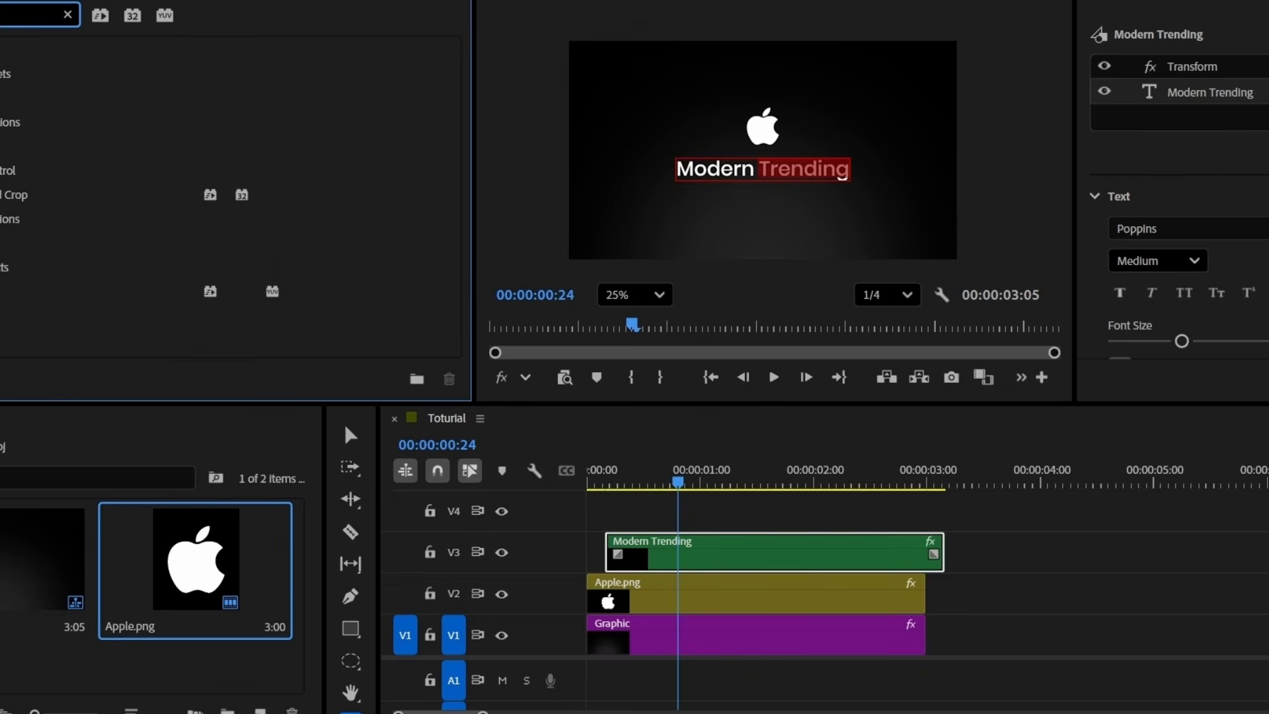
double_click(20, 291)
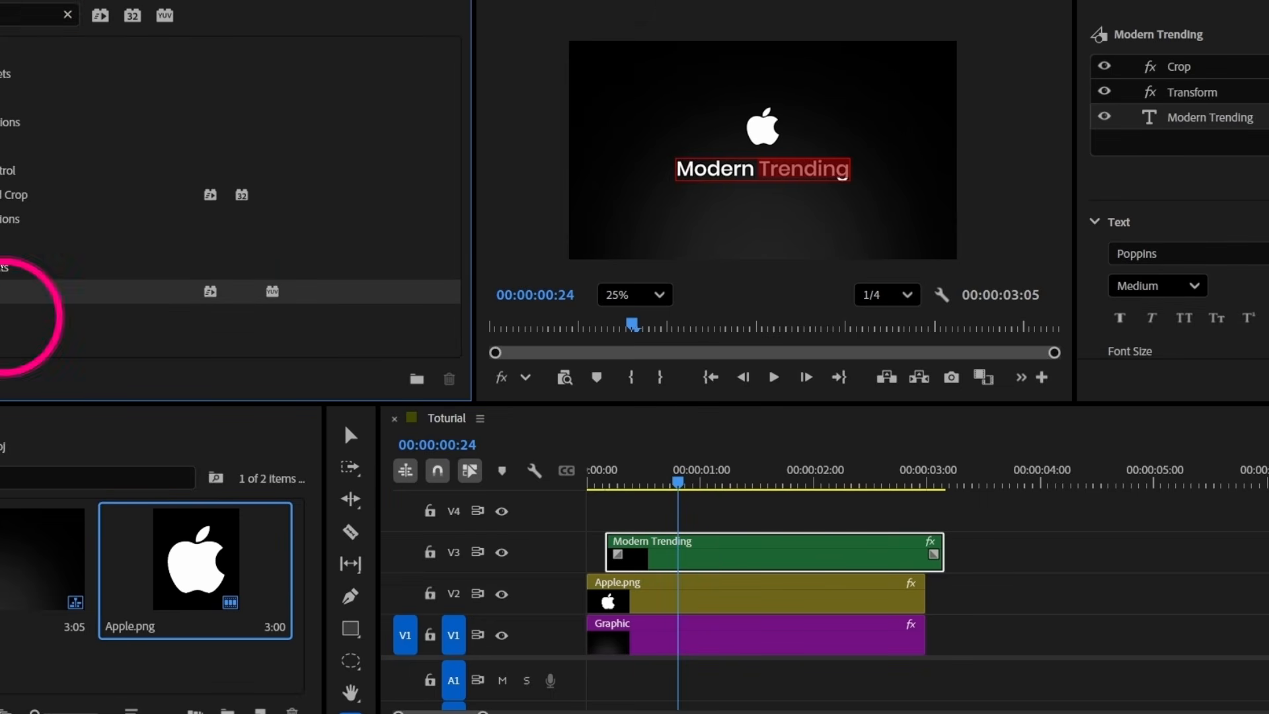
left_click(9, 21)
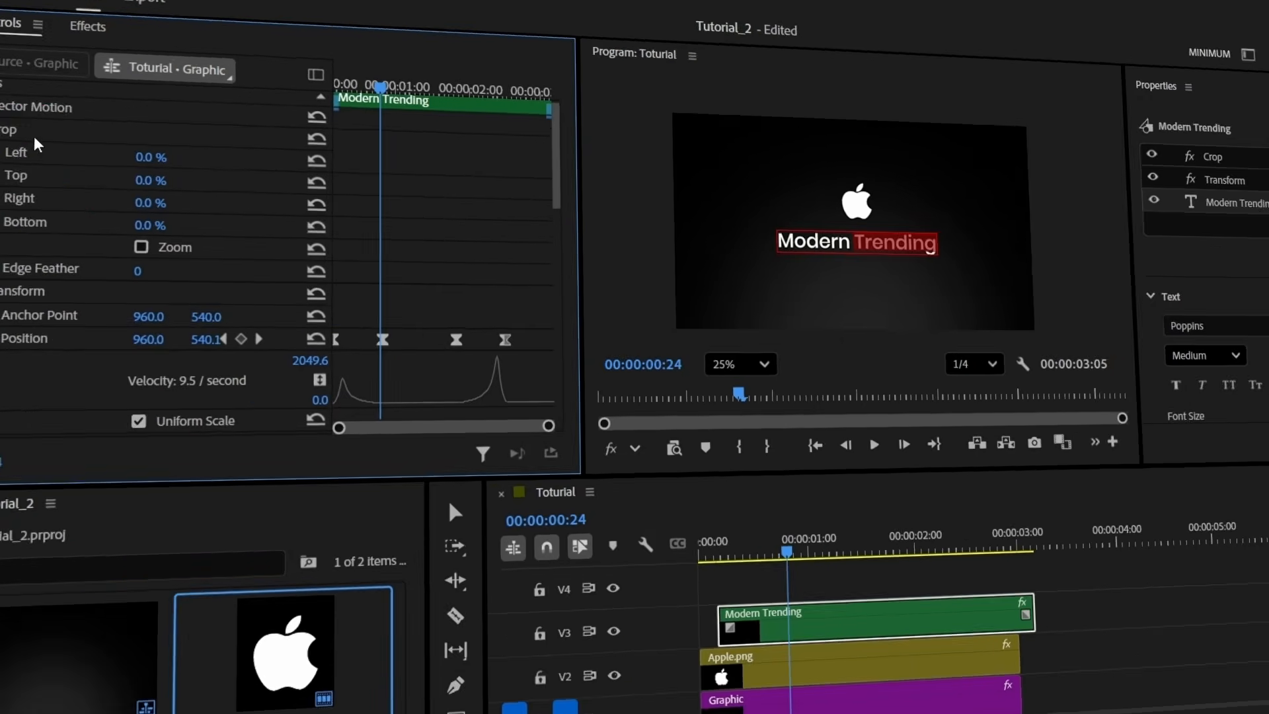
left_click(33, 134)
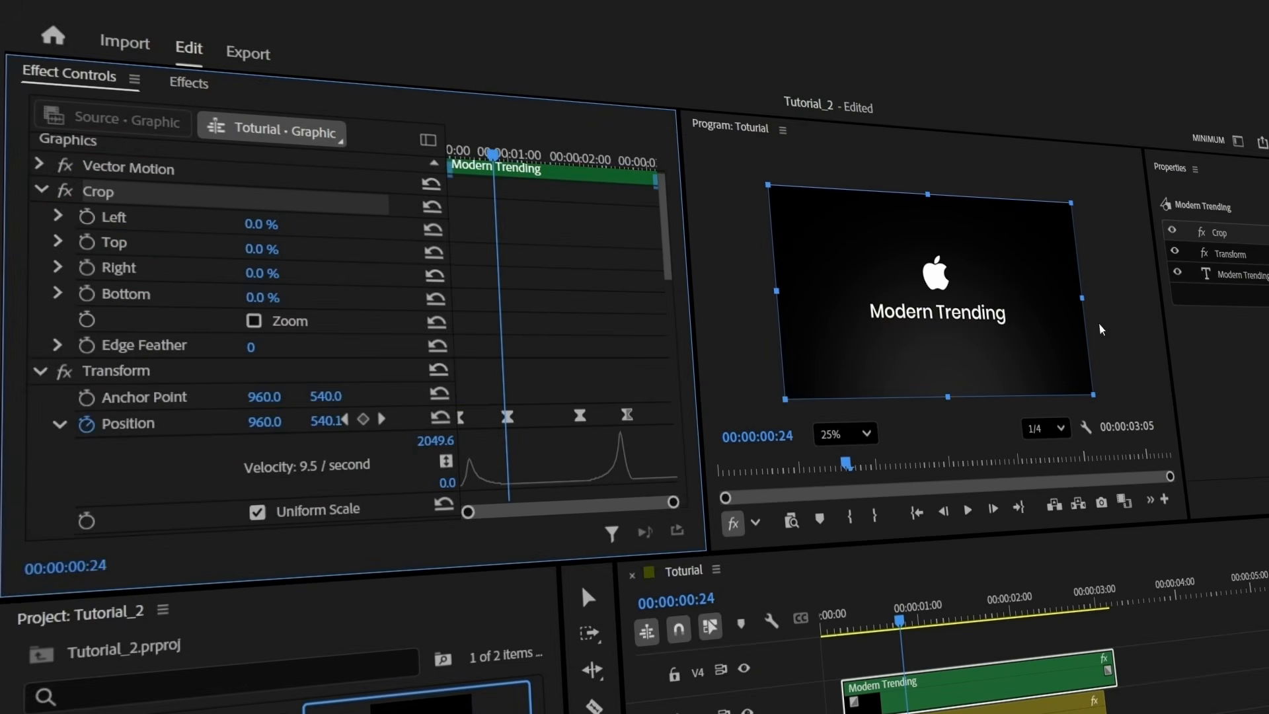
left_click_drag(1082, 301, 946, 329)
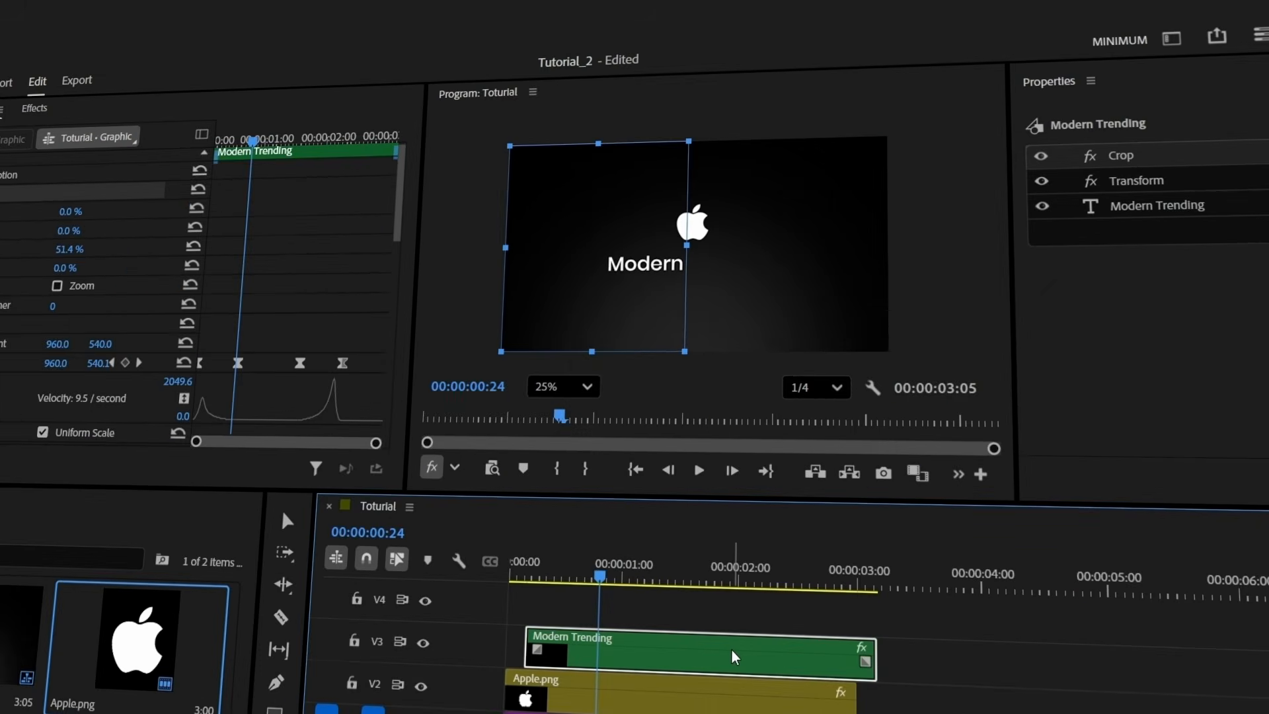
Duplicate the title onto V4 and crop it to Left 49% so only 'Trending' shows
left_click_drag(1015, 677, 1013, 656)
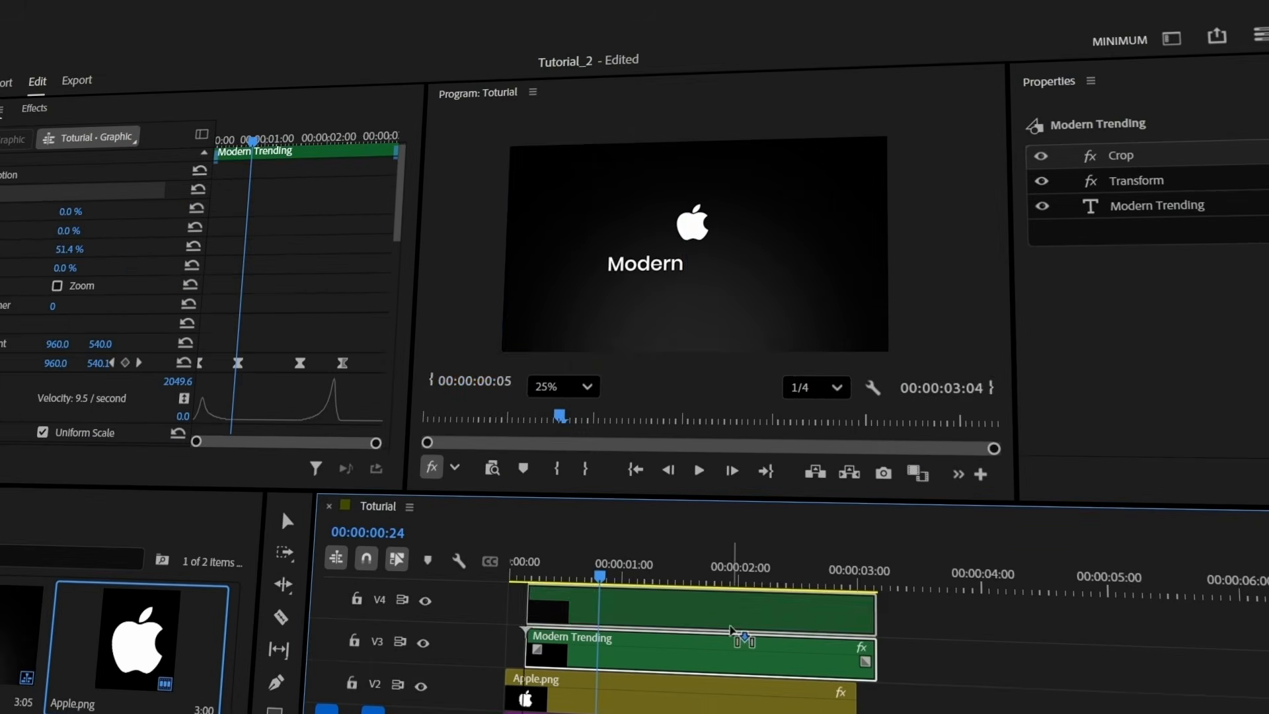
mouse_move(732, 628)
left_mouse_down()
mouse_move(737, 658)
mouse_move(734, 635)
left_mouse_up()
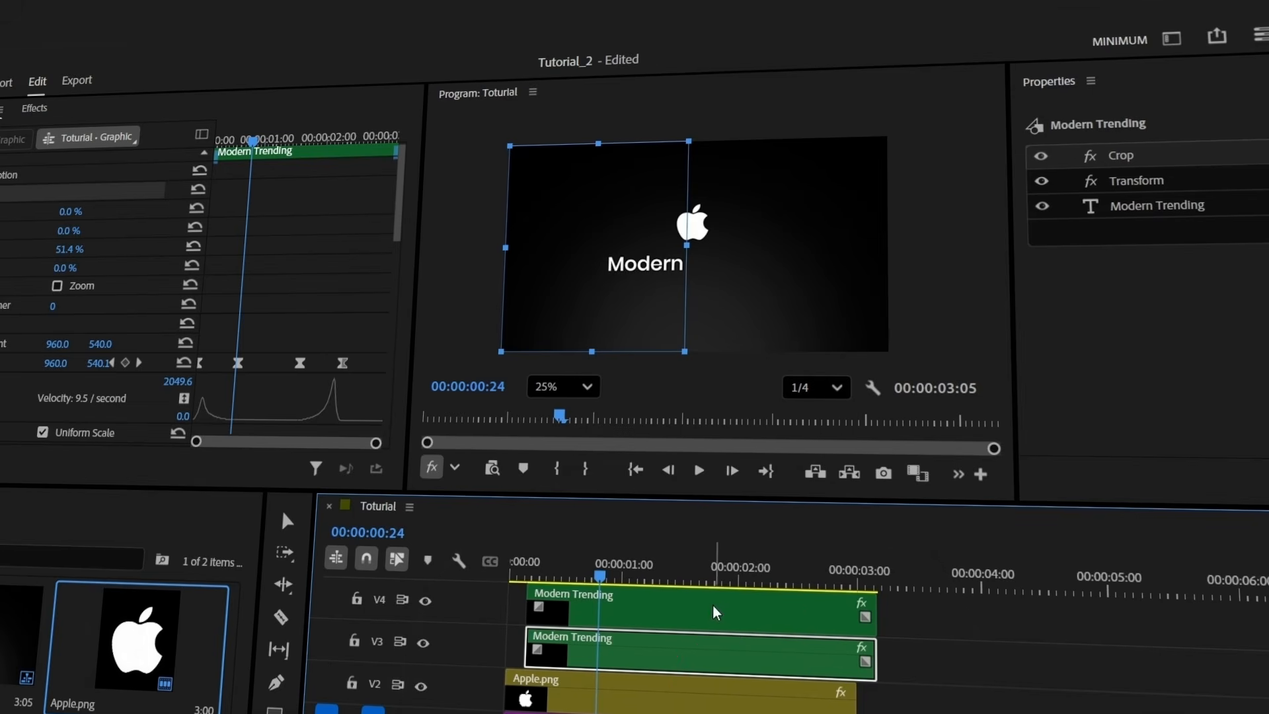
left_click_drag(584, 260, 771, 267)
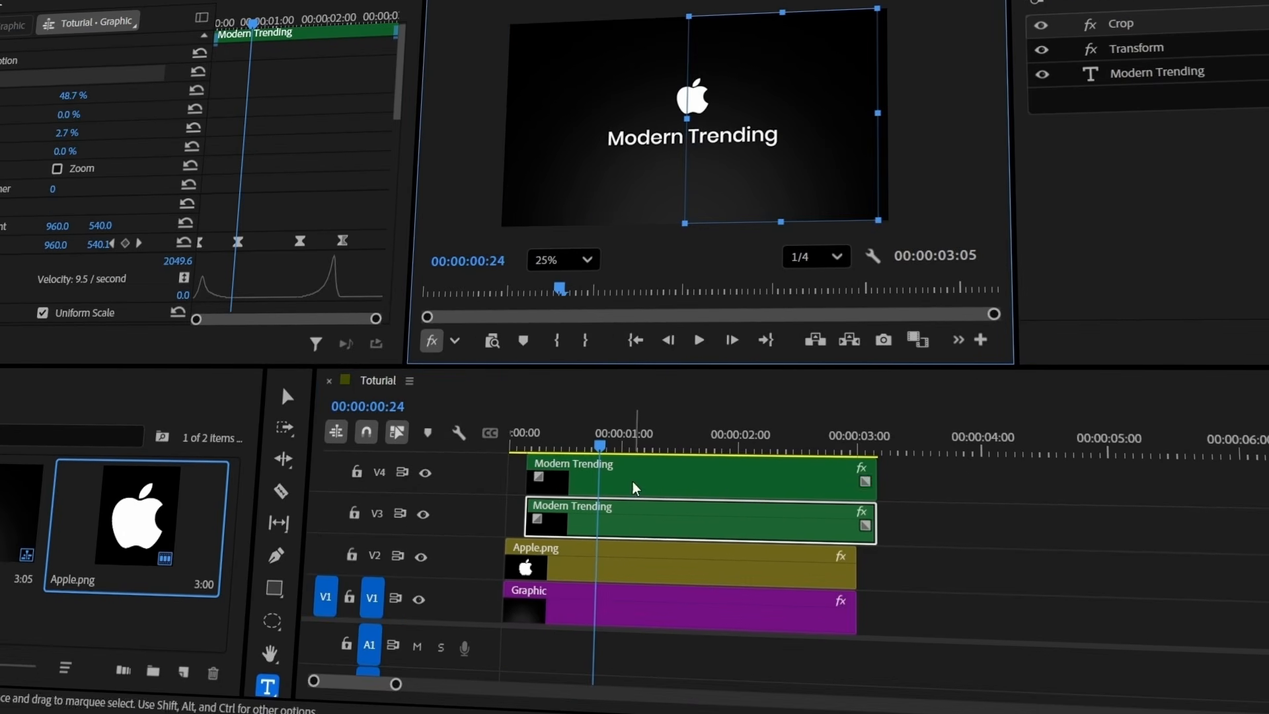
Make the V4 title start at frame 10 and play back to check the timing
left_click_drag(596, 446, 549, 450)
key("=")
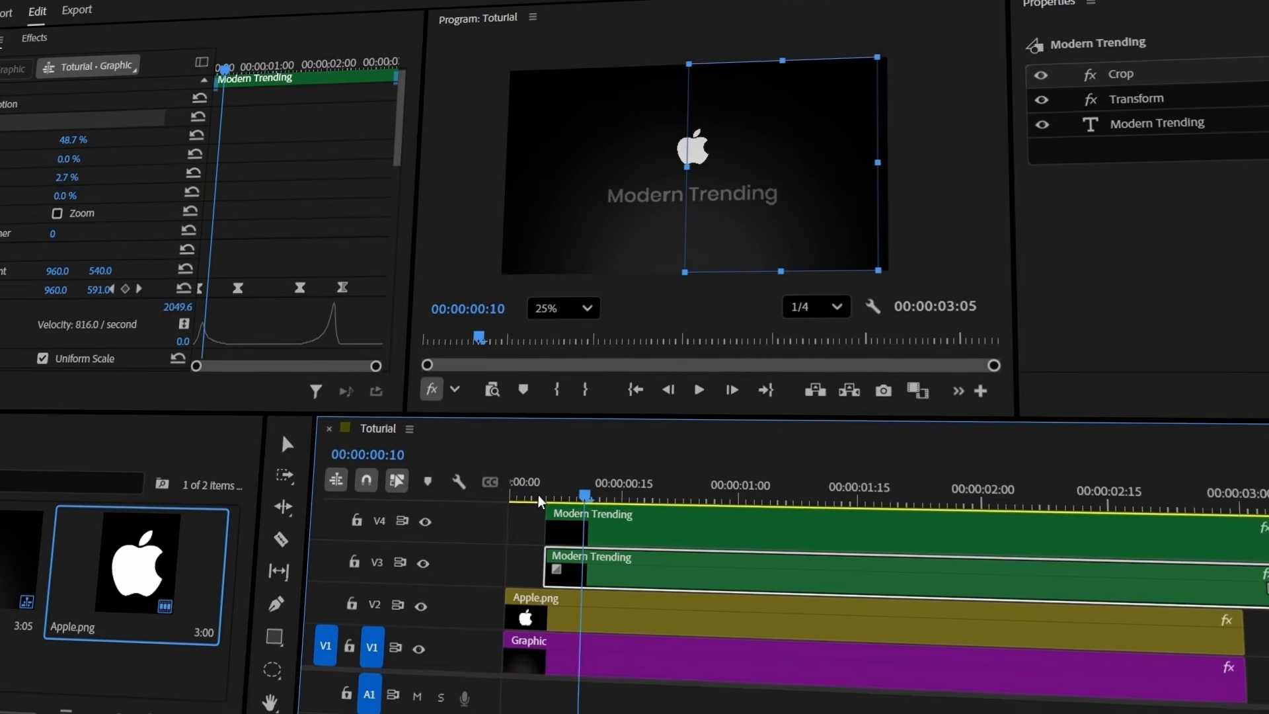
left_click_drag(639, 540, 674, 550)
left_click_drag(576, 504, 498, 509)
key("space")
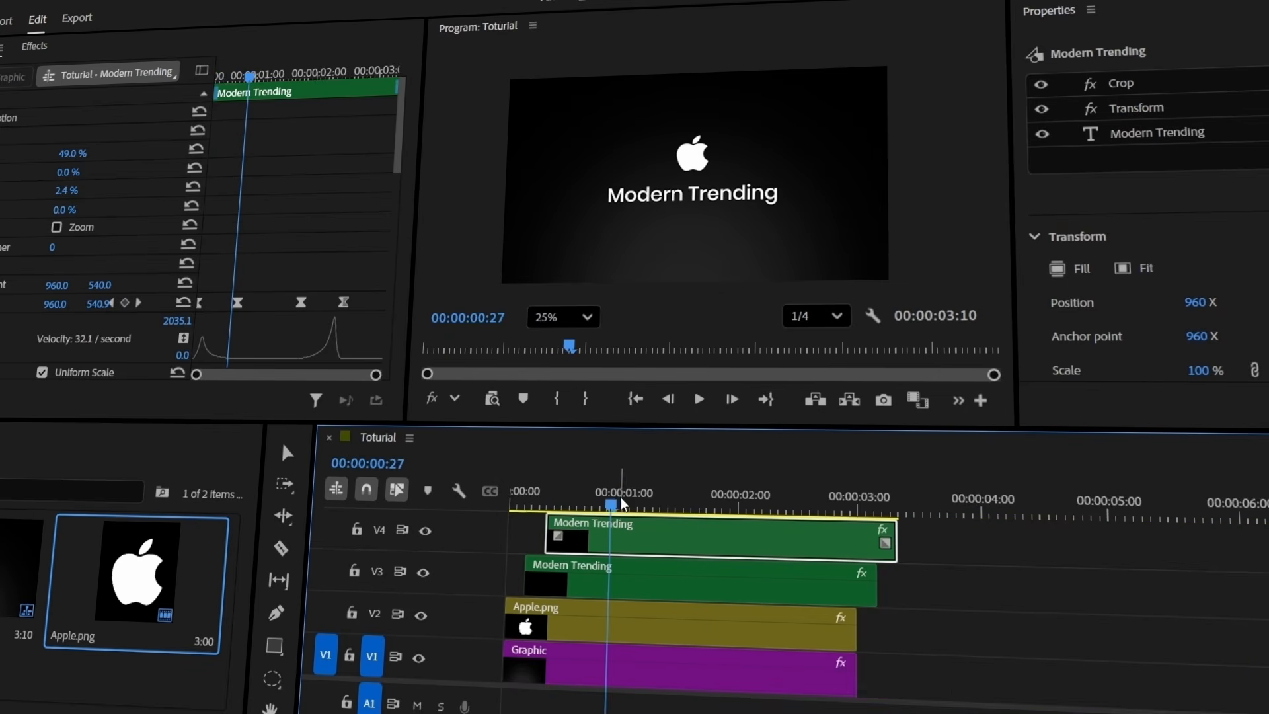
At 00:00:02:00, duplicate Apple.png and both titles onto higher tracks
left_click_drag(158, 41, 198, 40)
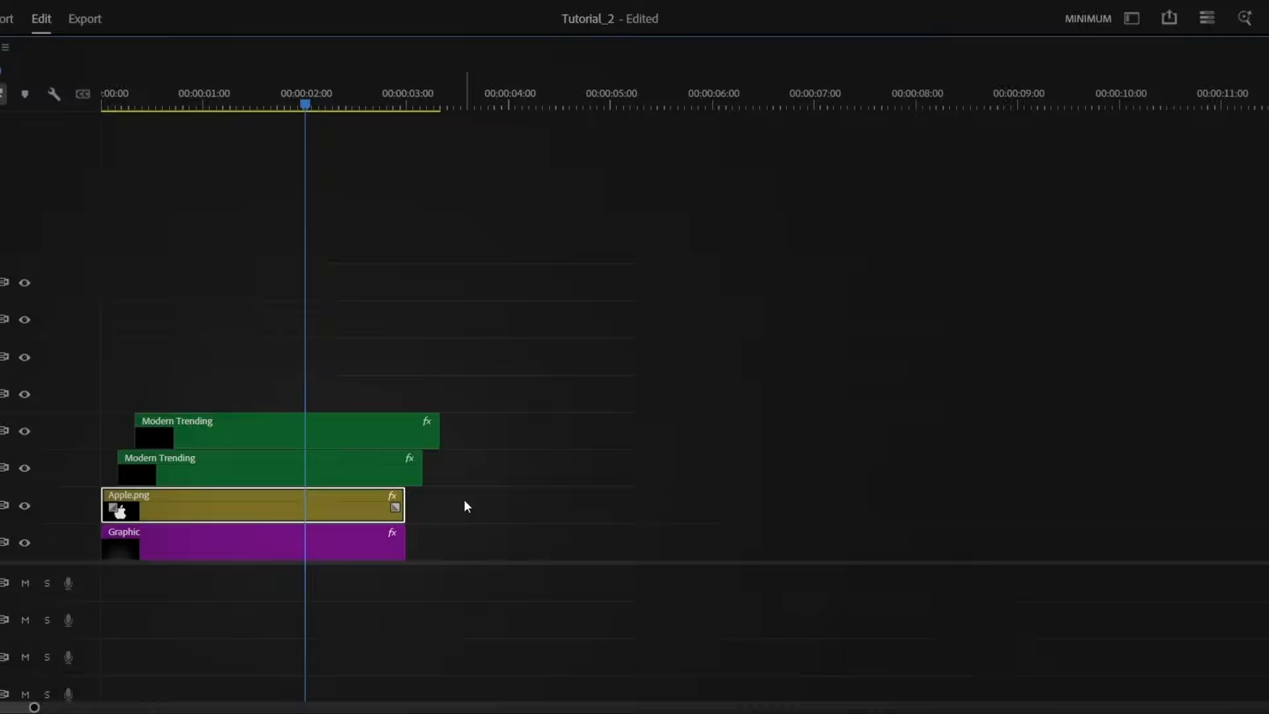
left_click_drag(461, 503, 362, 409)
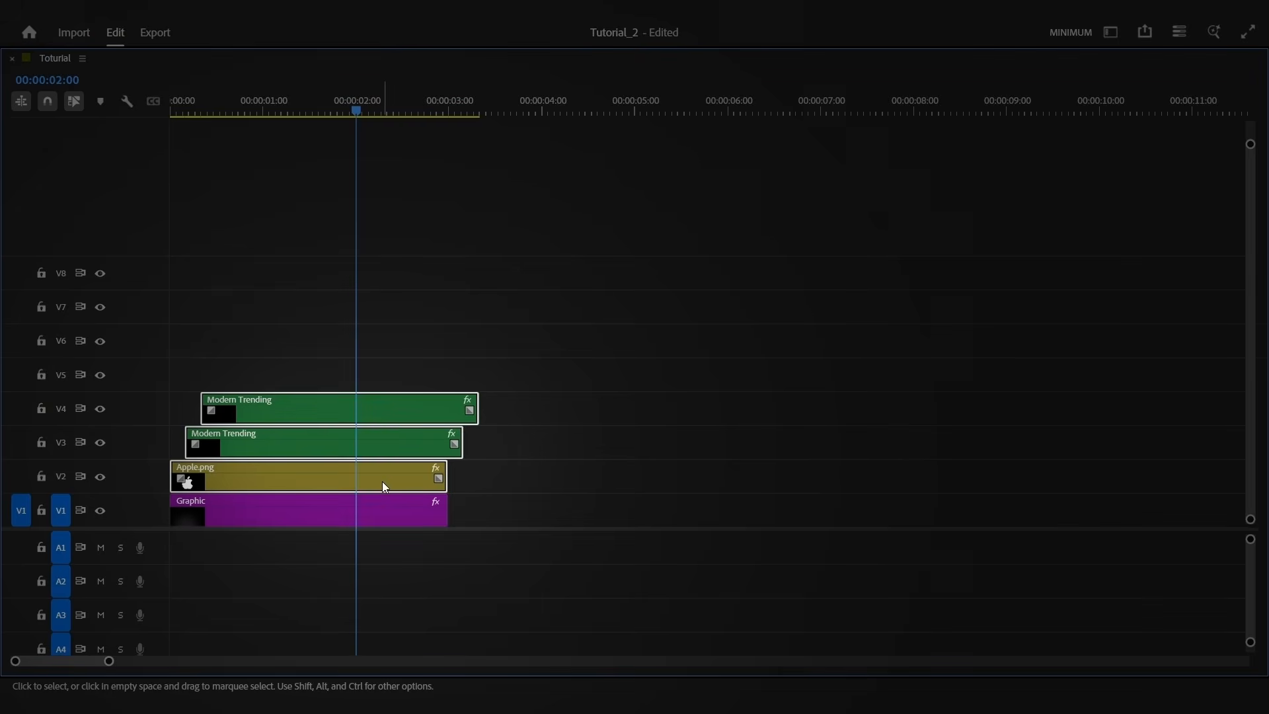
left_click_drag(383, 482, 377, 401)
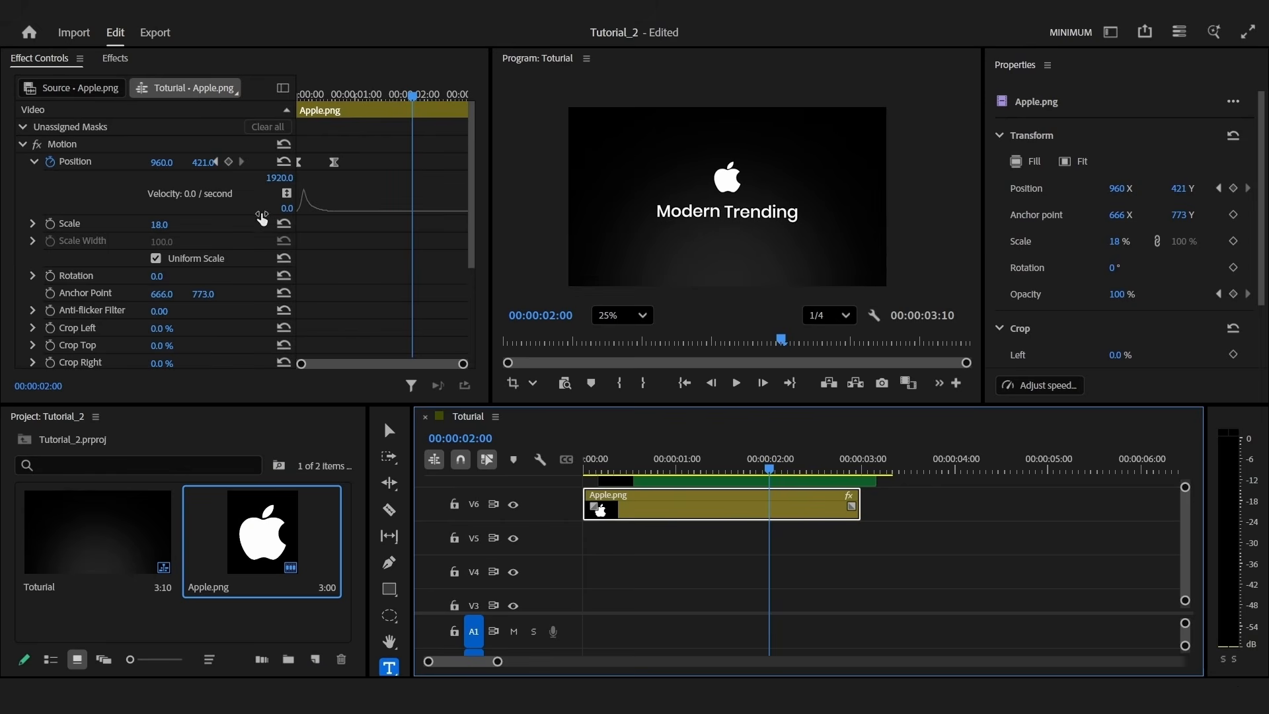
Keyframe the logo's Scale at 18 at 2:00, lengthen the clip, and set Scale 327 at 3:00
left_click(50, 223)
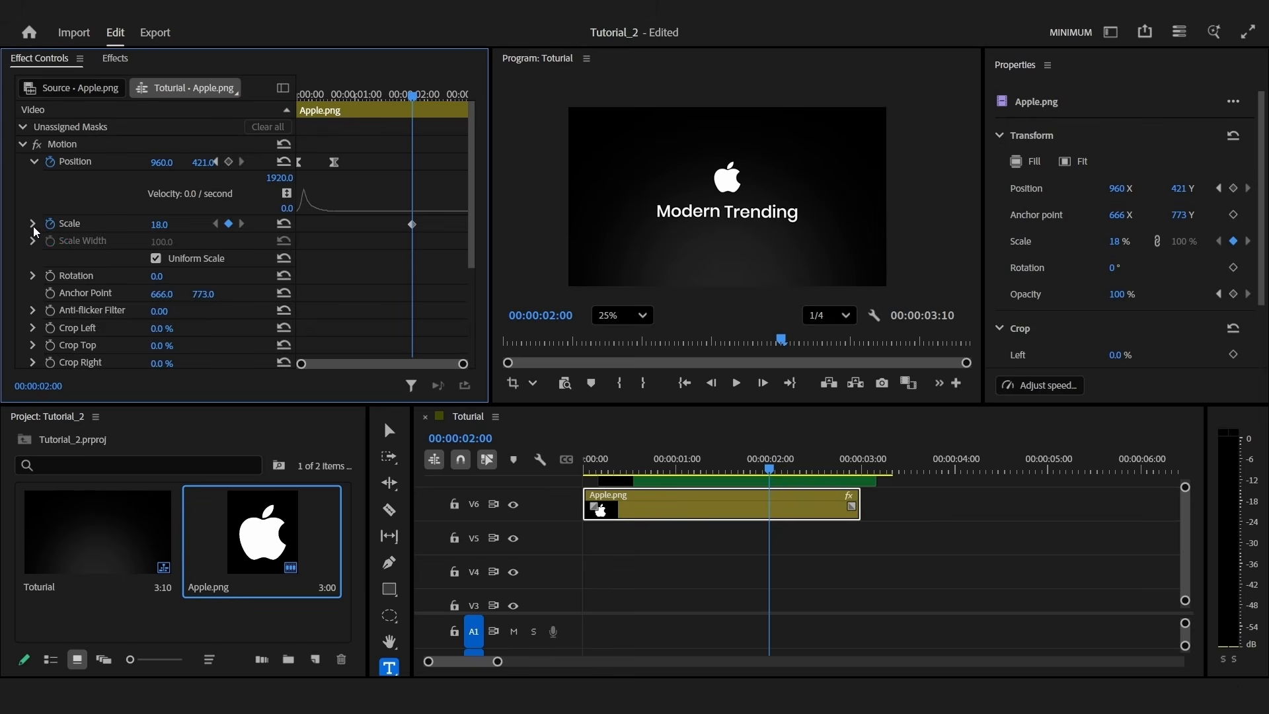
left_click(33, 224)
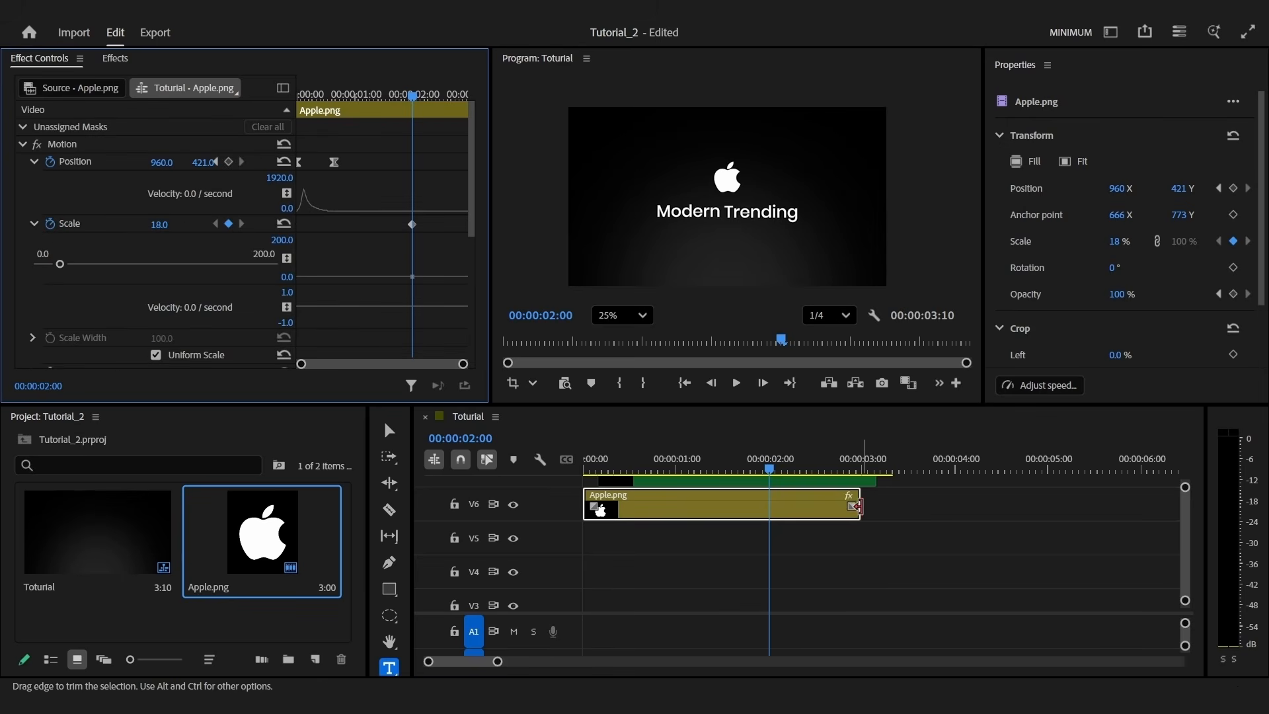
left_click_drag(858, 506, 1023, 508)
type("+30")
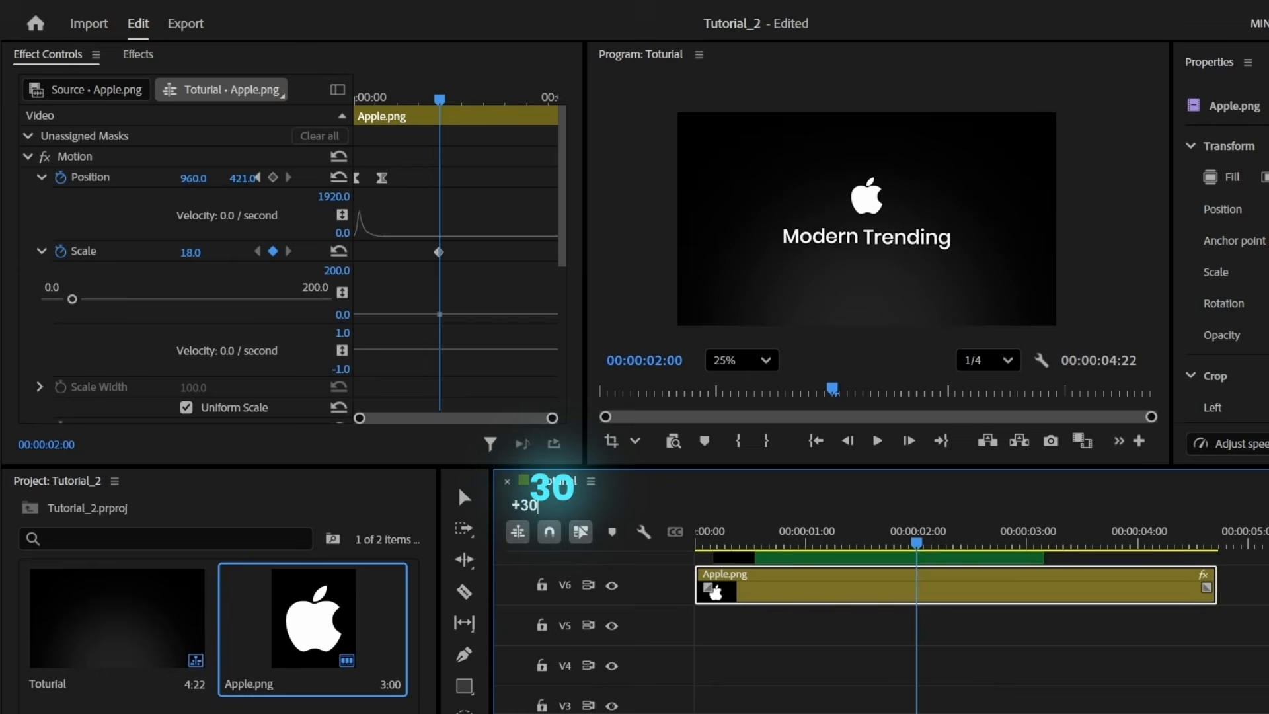
key("Return")
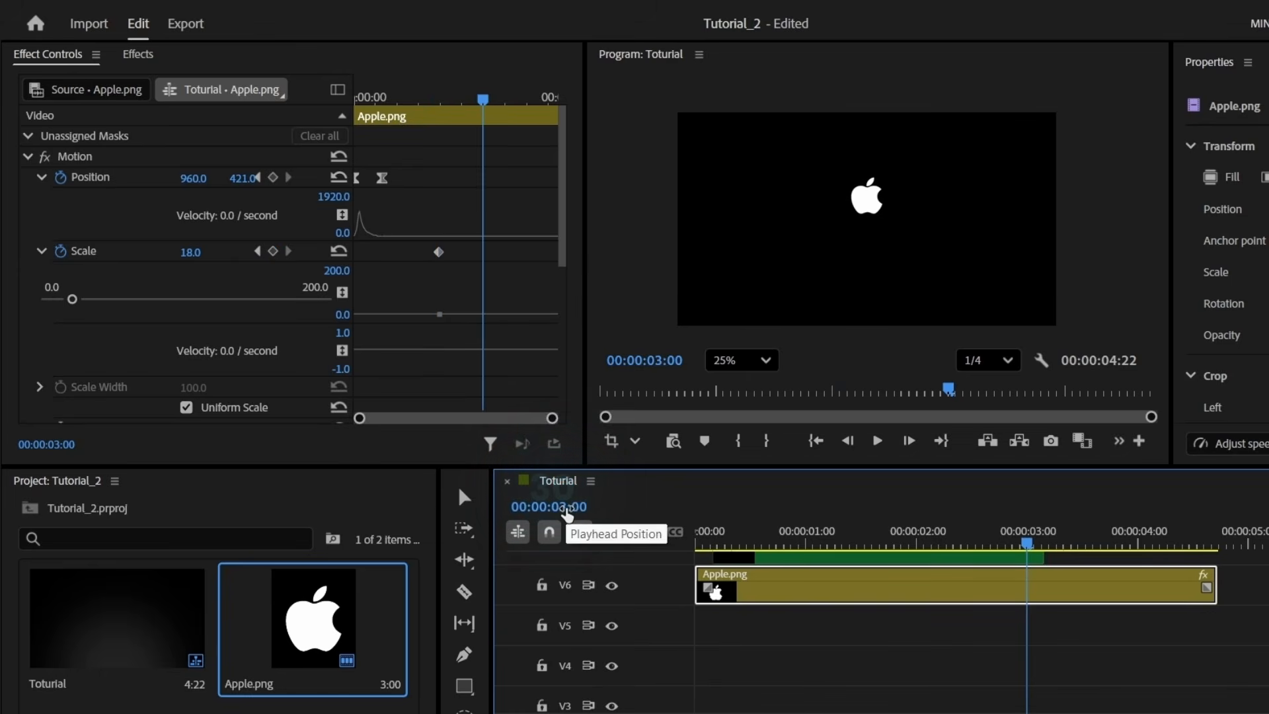
left_click_drag(203, 254, 330, 254)
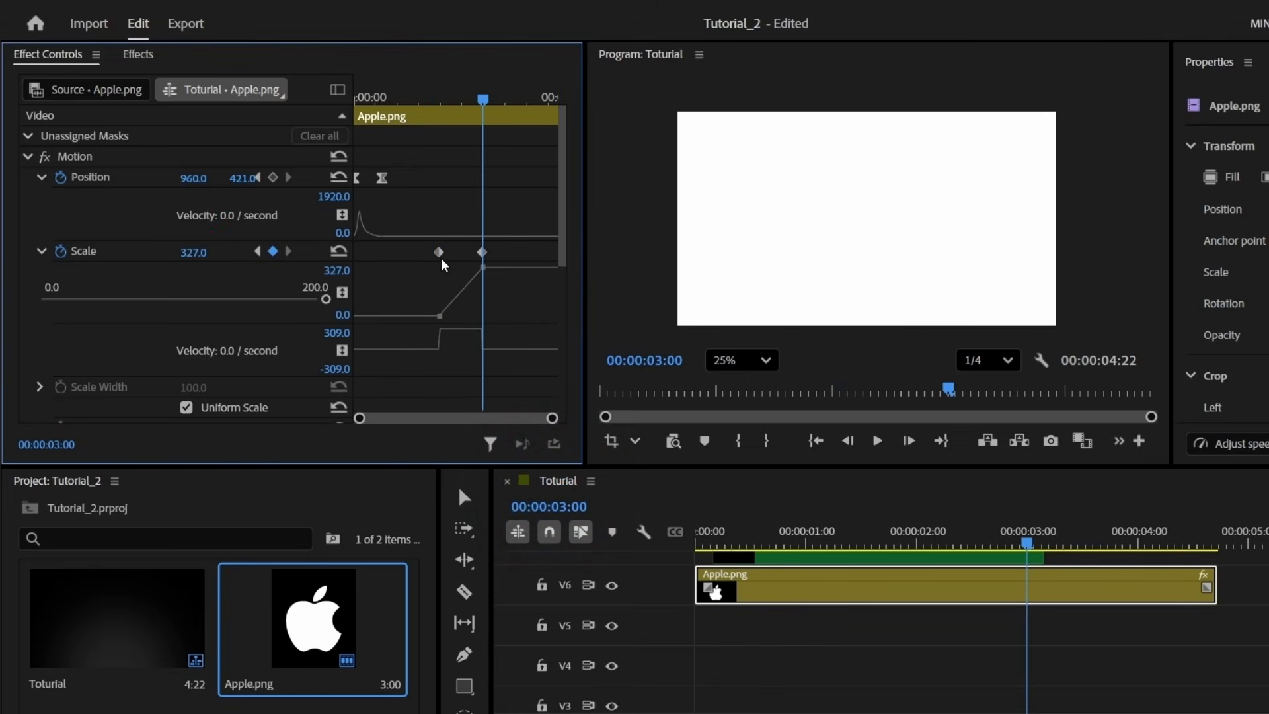
Ease out the first scale keyframe and steepen the curve into the second one
left_click(440, 256)
right_click(440, 256)
left_click(540, 523)
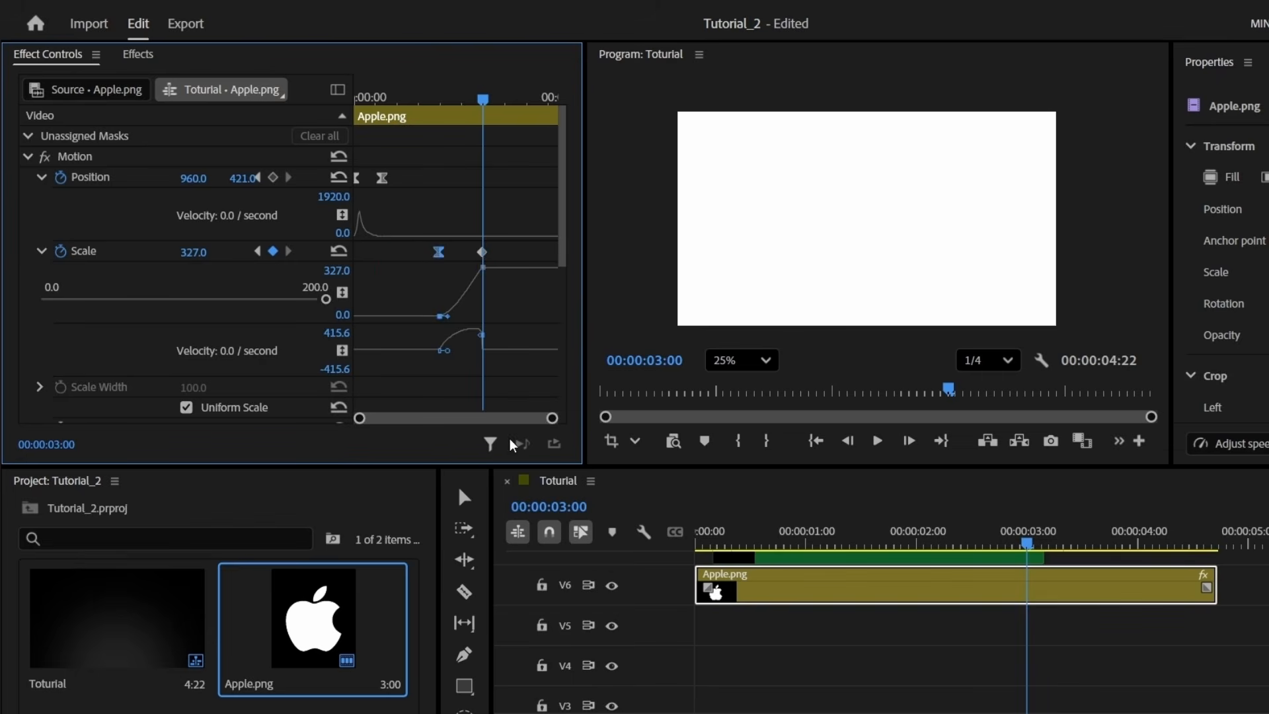
left_click(483, 254)
left_click_drag(477, 330, 458, 356)
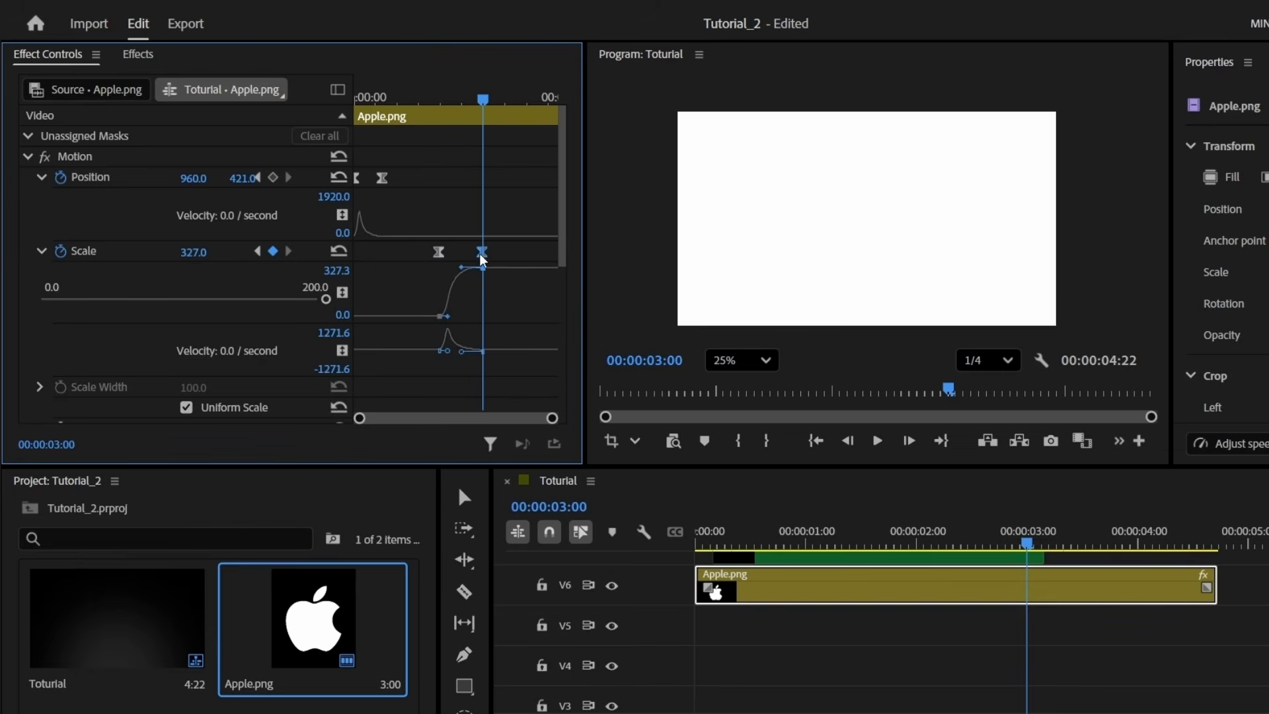
Preview the logo zoom from just before 2:00 and return to 00:00:02:00
left_click(436, 101)
key("space")
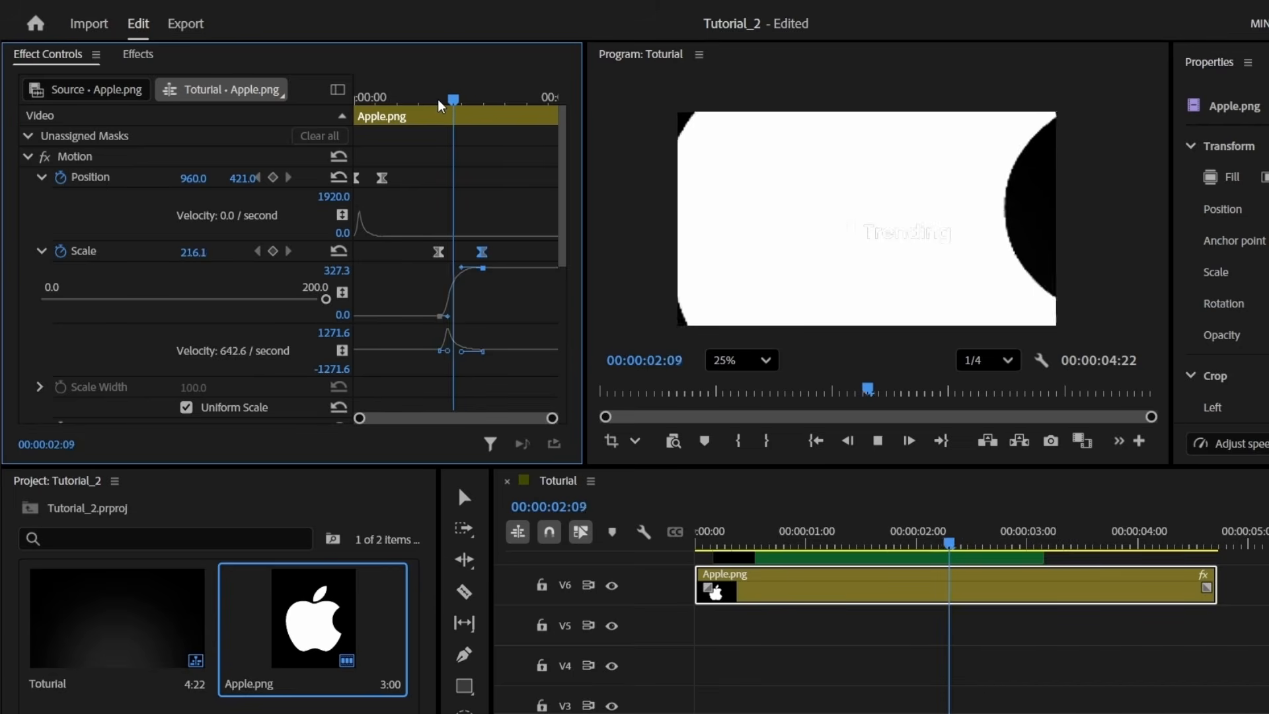
left_click(440, 100)
left_click(464, 685)
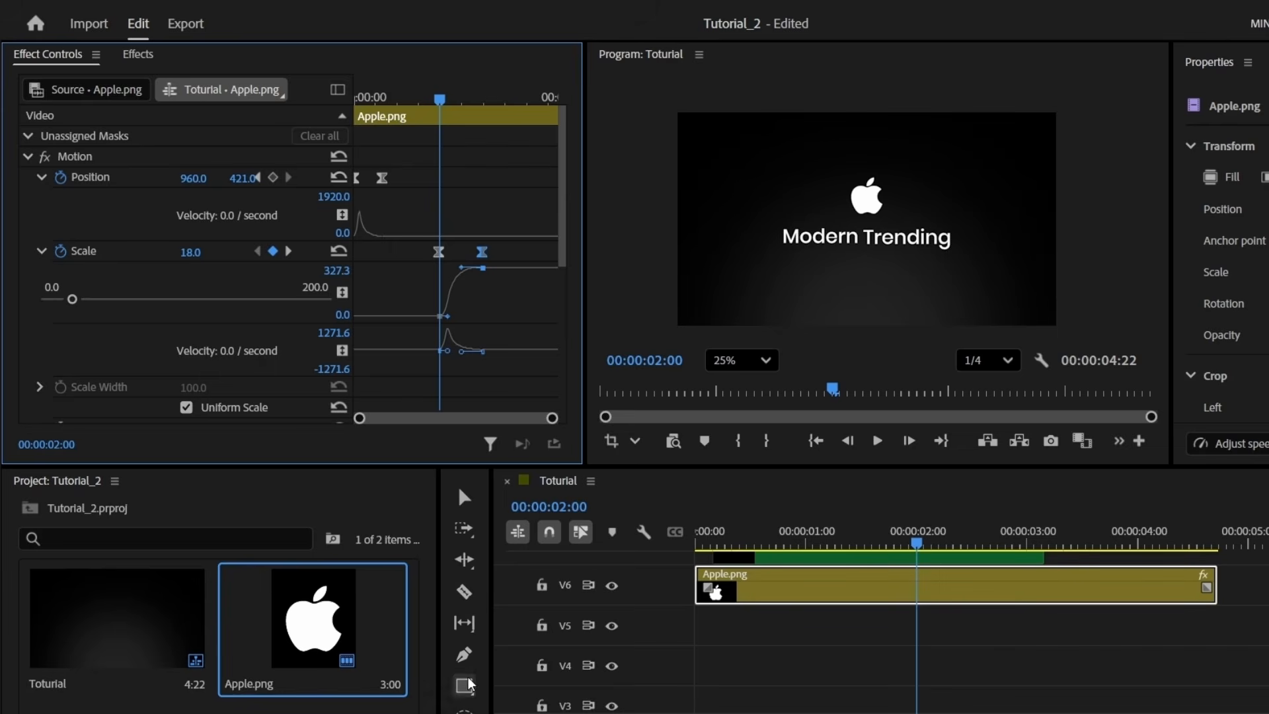
Draw a white-filled rectangle covering the whole frame
left_click_drag(679, 114, 1070, 332)
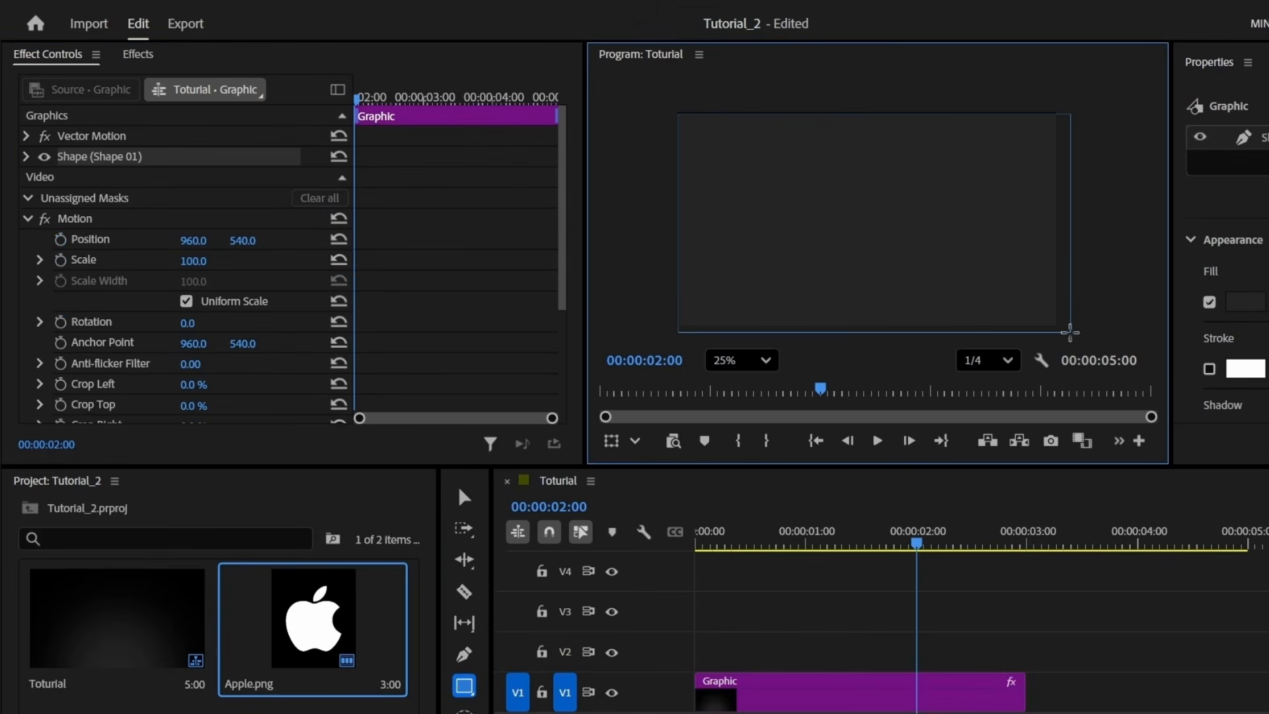
left_click(1246, 303)
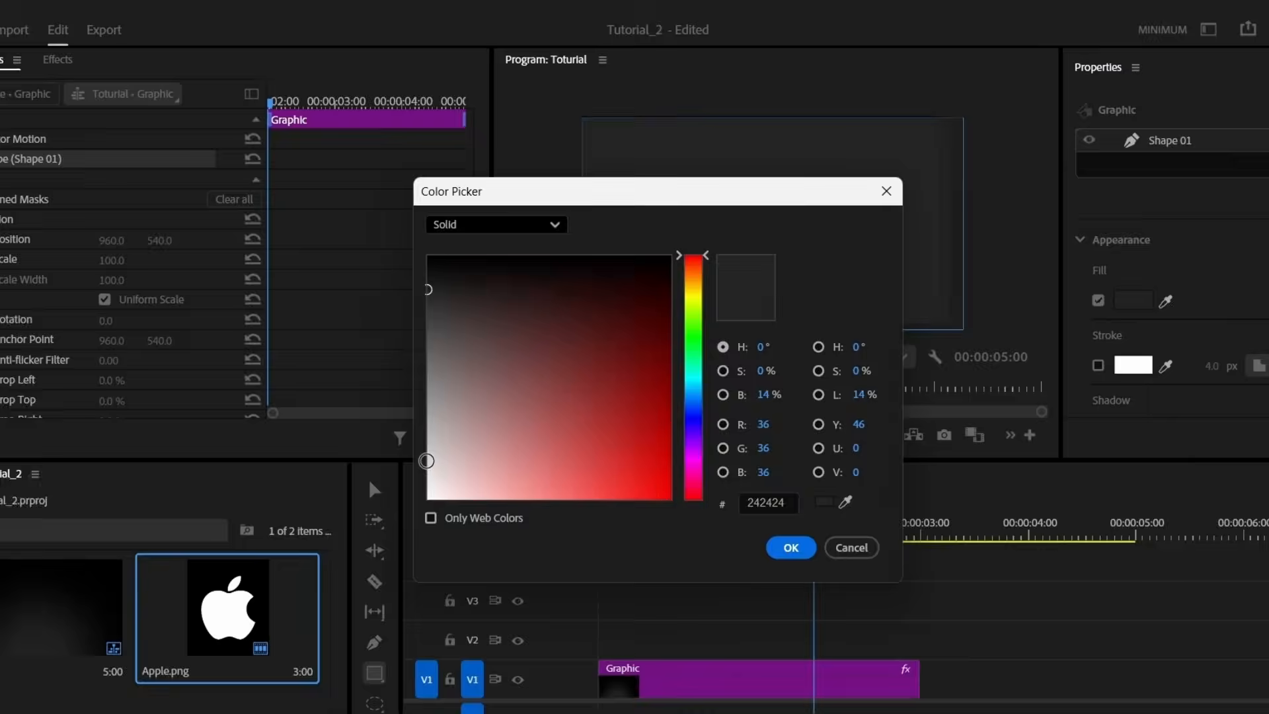
left_click(519, 505)
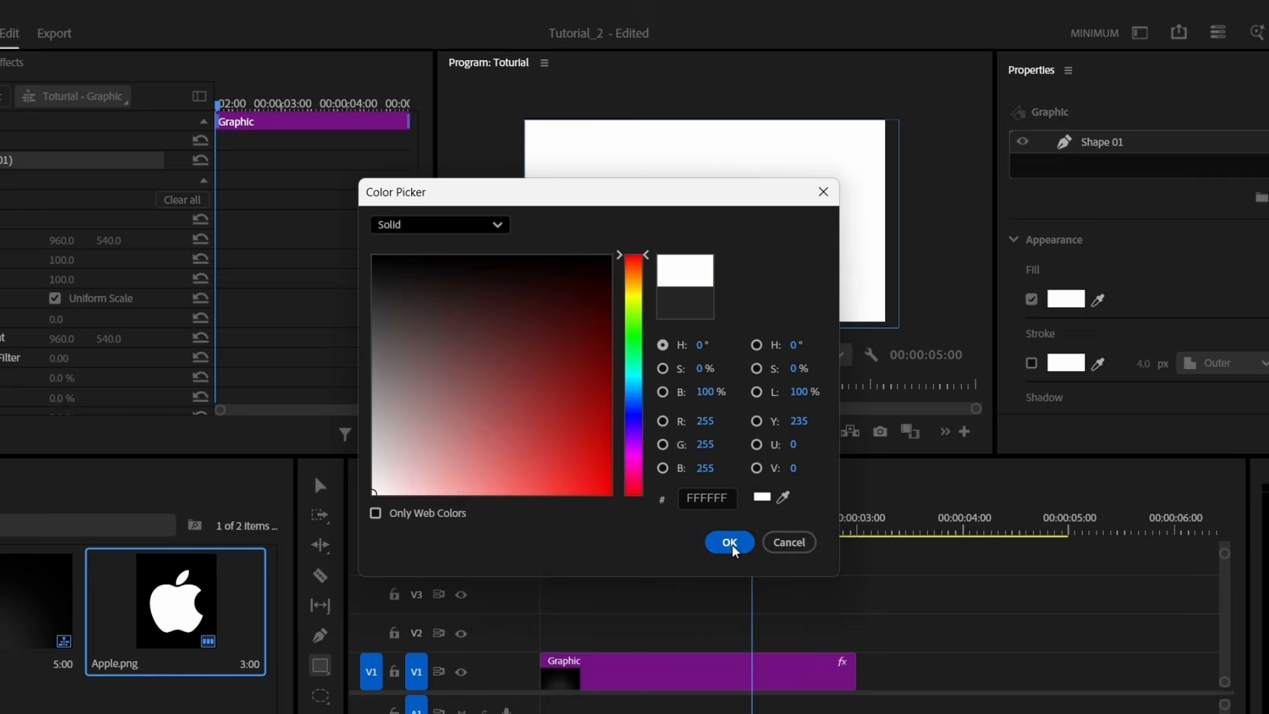
left_click(729, 543)
Restack the white Graphic clip and place a copy on V3 at 00:00:02:00
key("grave")
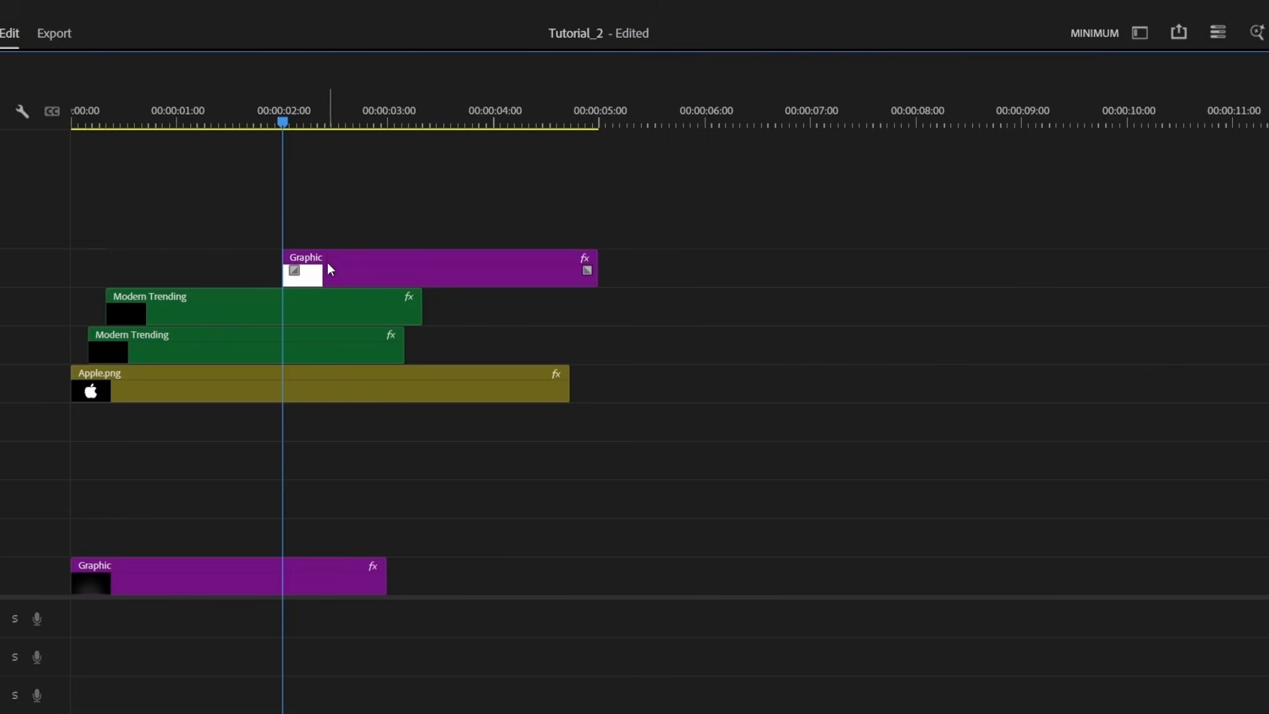
left_click_drag(351, 268, 412, 540)
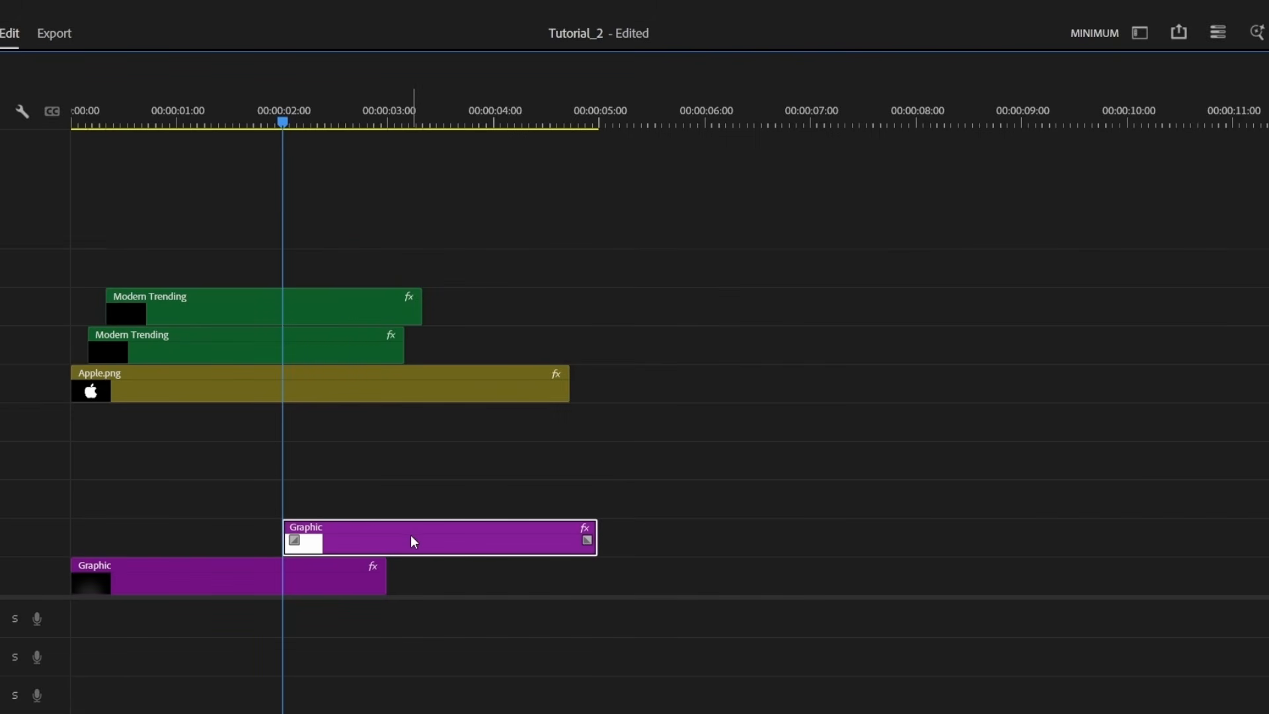
left_click_drag(302, 578, 306, 515)
left_click_drag(353, 476, 513, 485)
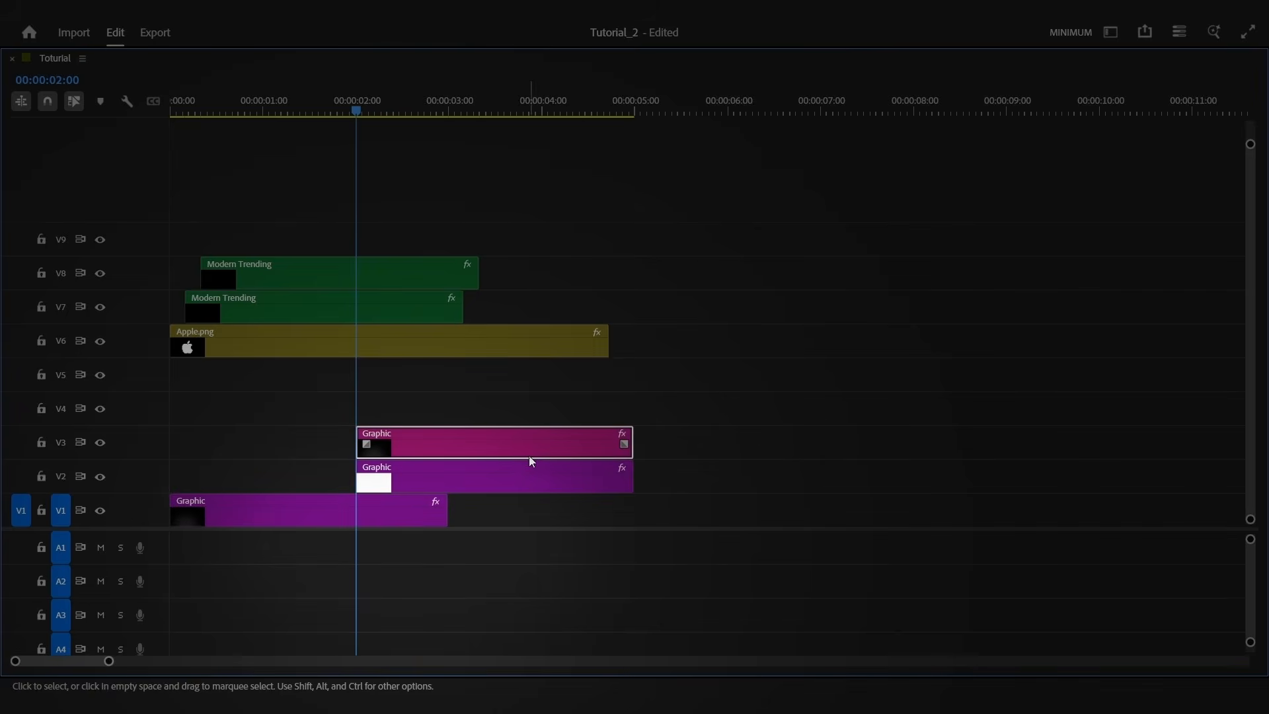
key("grave")
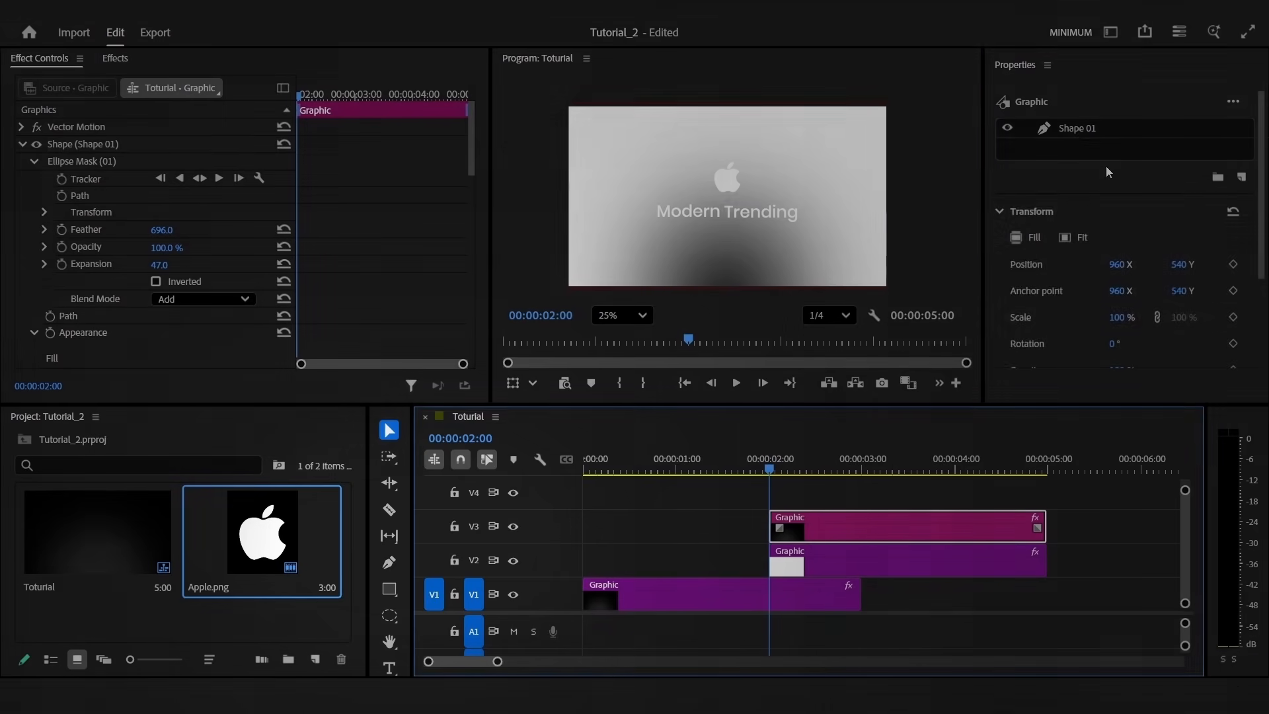
Give the Shape 01 fill a light-blue colour and copy the logo and text clips to lower tracks
left_click(1074, 129)
left_click(1048, 267)
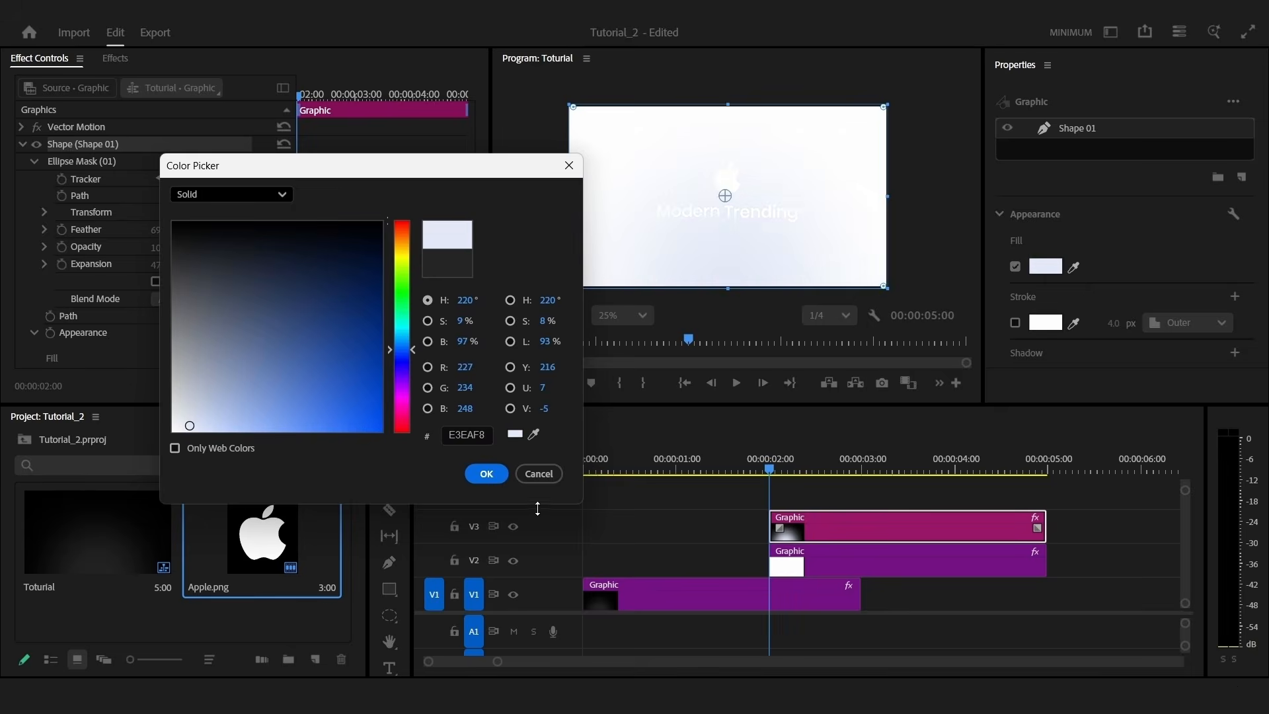
left_click(487, 473)
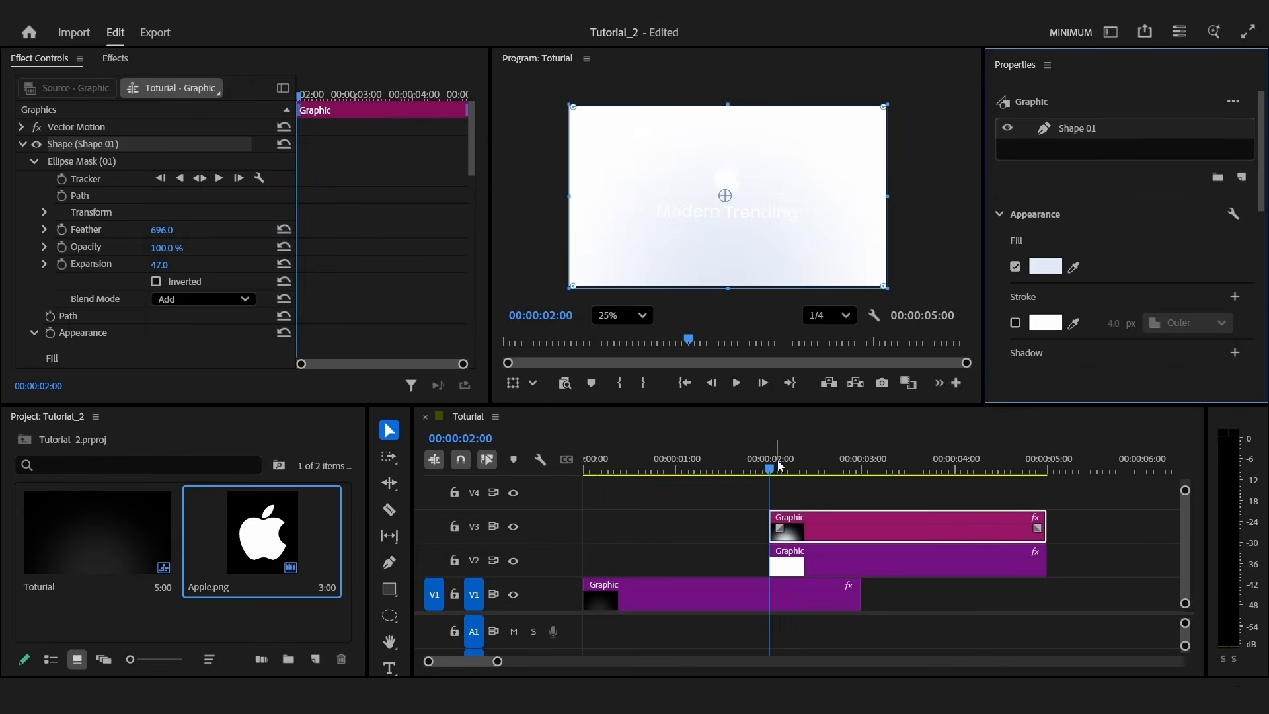
key("grave")
left_click_drag(665, 362, 618, 398)
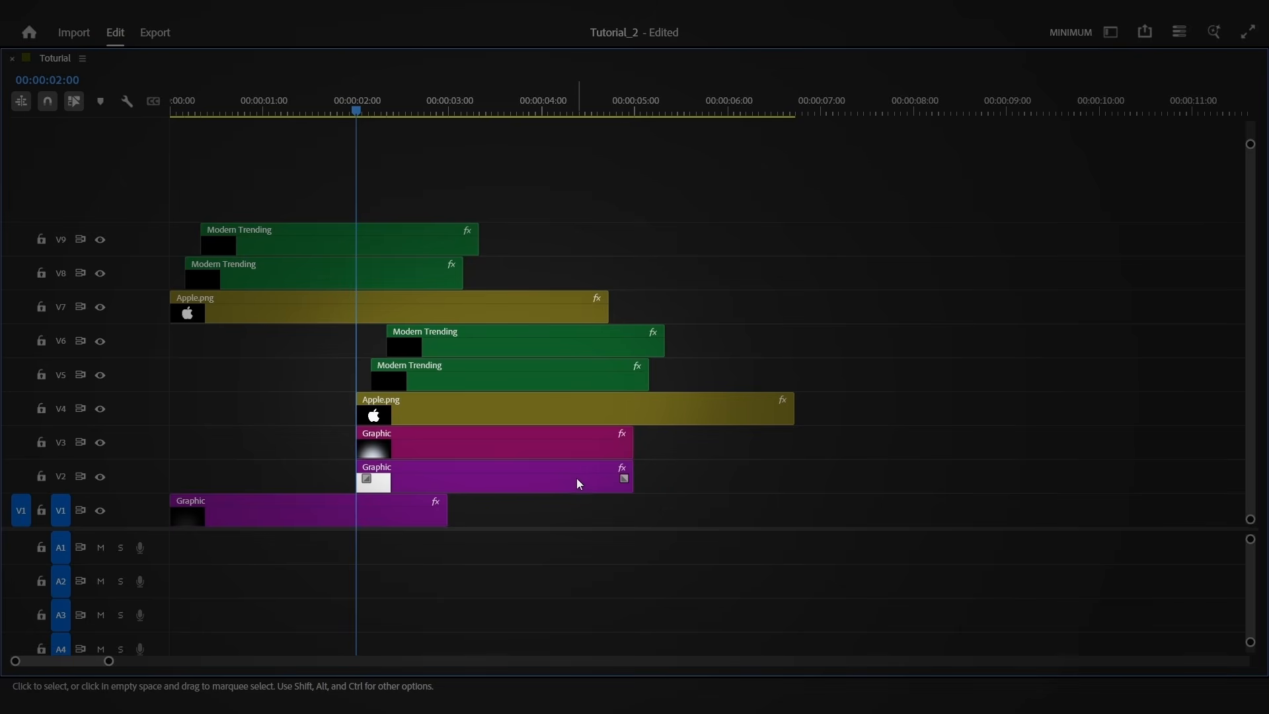
Lengthen the V2 white graphic and nest the selected clips as 'Reveal Text'
left_click(566, 482)
left_click_drag(636, 476, 584, 355)
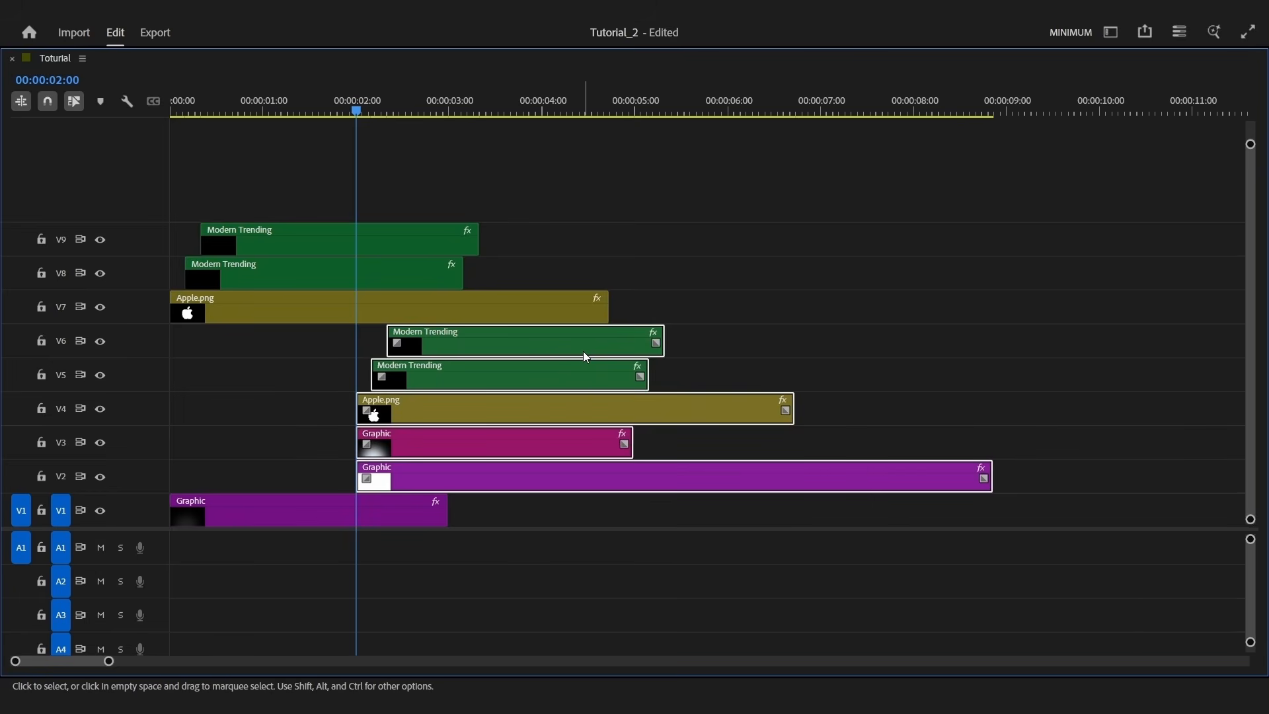
right_click(585, 357)
left_click(632, 383)
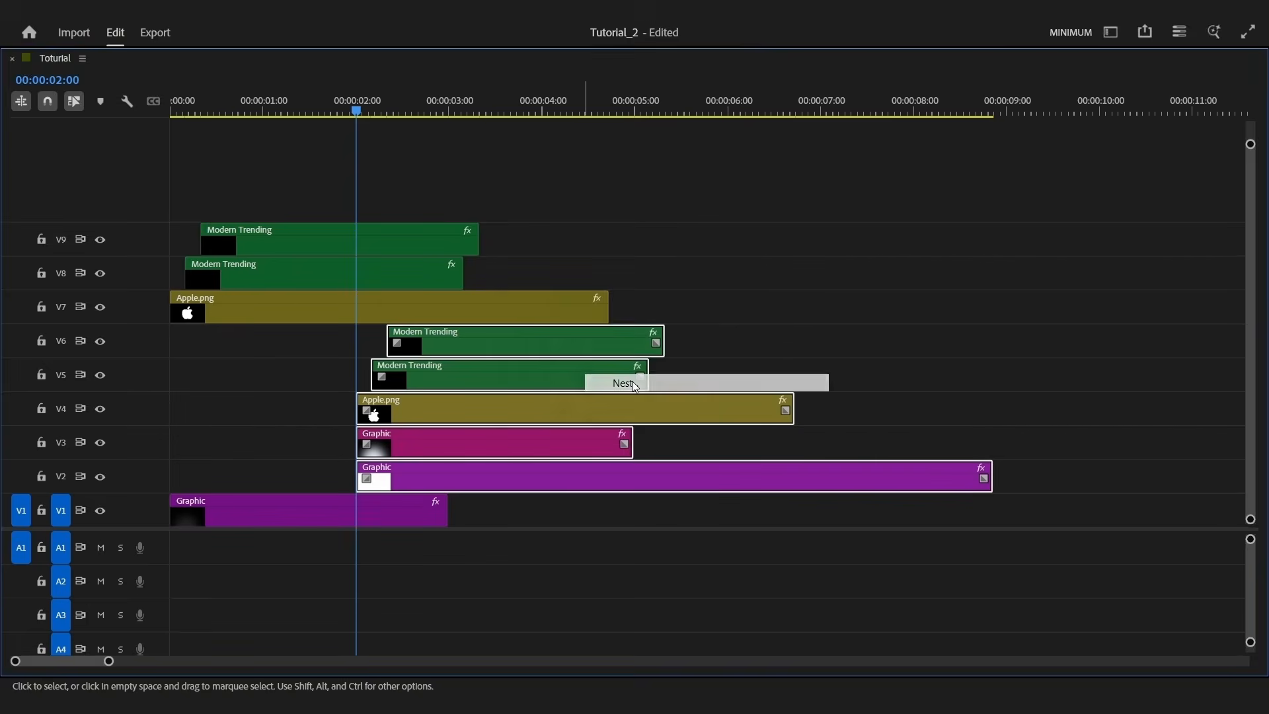
type("Reveal Tex")
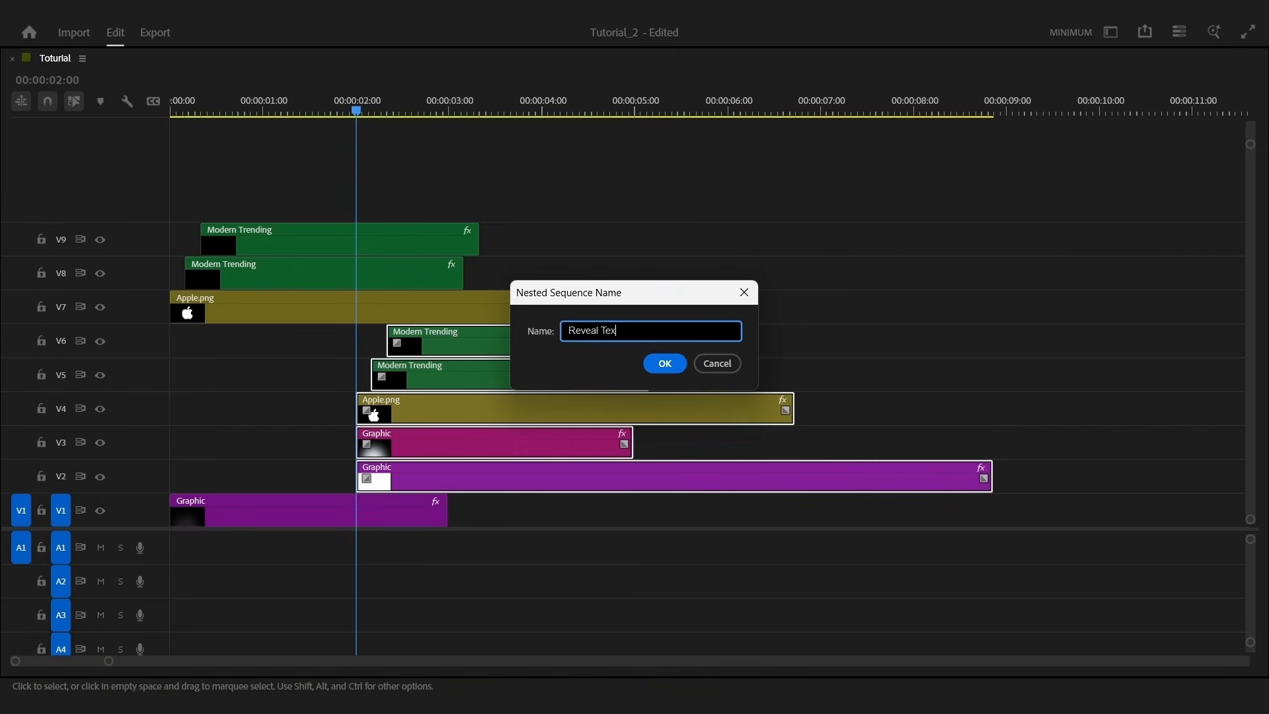
type("t")
key("Return")
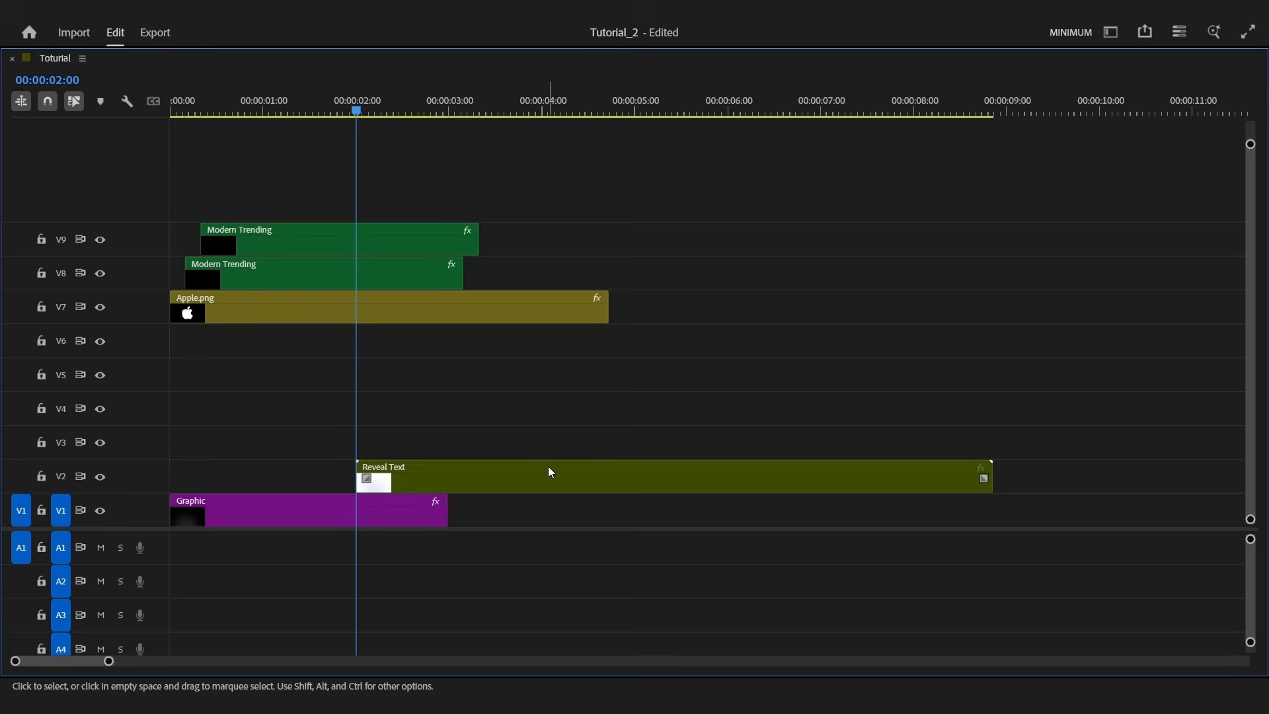
left_click(548, 466)
Move the logo and text clips from V7–V9 down to V3–V5
left_click_drag(641, 357, 410, 231)
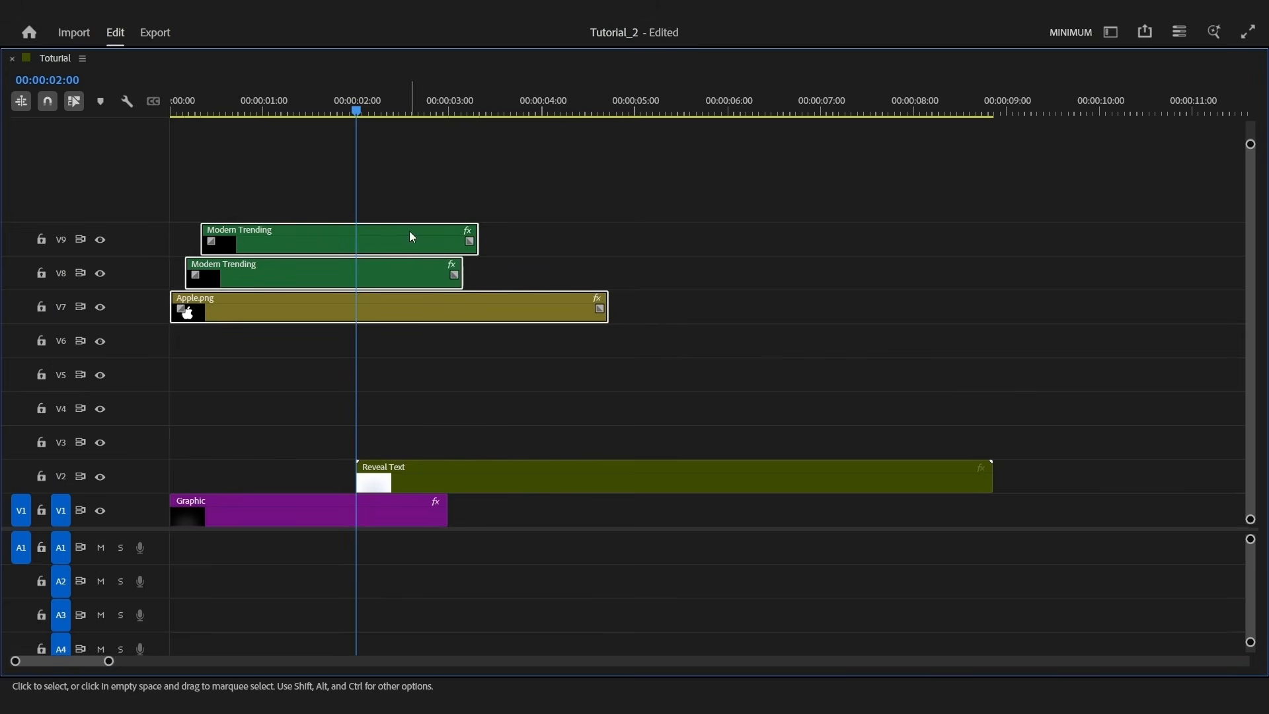
left_click_drag(380, 311, 374, 435)
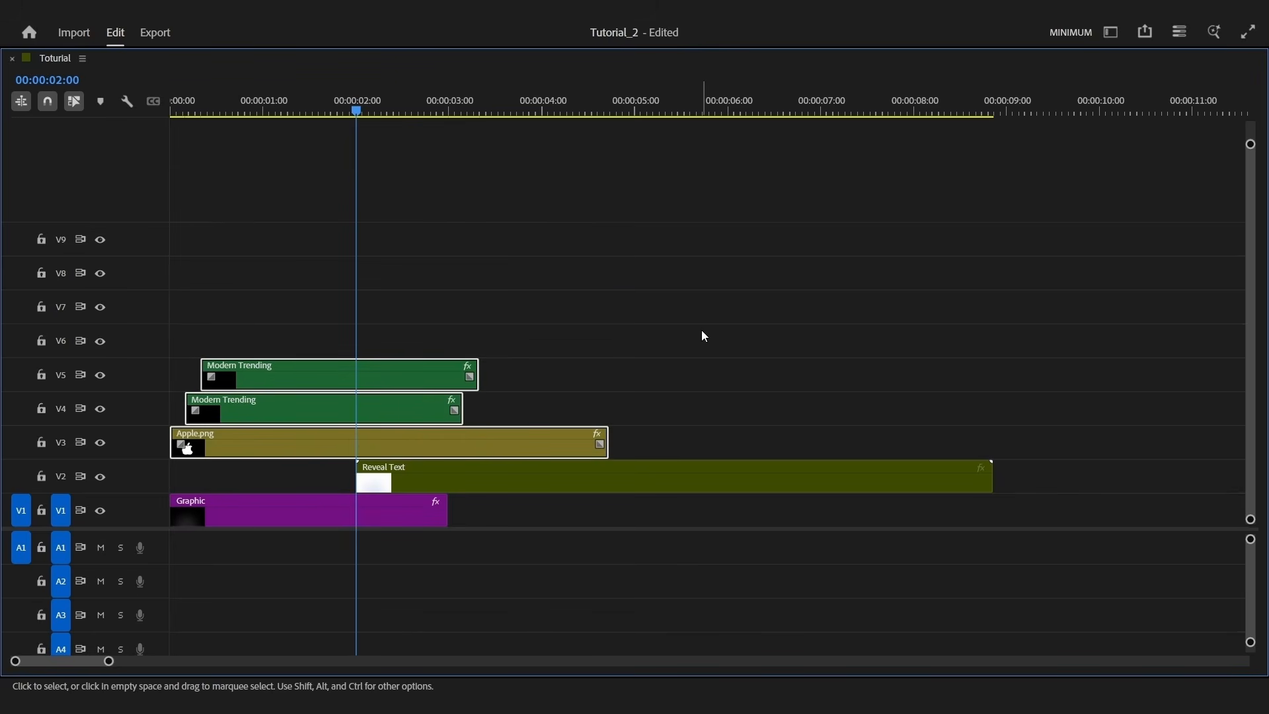
left_click(636, 492)
Apply the Track Matte Key effect to the Reveal Text clip
key("grave")
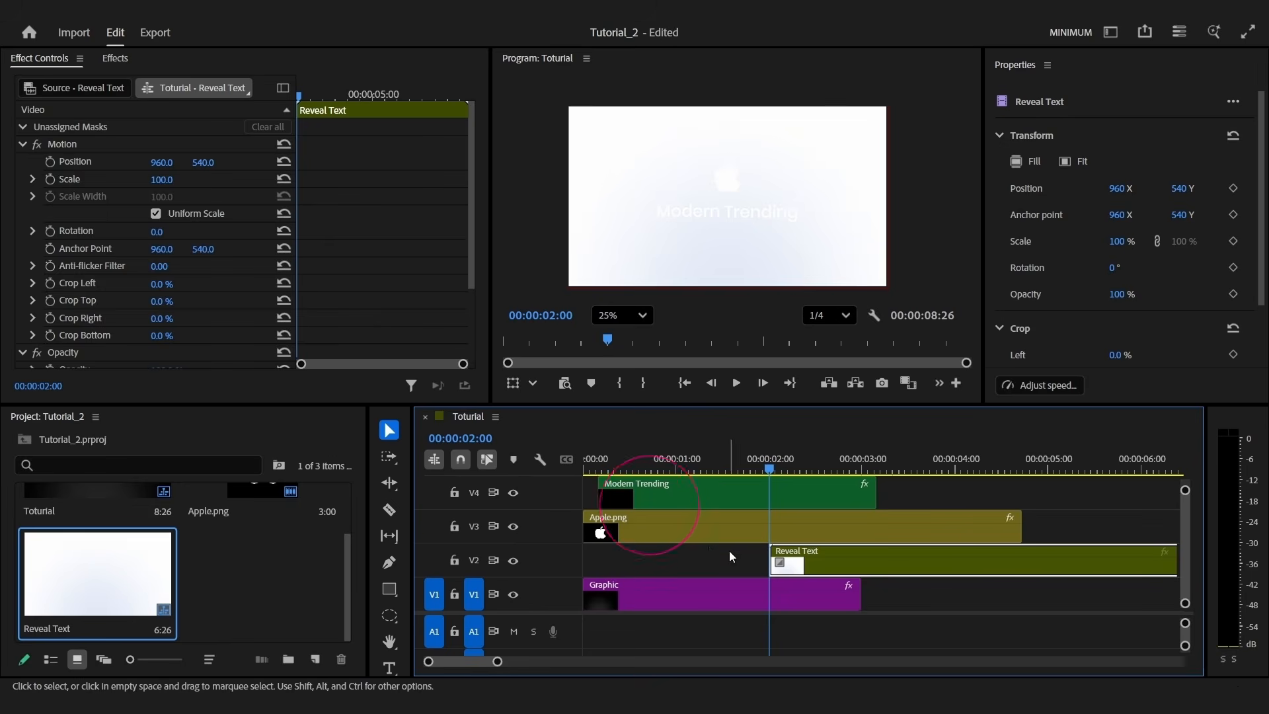
left_click(113, 63)
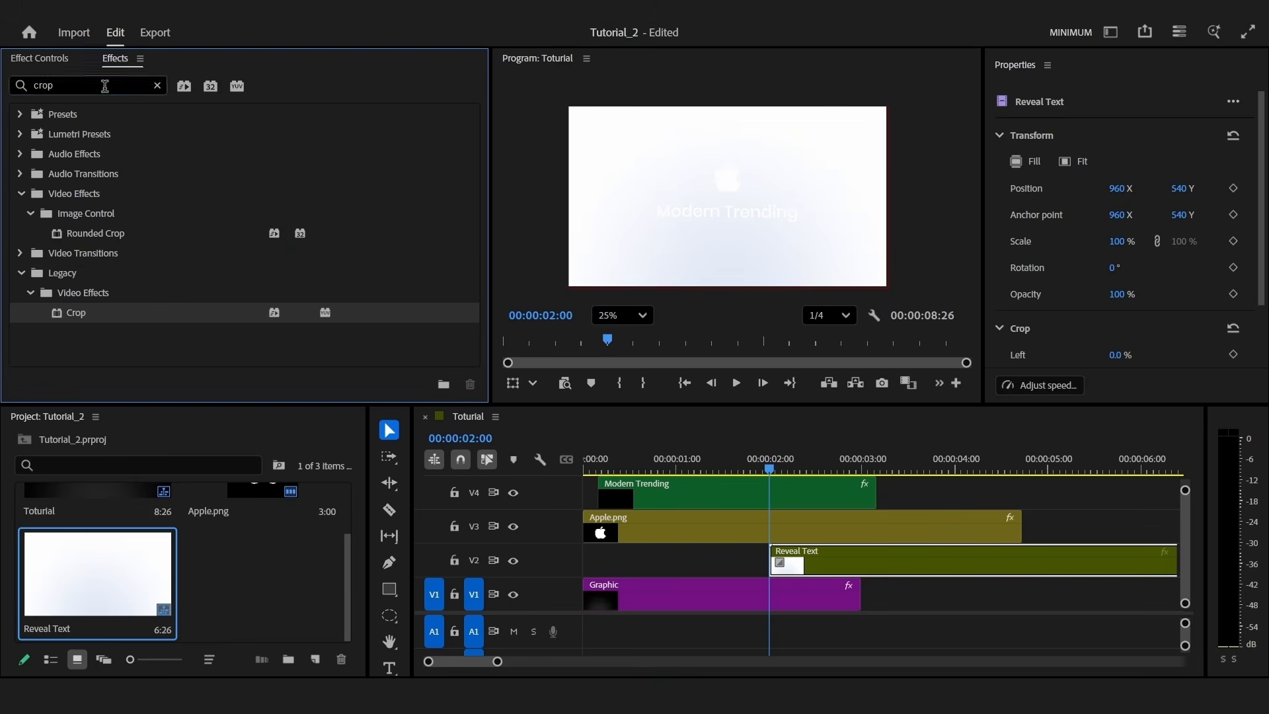
double_click(46, 85)
type("track")
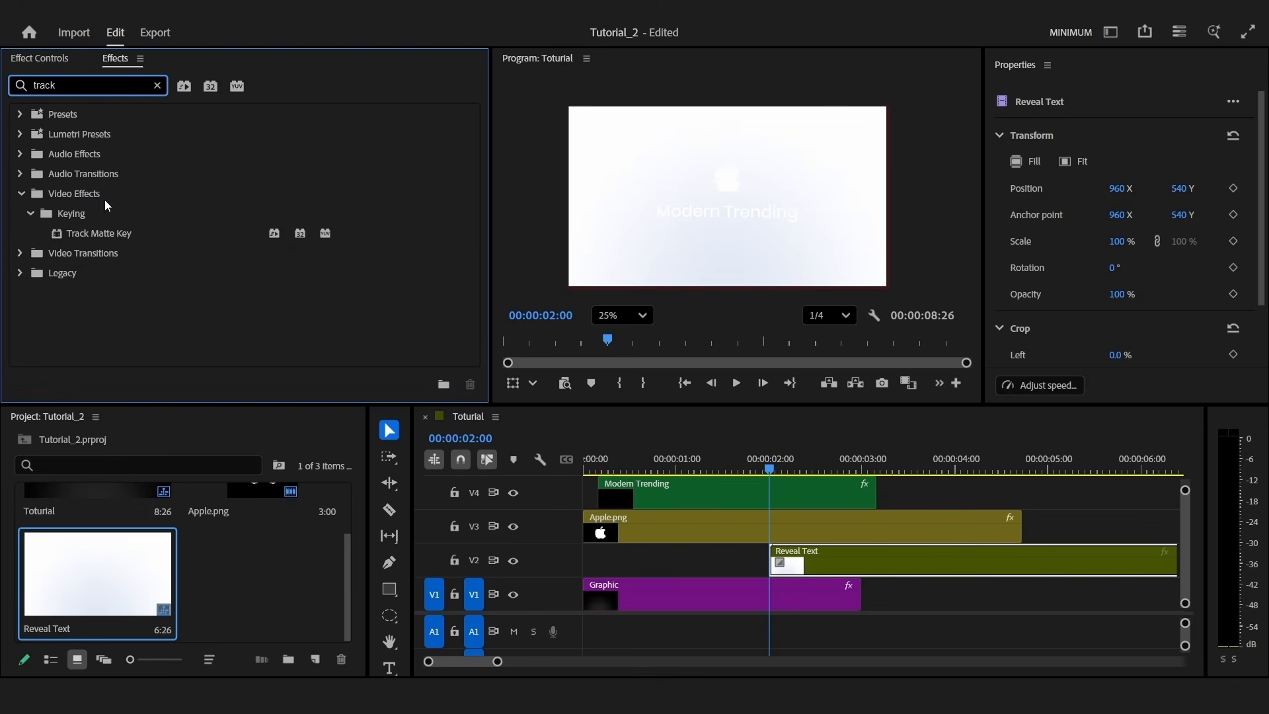
left_click(126, 236)
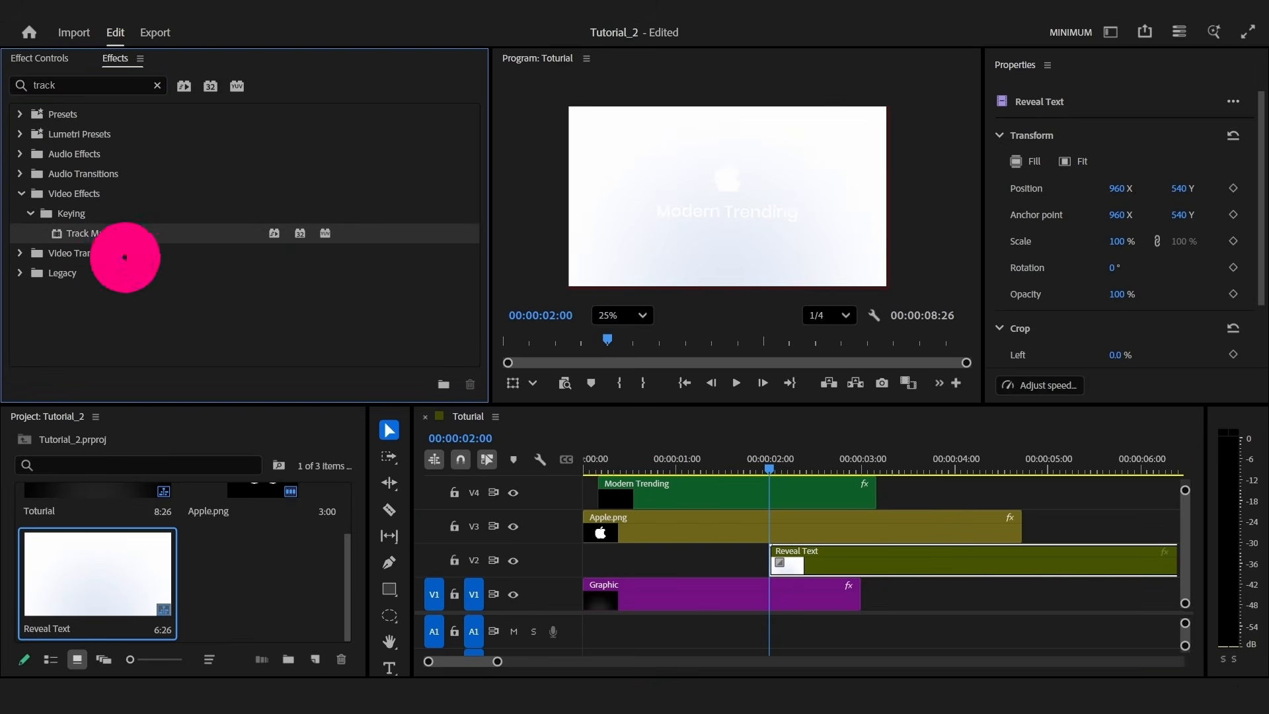
Set the Track Matte Key matte to Video 3 and scrub past 2 seconds to preview
left_click(53, 60)
scroll(159, 251, "down", 5)
left_click(109, 281)
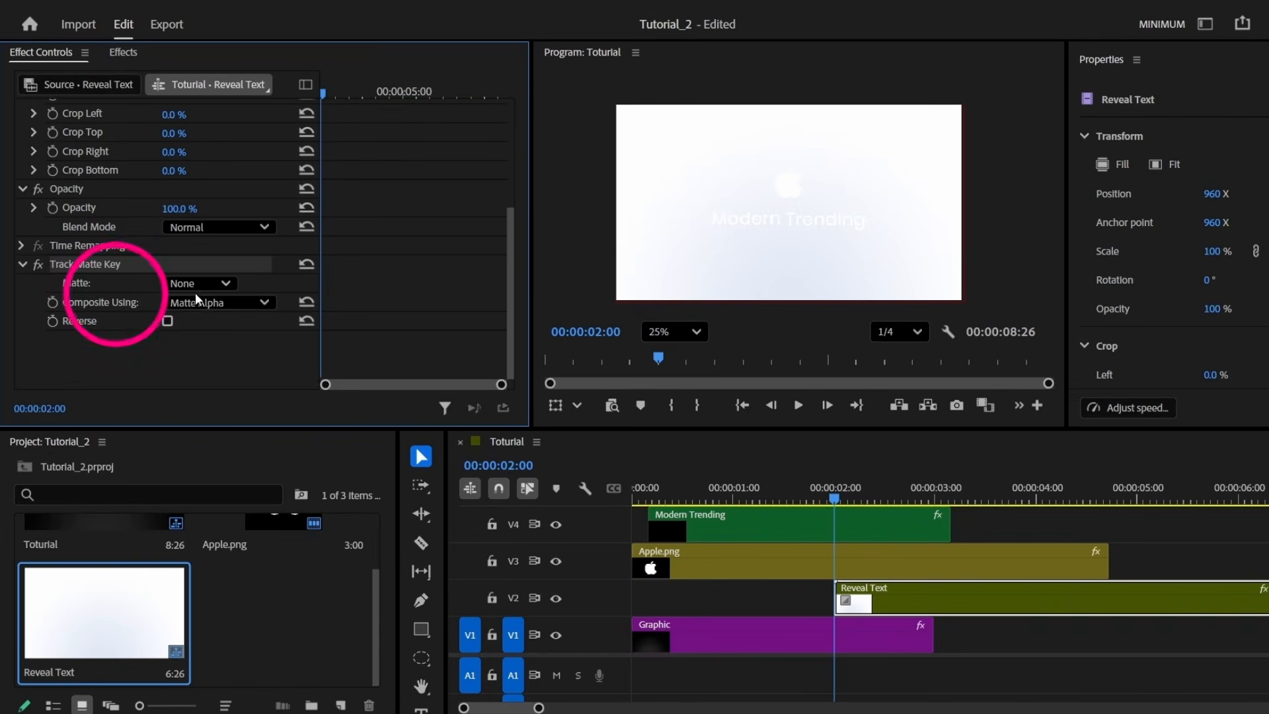
left_click(224, 284)
left_click(220, 467)
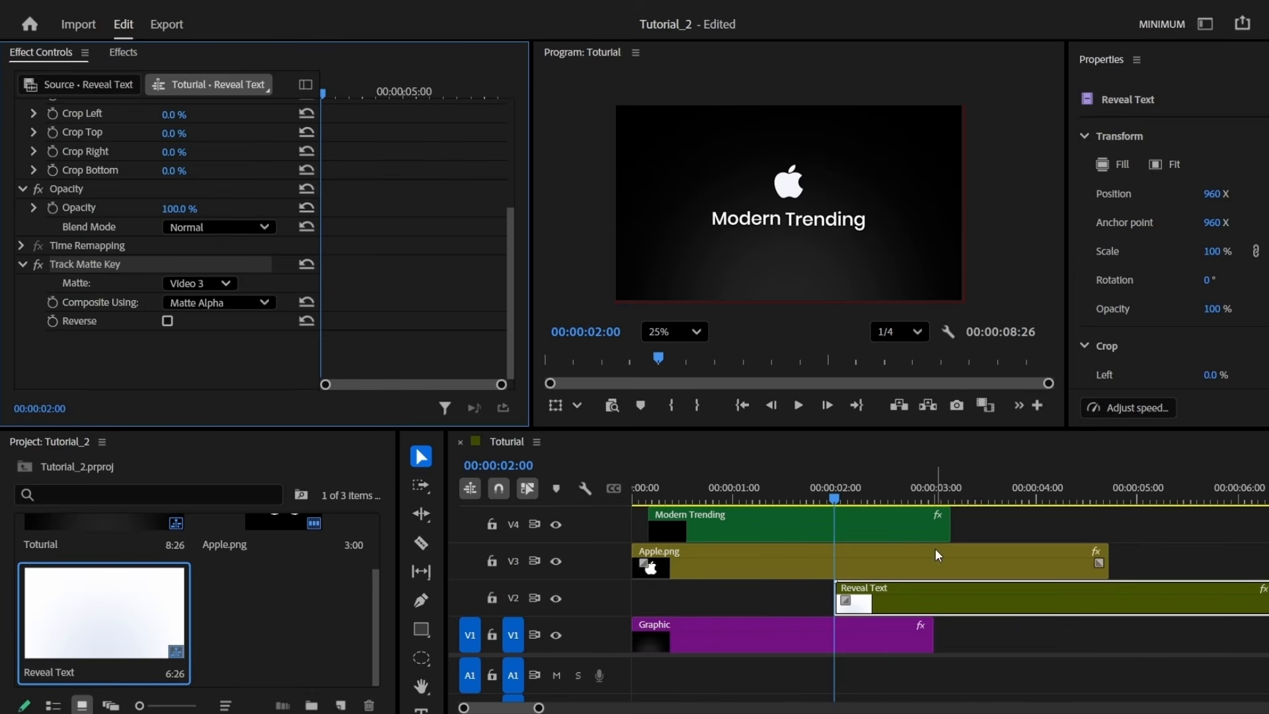
left_click(840, 489)
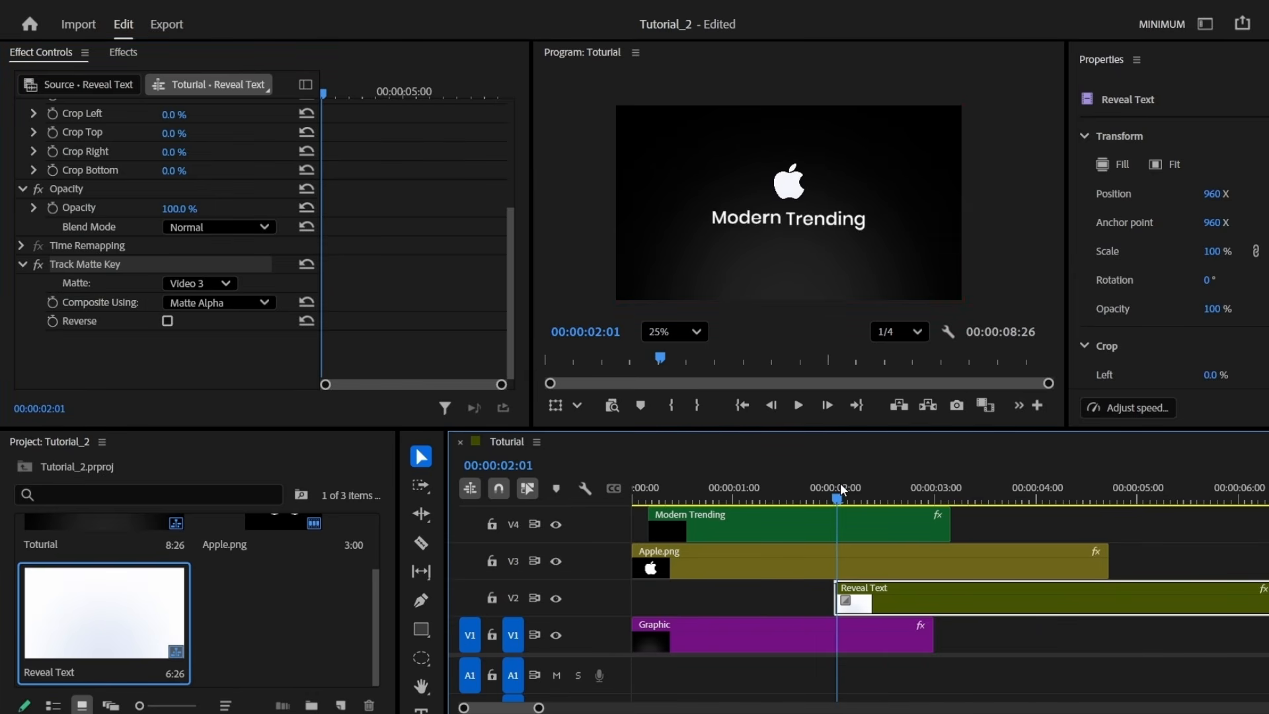
left_click_drag(839, 484, 920, 487)
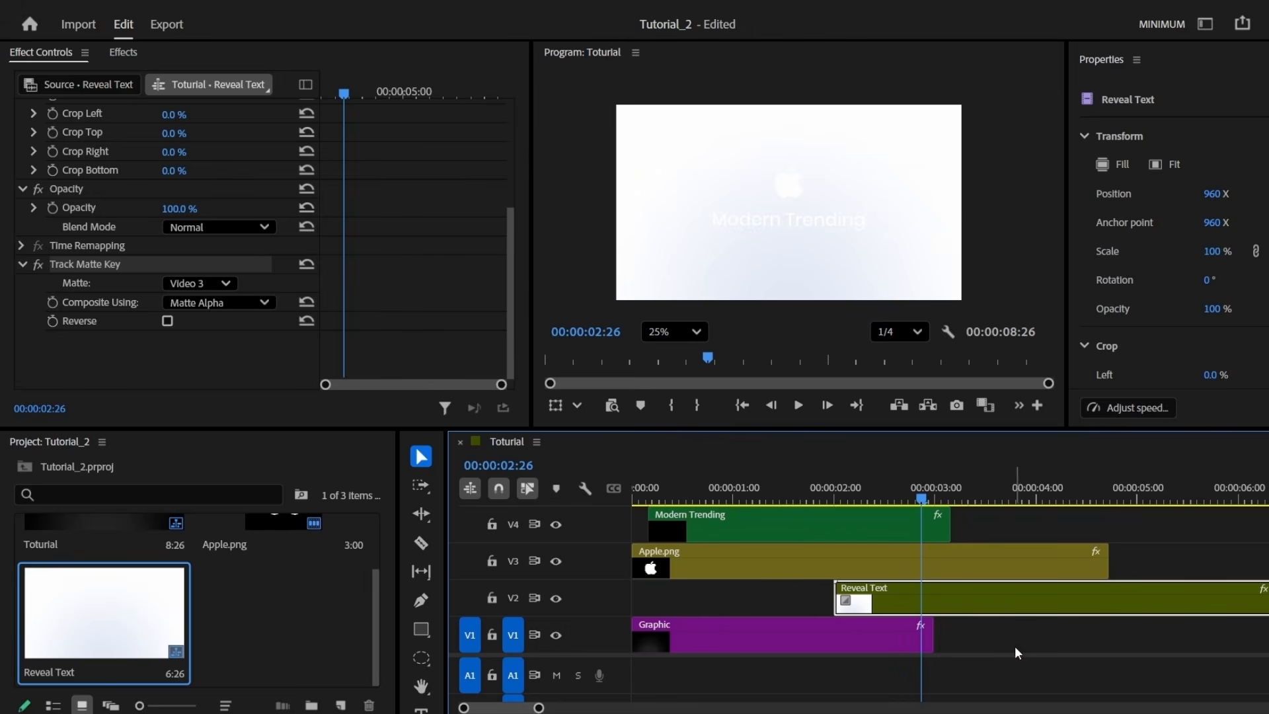
Inside Reveal Text, change the Modern Trending text fill to black (000000)
double_click(991, 605)
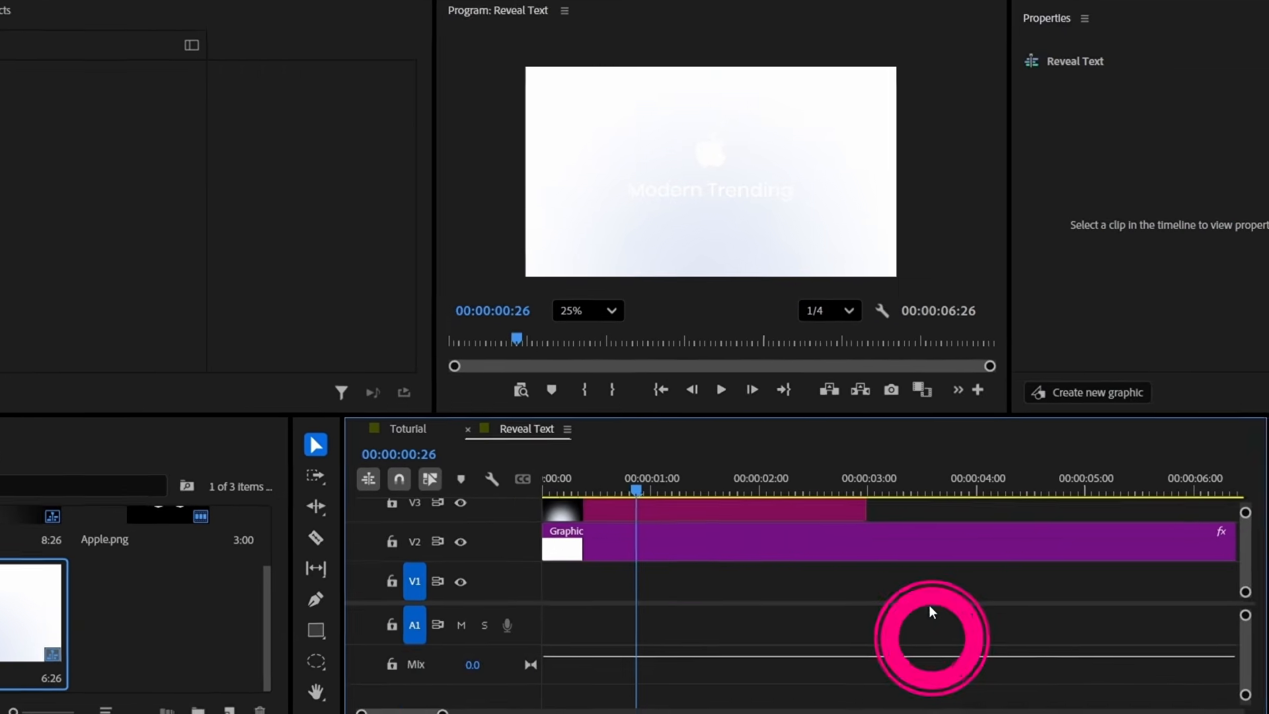
scroll(799, 588, "up", 3)
left_click(699, 544)
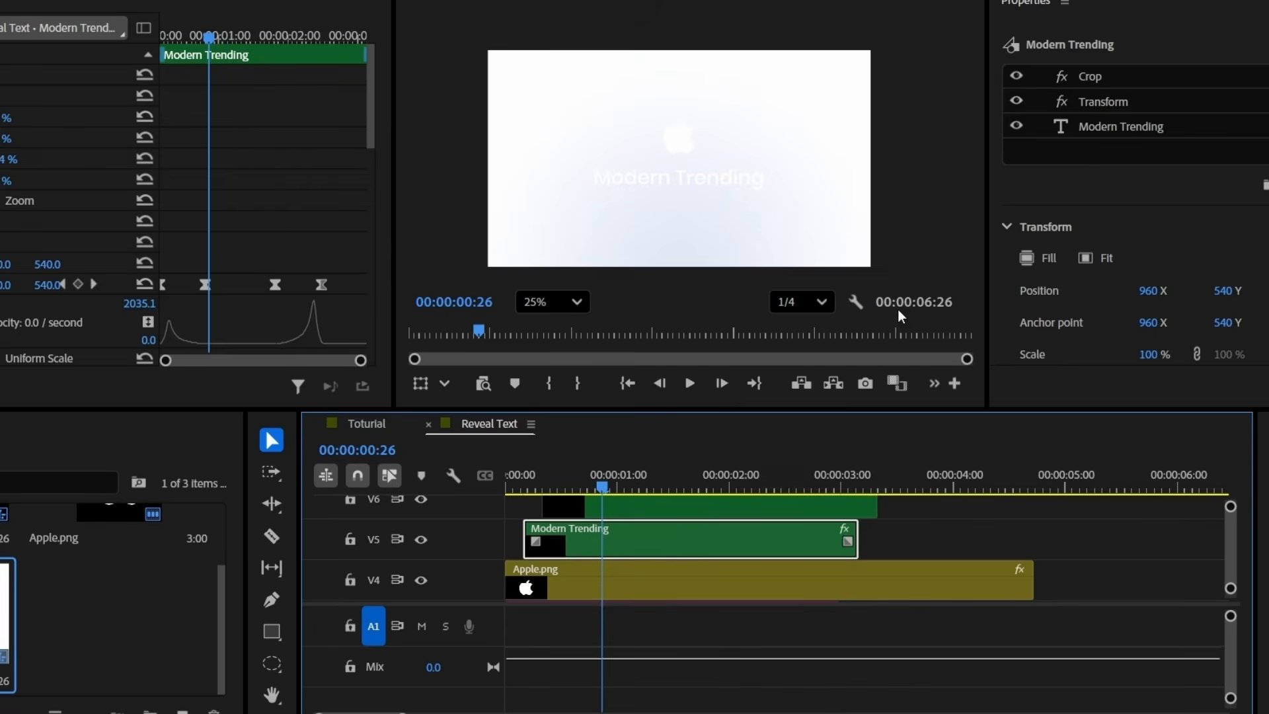
left_click(1128, 125)
scroll(1150, 318, "down", 5)
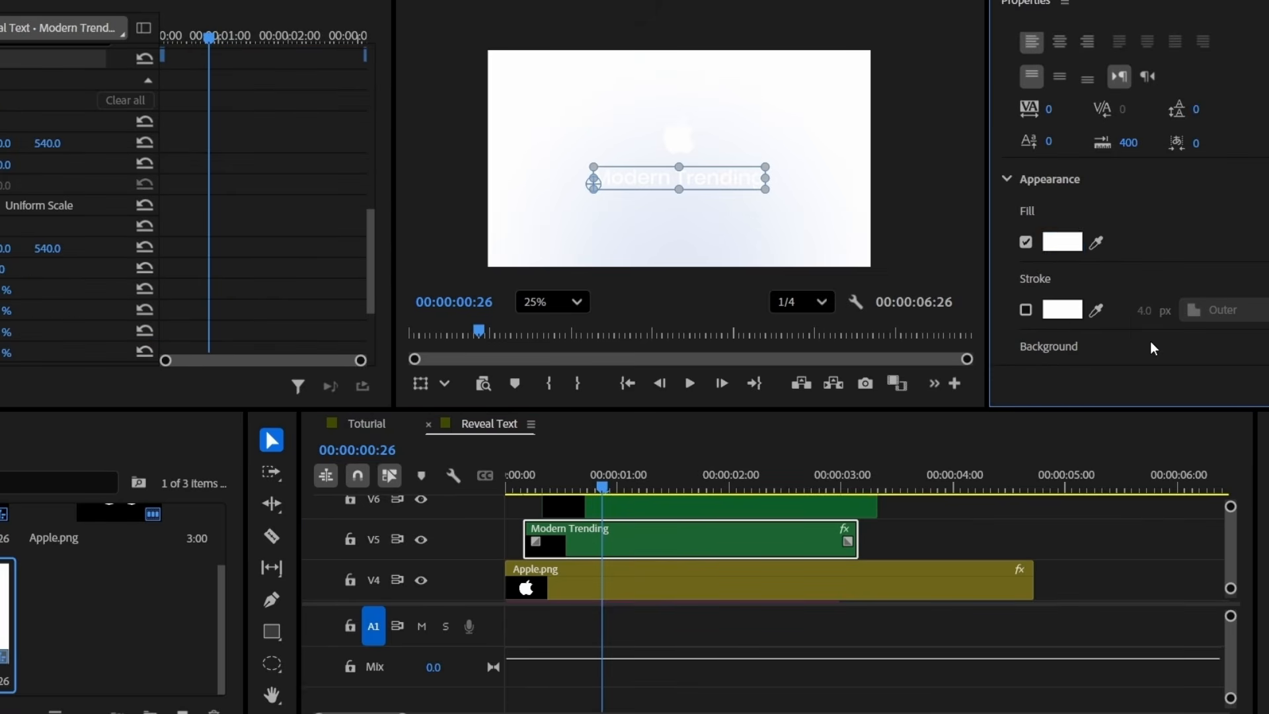
left_click(1067, 243)
left_click_drag(49, 211, 0, 158)
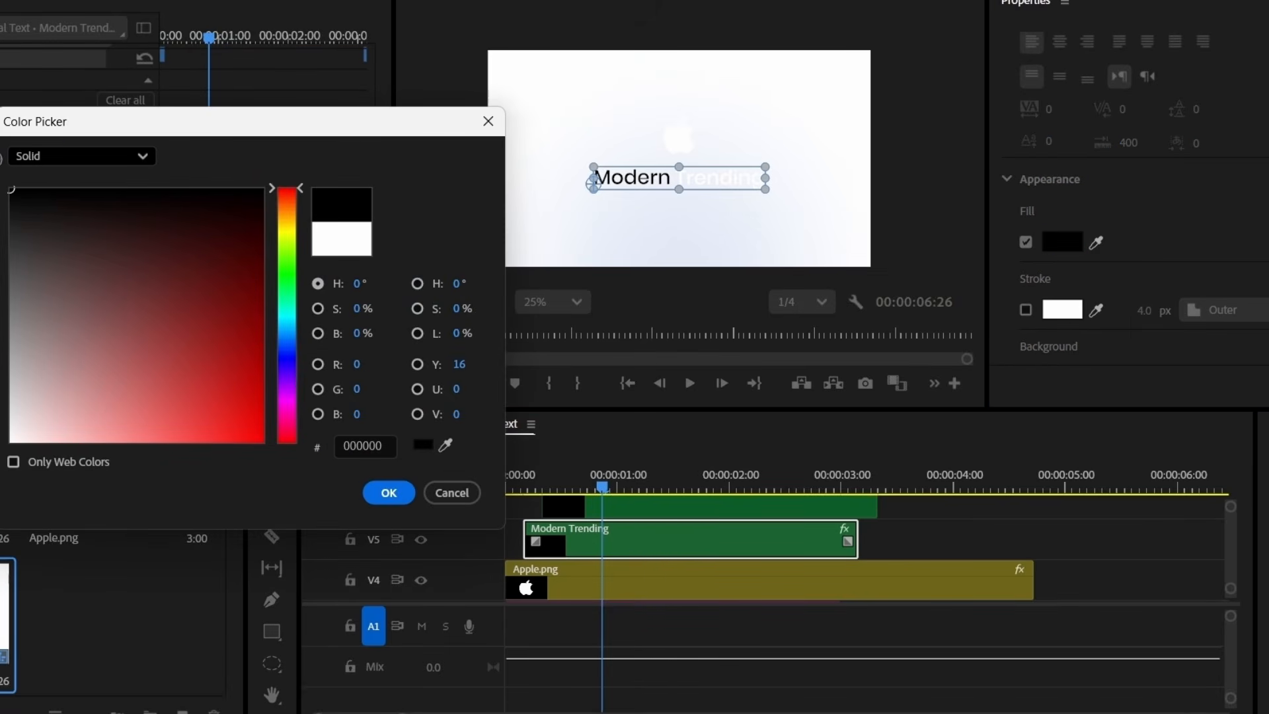
left_click(388, 493)
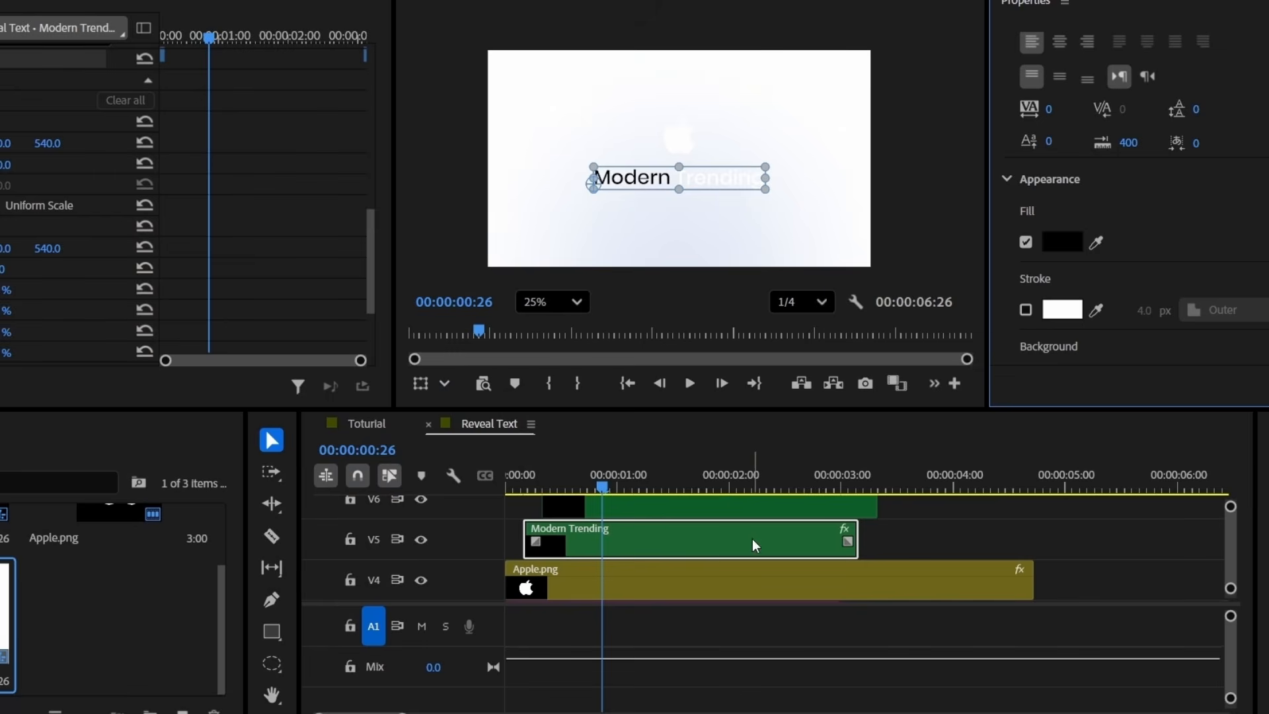
Select the Apple.png logo clip and its Scale keyframes
left_click(732, 506)
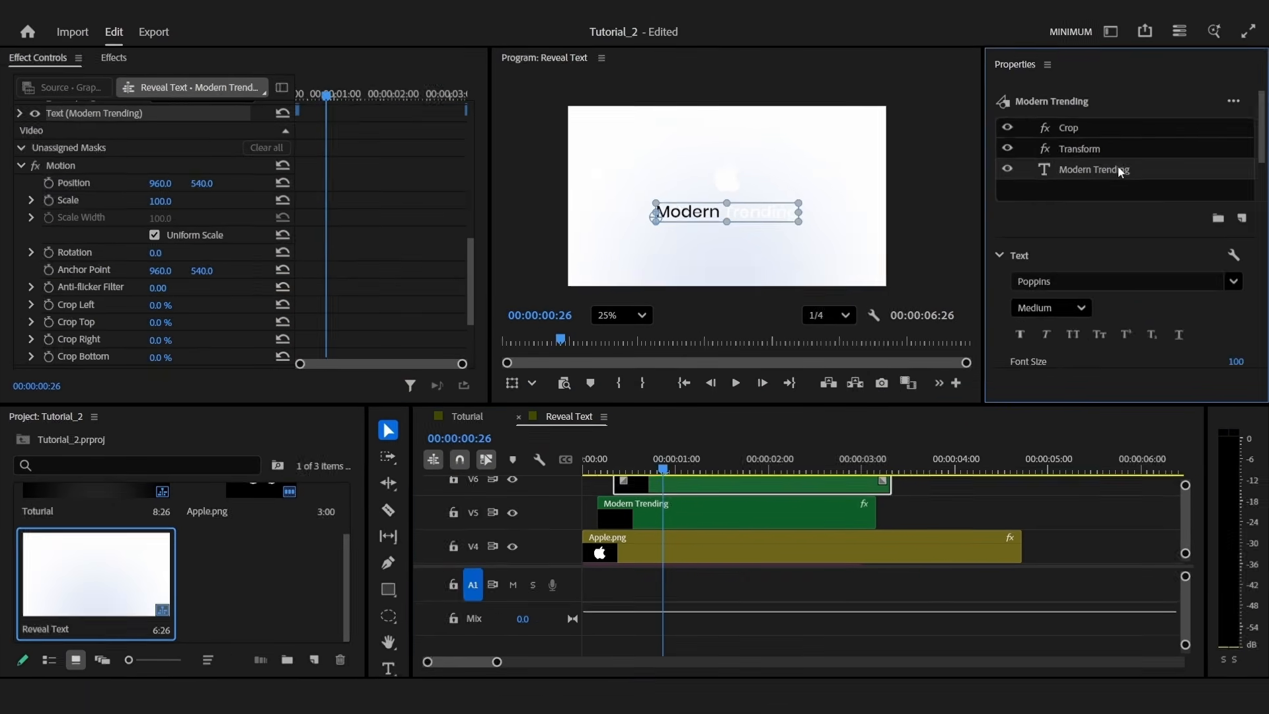
left_click(787, 553)
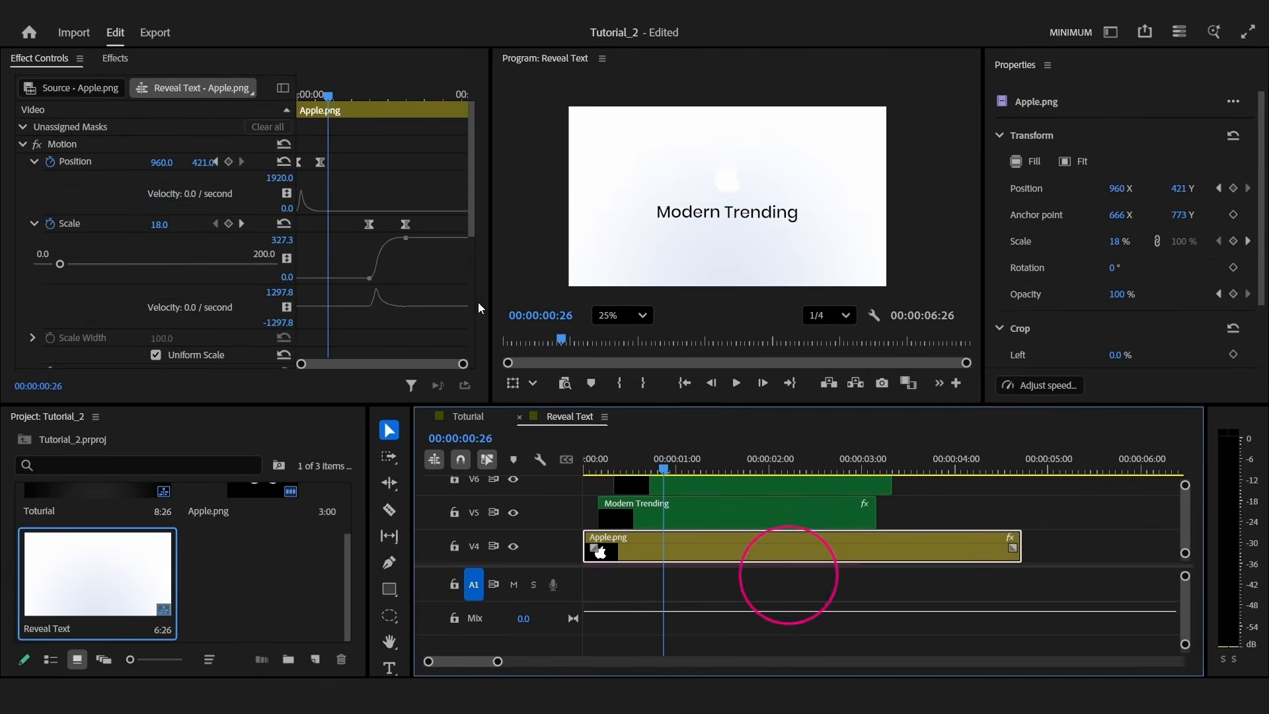
left_click(69, 228)
Delete the logo's Scale keyframes and apply the Invert effect to turn it black
left_click(51, 224)
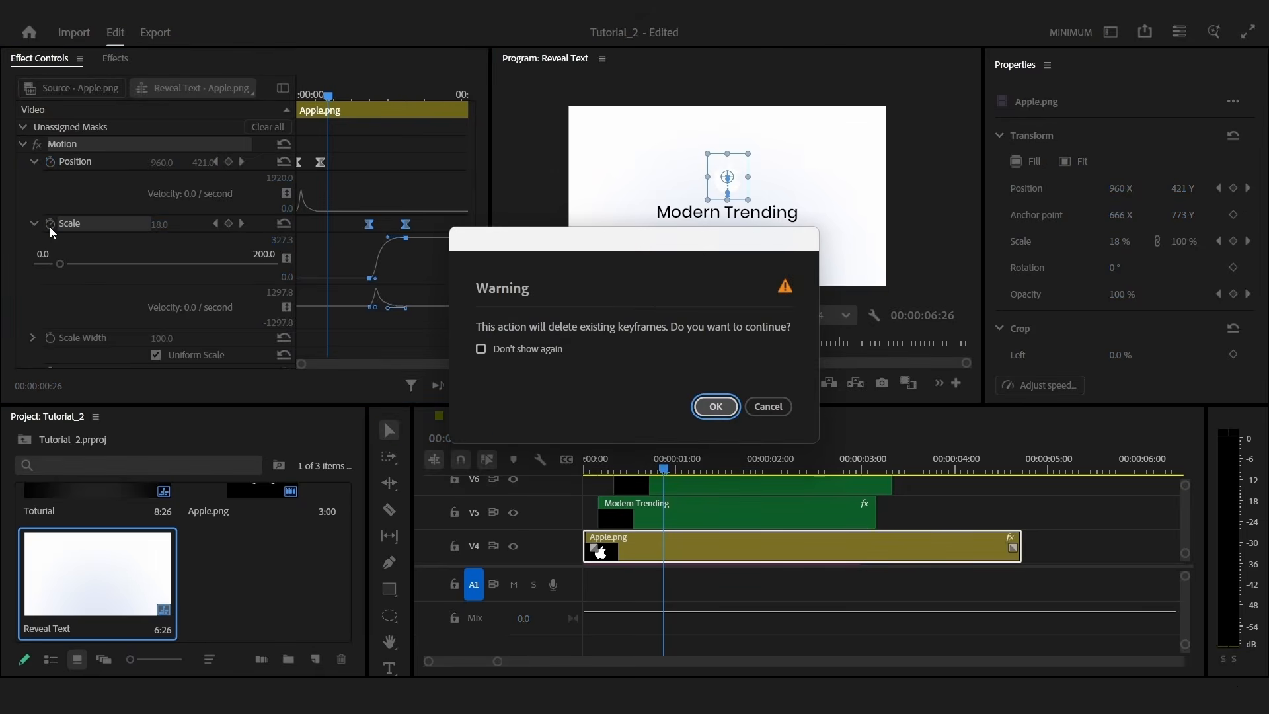
key("Return")
left_click(117, 60)
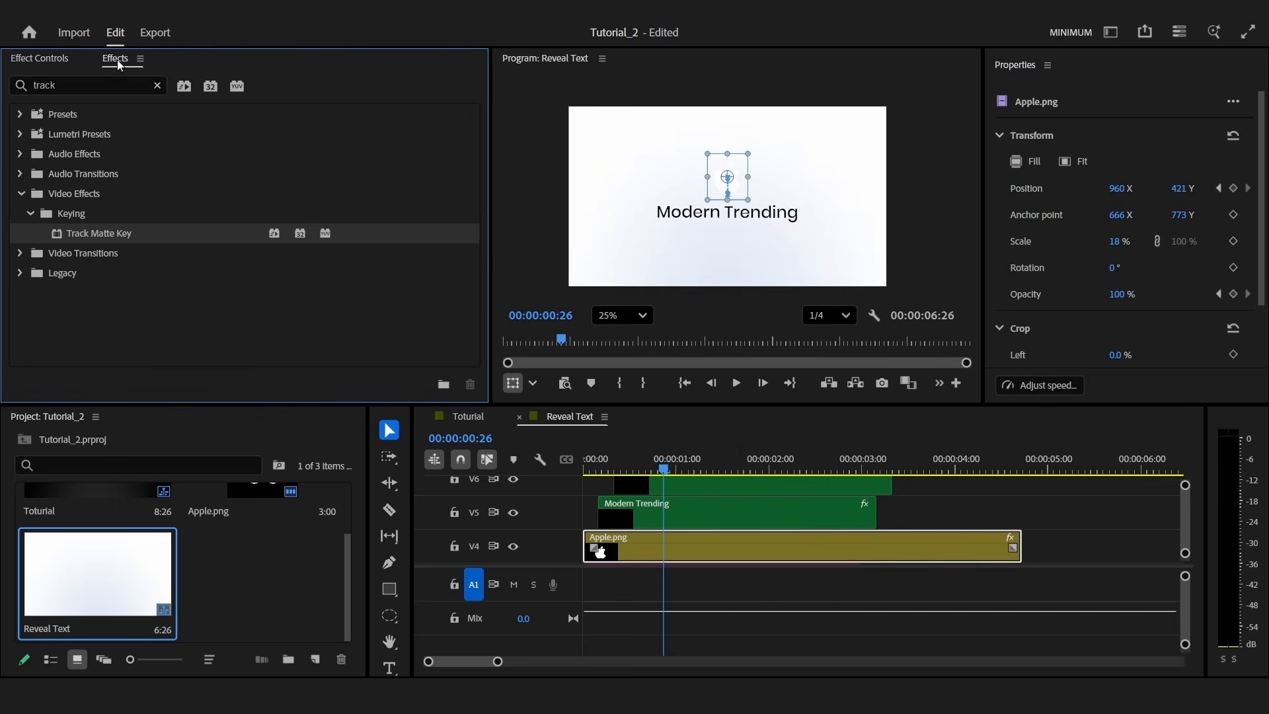
double_click(96, 86)
type("invert")
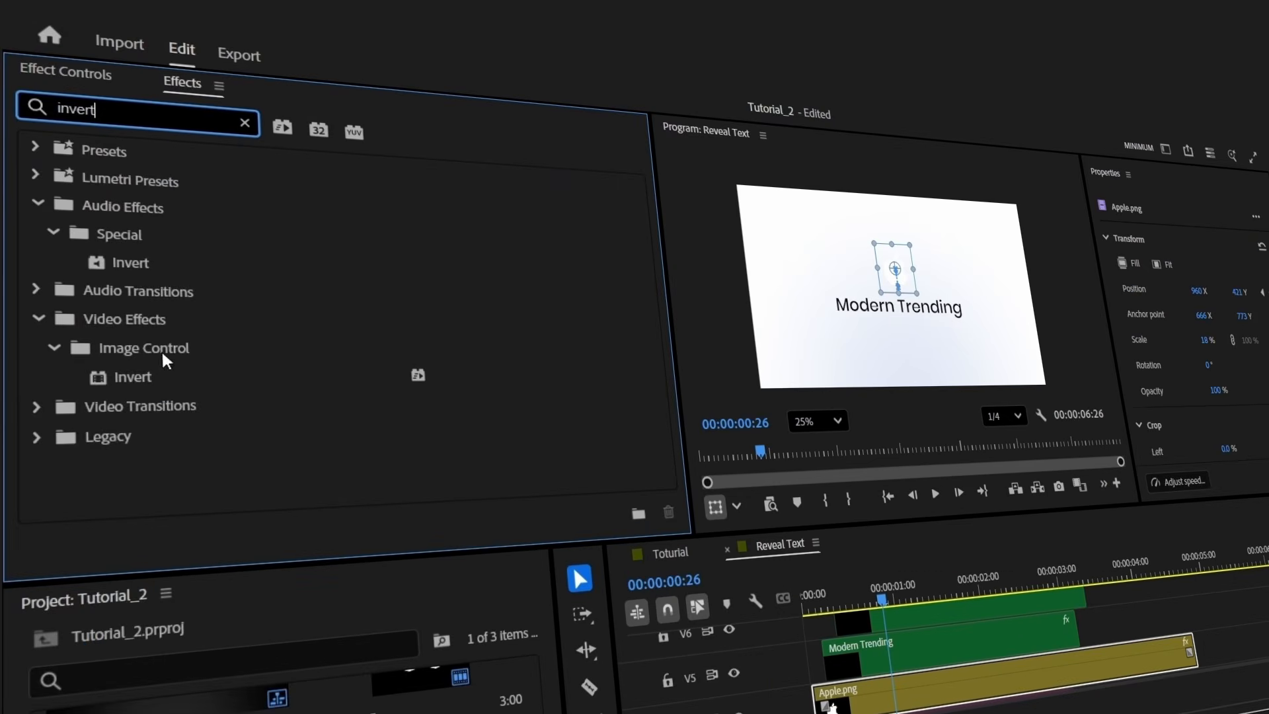
left_click(149, 373)
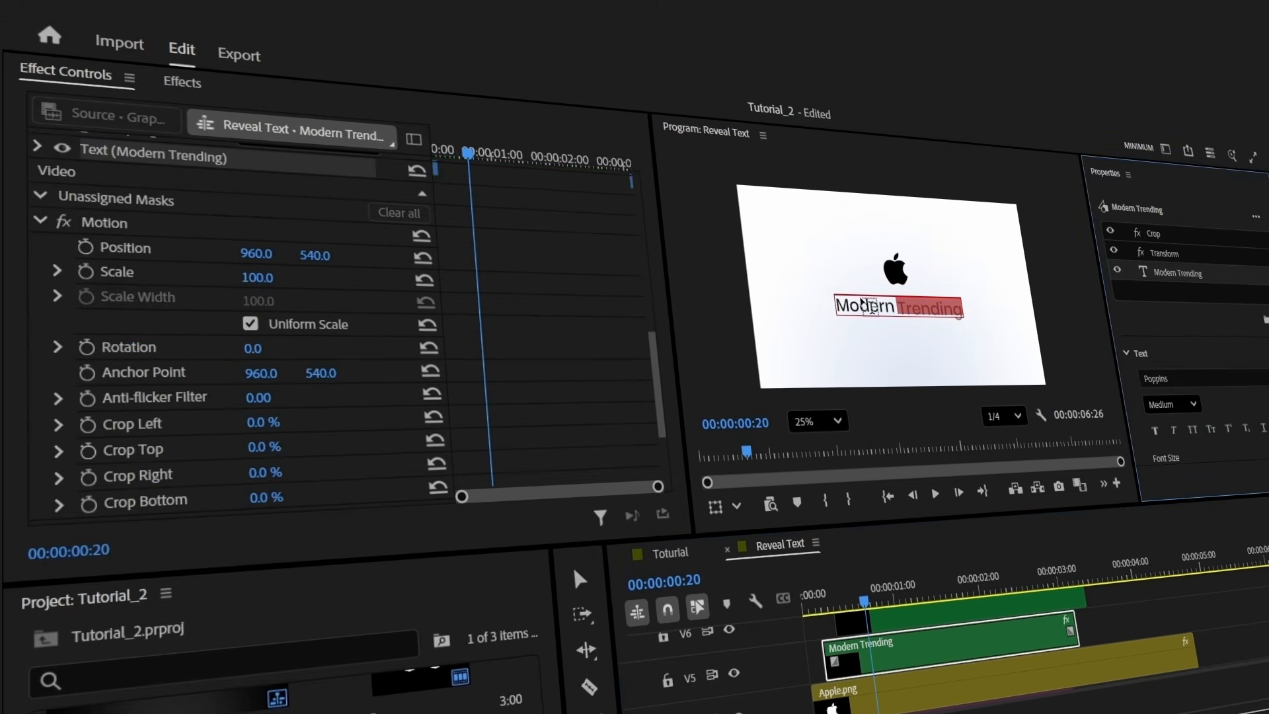
Retype the title as 'Apple Style' and centre-align it
double_click(864, 303)
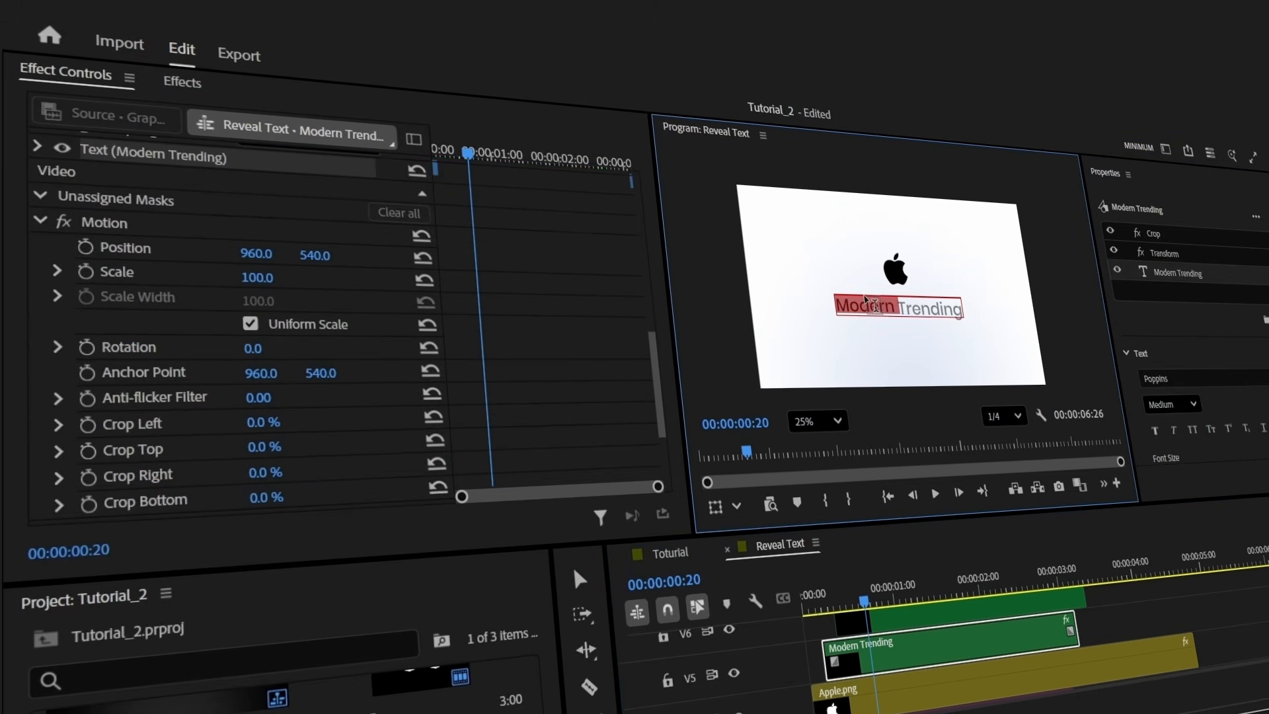
type("Apple Style")
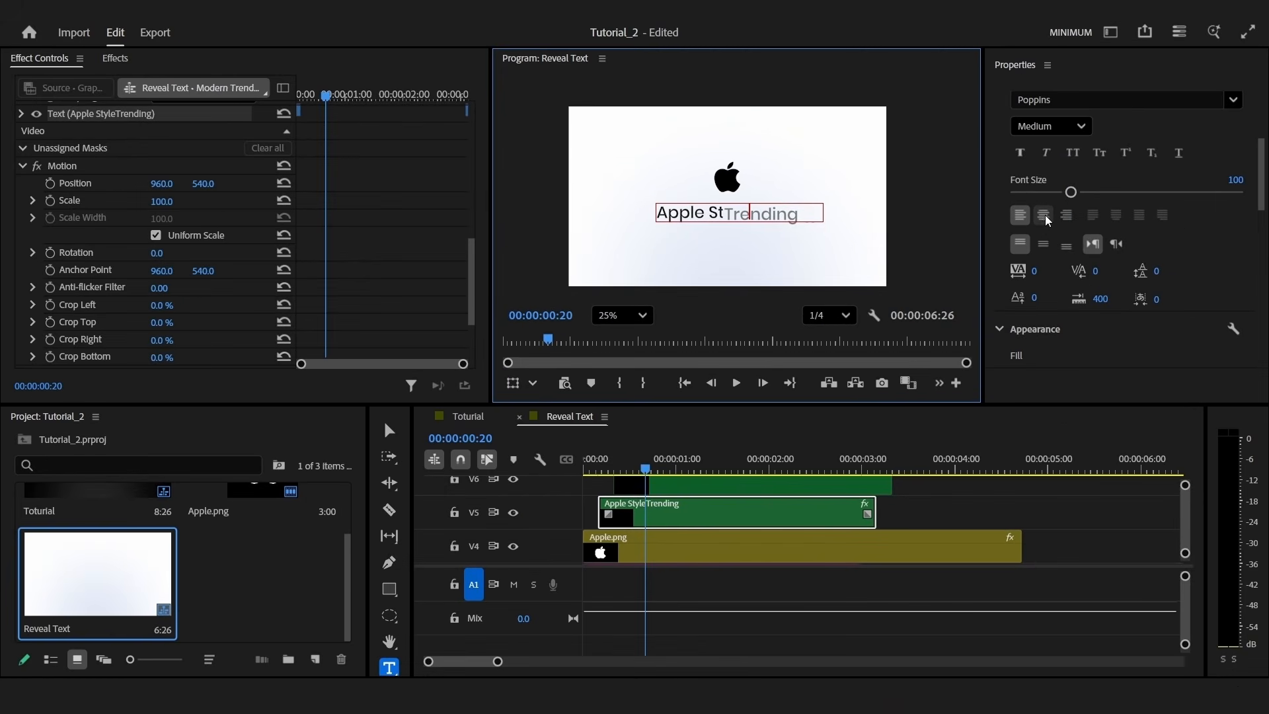
left_click(1045, 218)
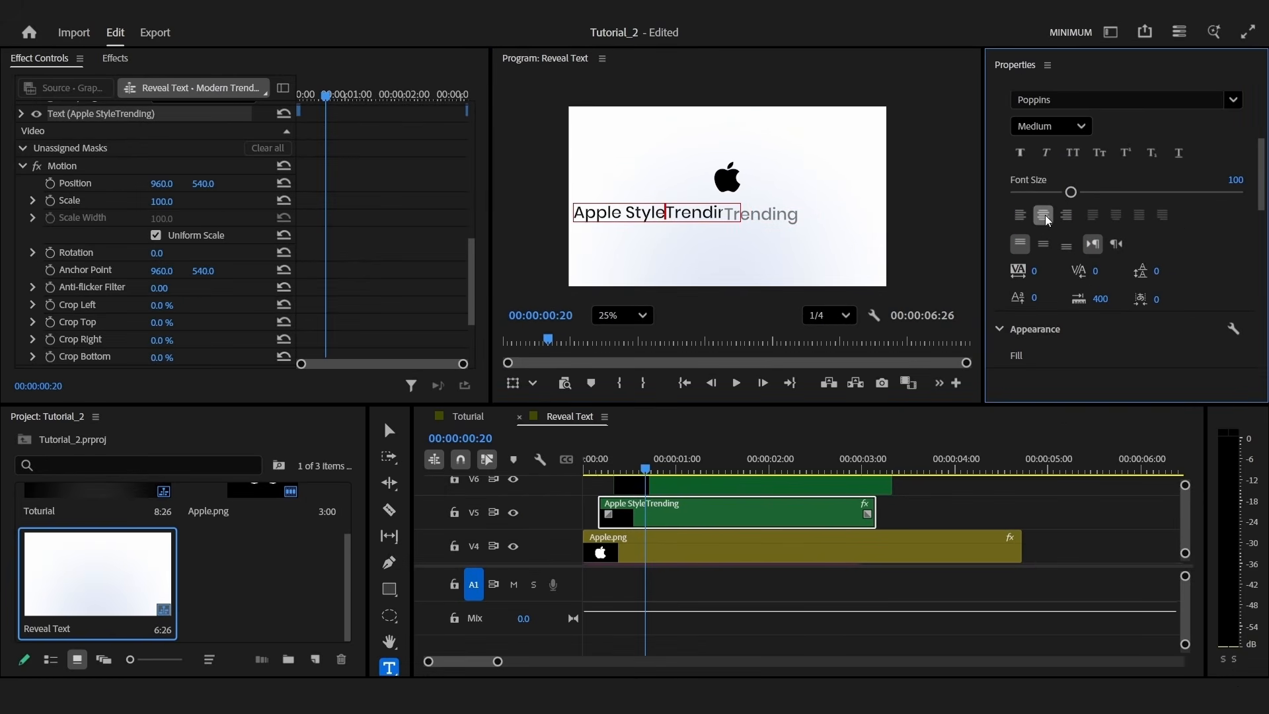
scroll(1203, 257, "down", 5)
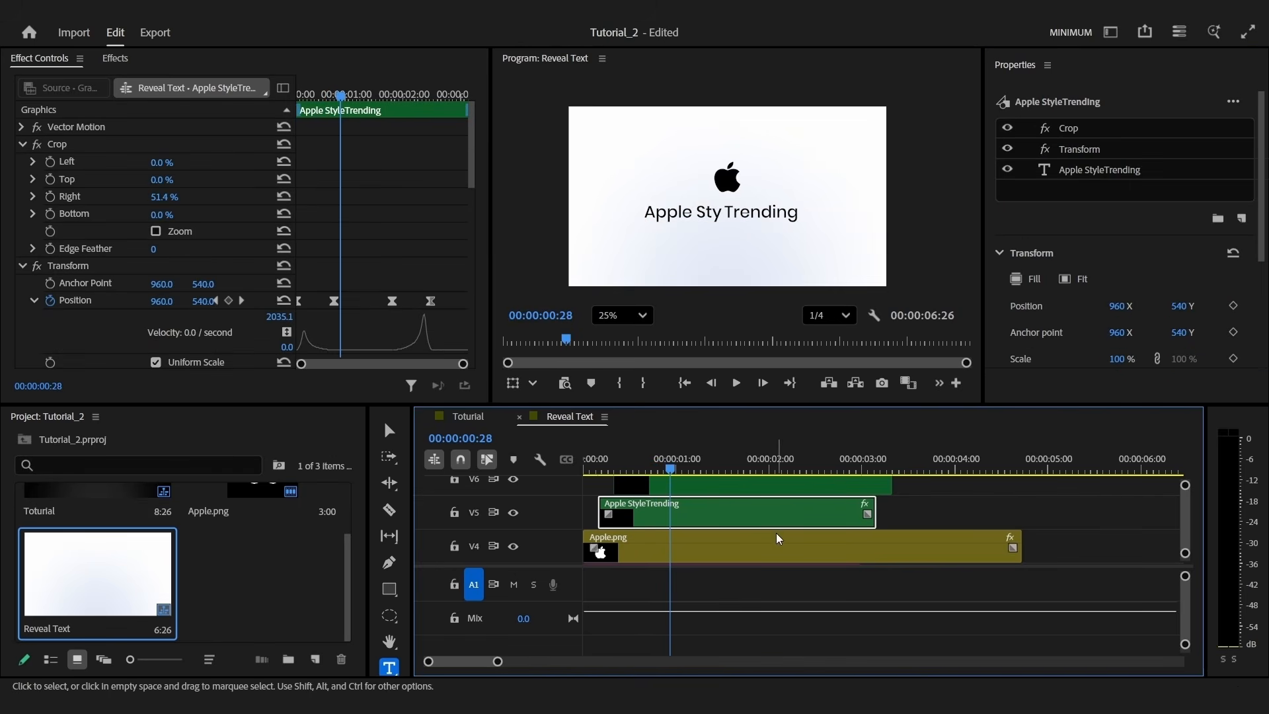
left_click(672, 213)
key("ctrl+a")
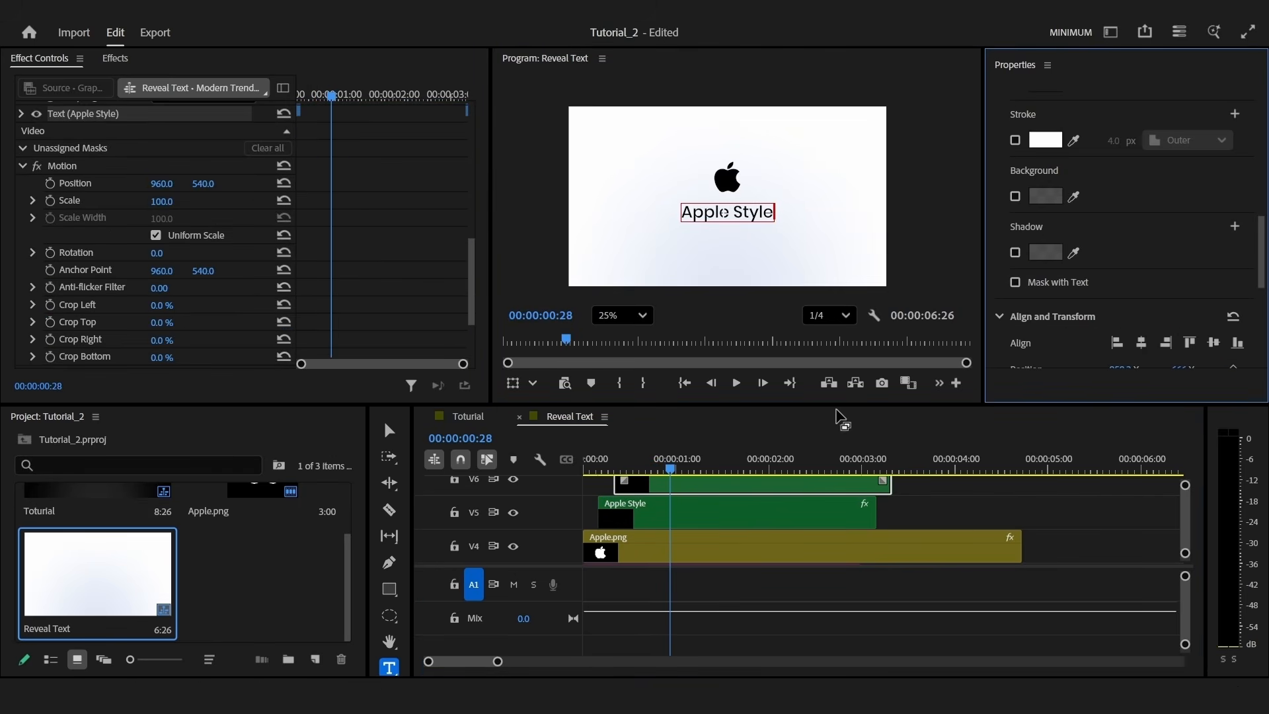
Play the Apple Style reveal from the start, then duplicate both title clips onto higher tracks
left_click(583, 470)
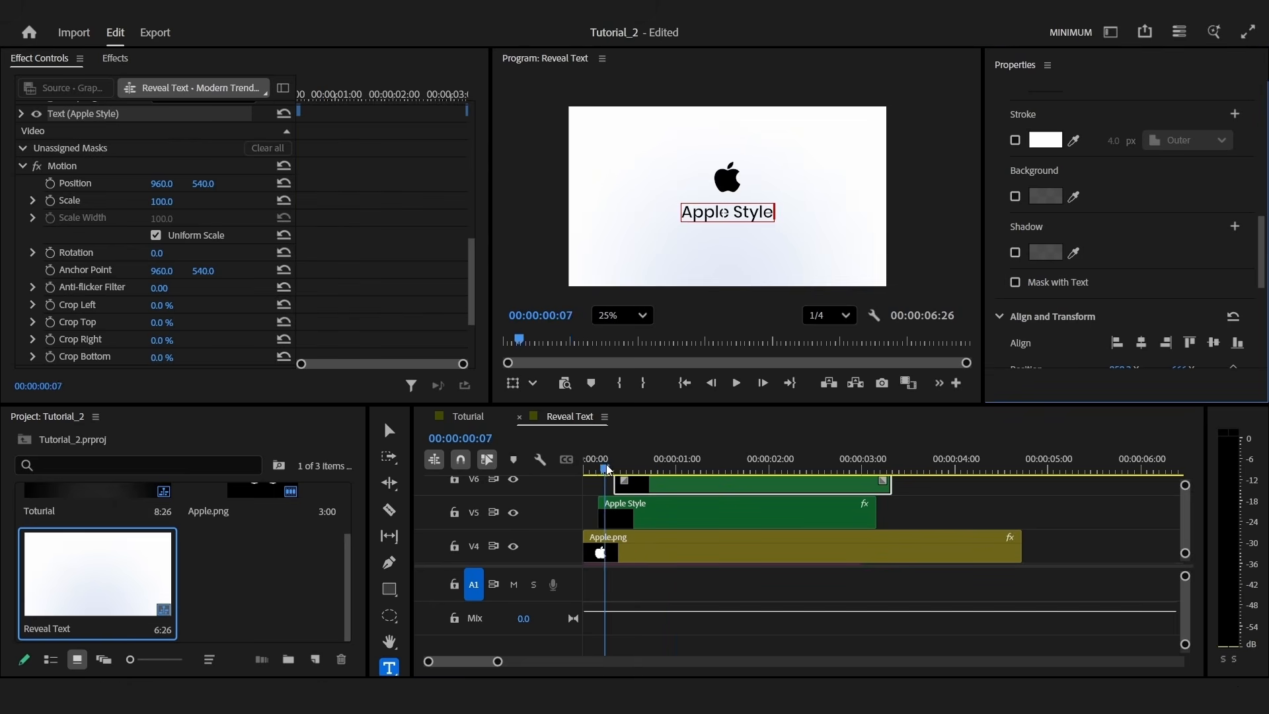
key("space")
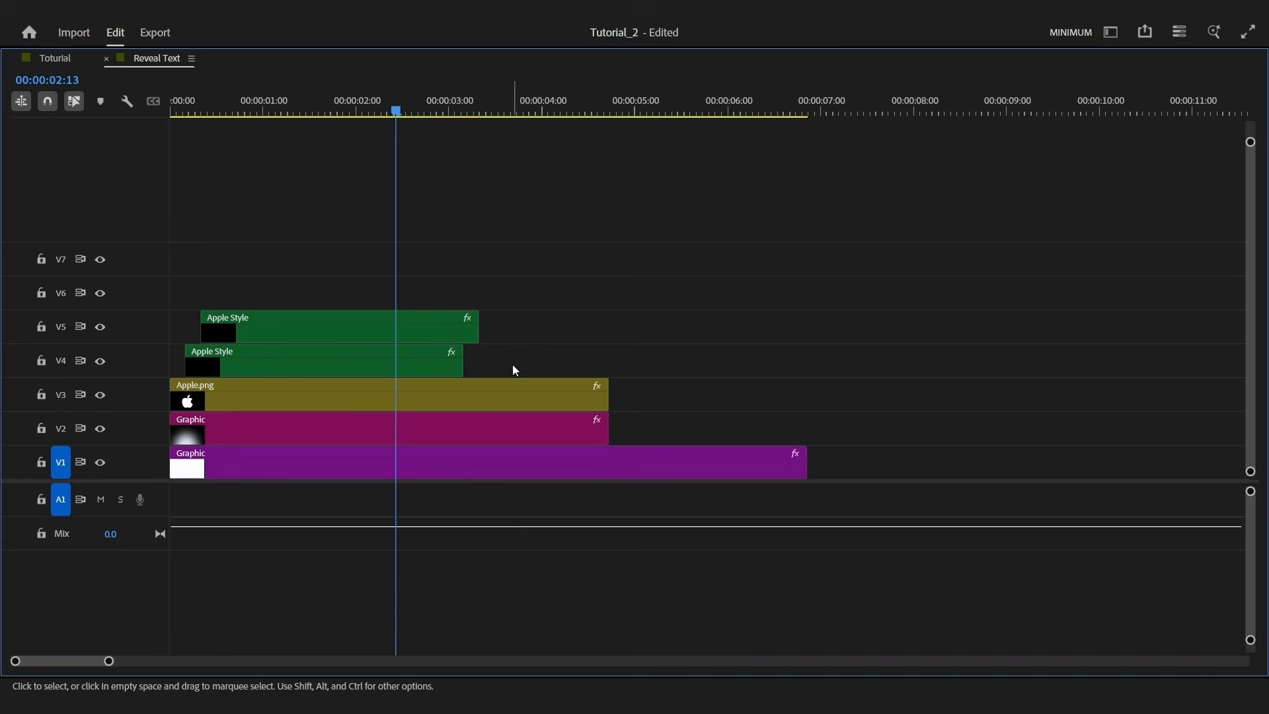
left_click_drag(510, 368, 672, 251)
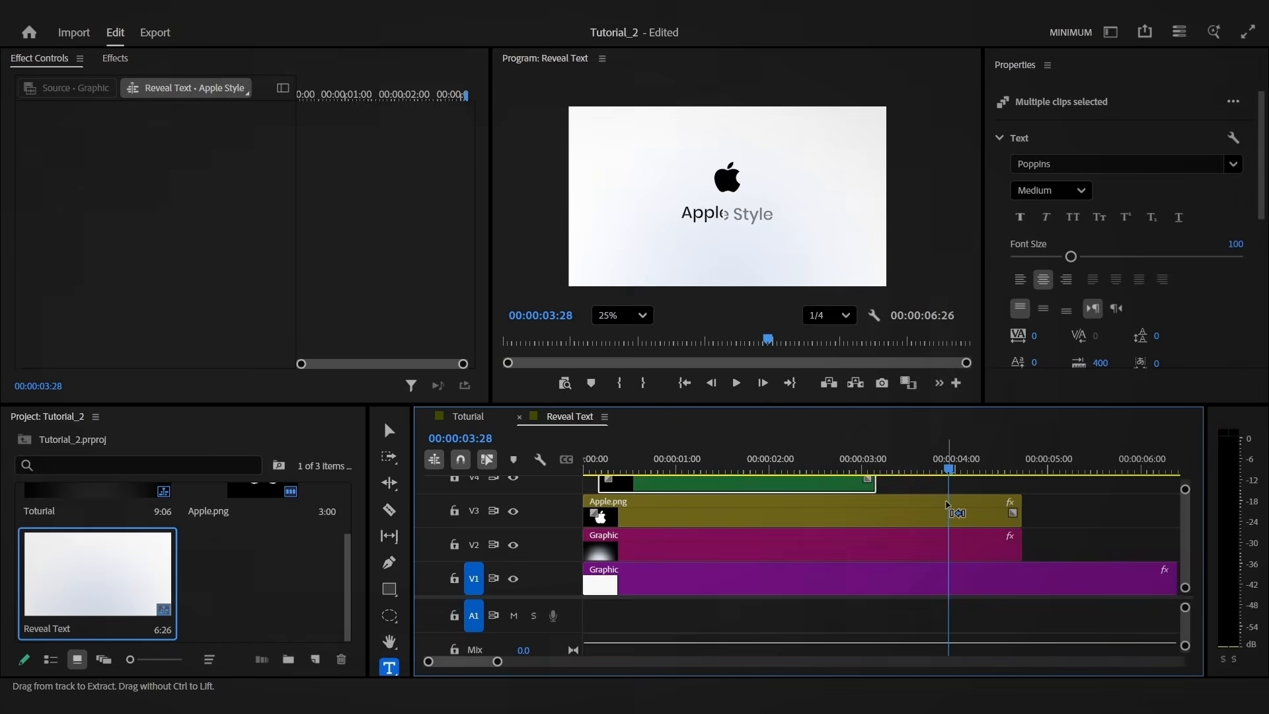
Change the copied V6 title's text to 'Text Animation'
scroll(948, 508, "up", 2)
scroll(948, 508, "up", 1)
left_click(1003, 554)
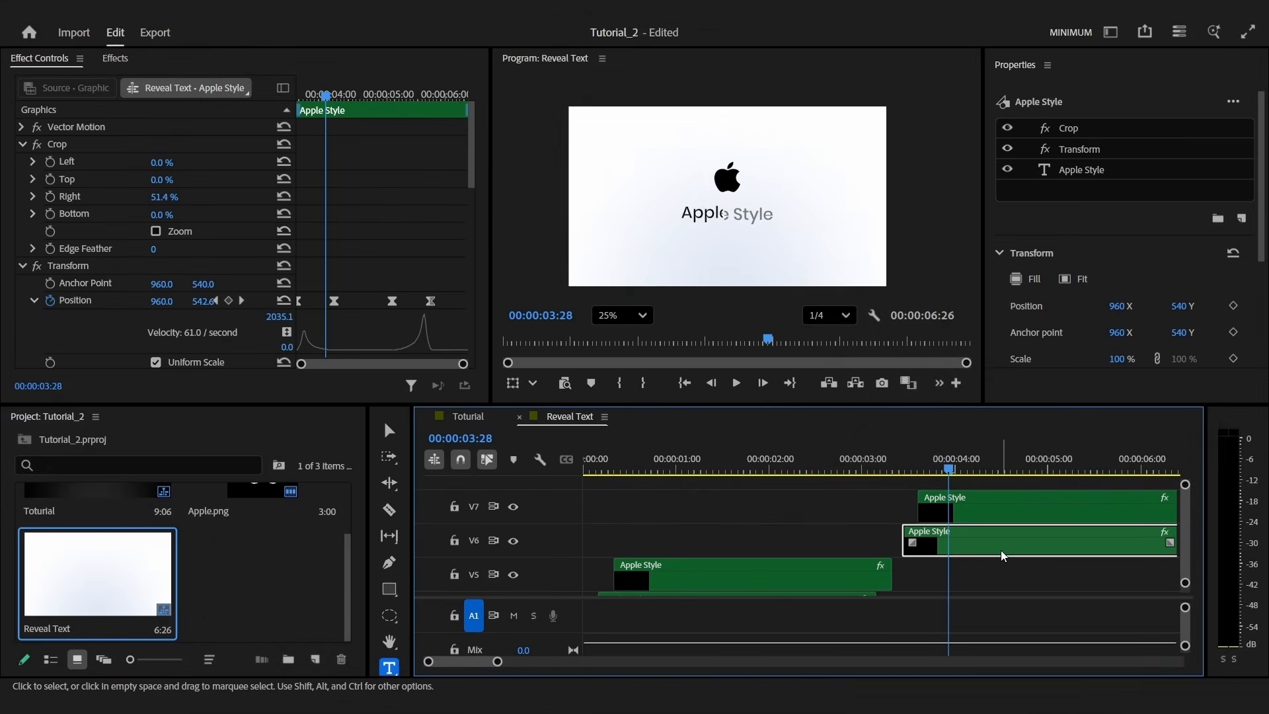
left_click(1099, 171)
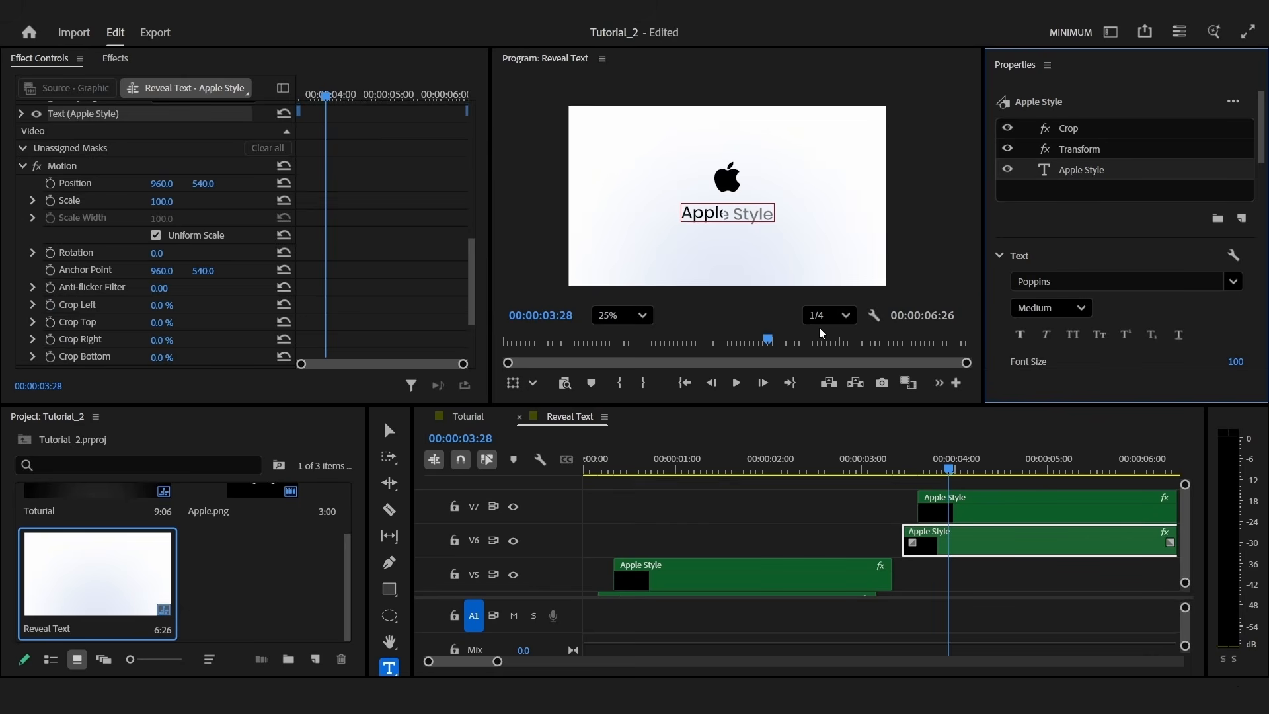
key("ctrl+a")
type("Text Animation")
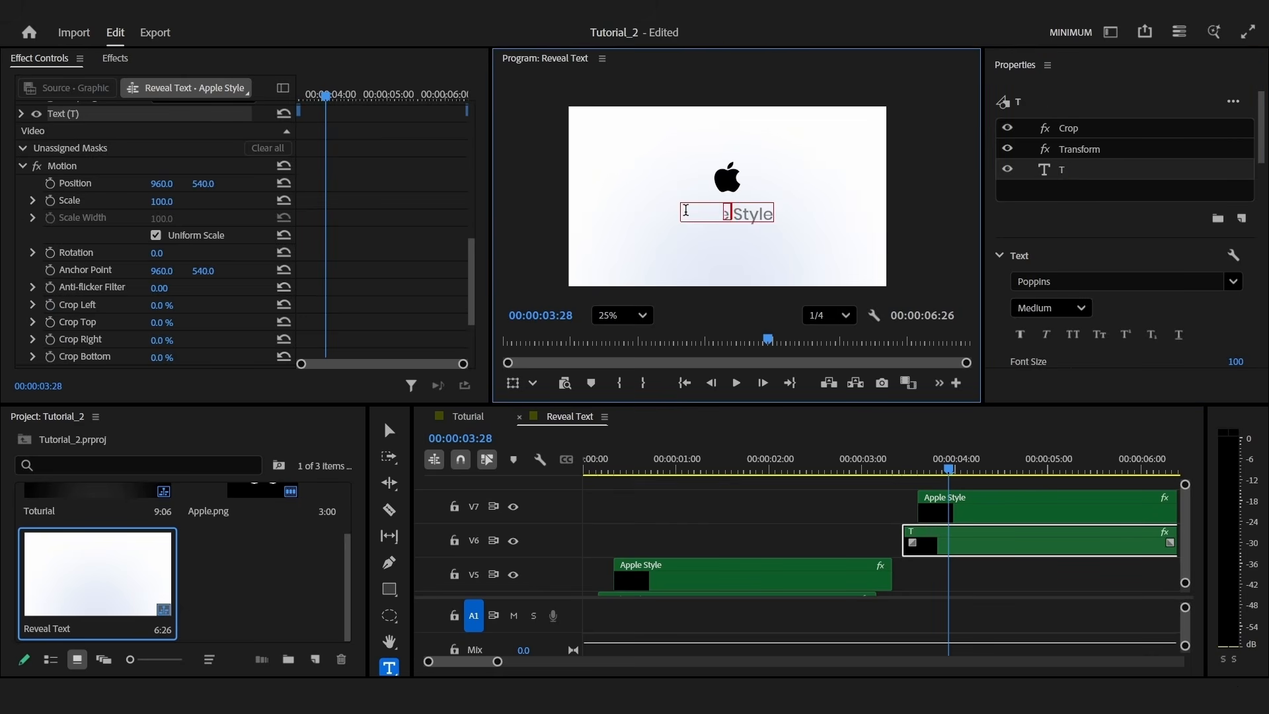
key("Escape")
Set the title's starting Position to Y 540 and X 1142 at 3:13 for a sideways slide
left_click(85, 302)
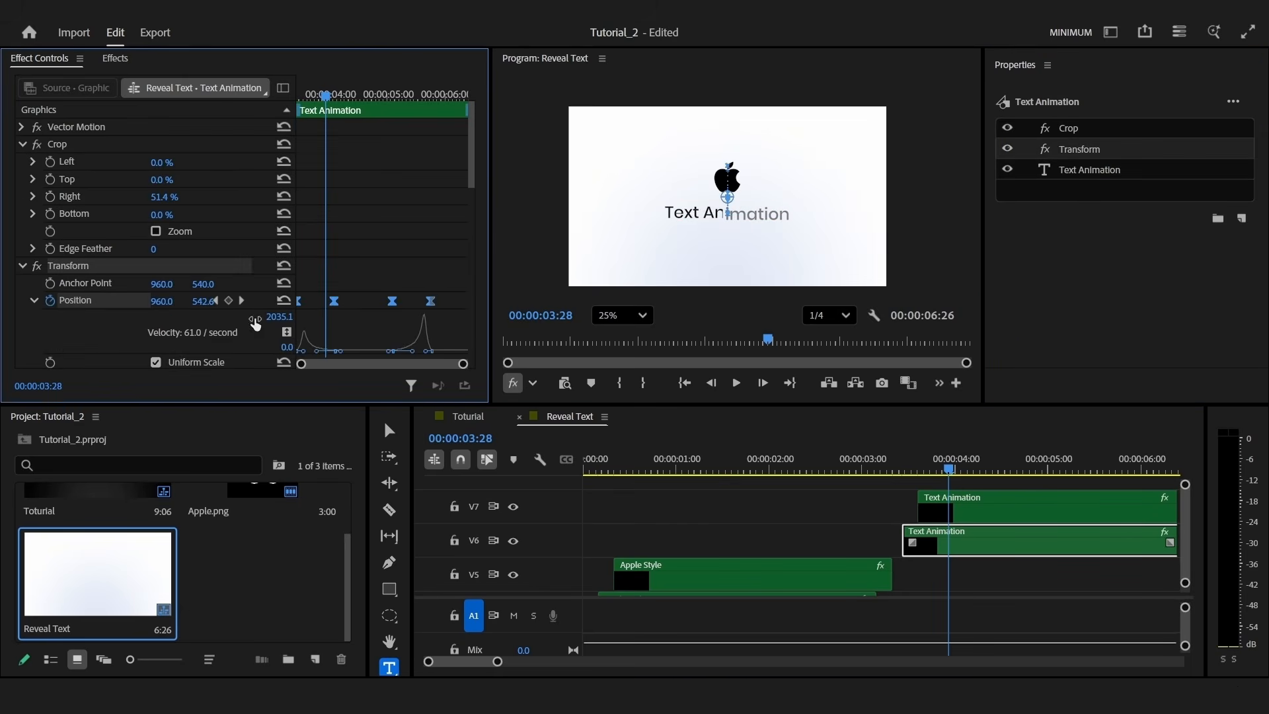
left_click(241, 301)
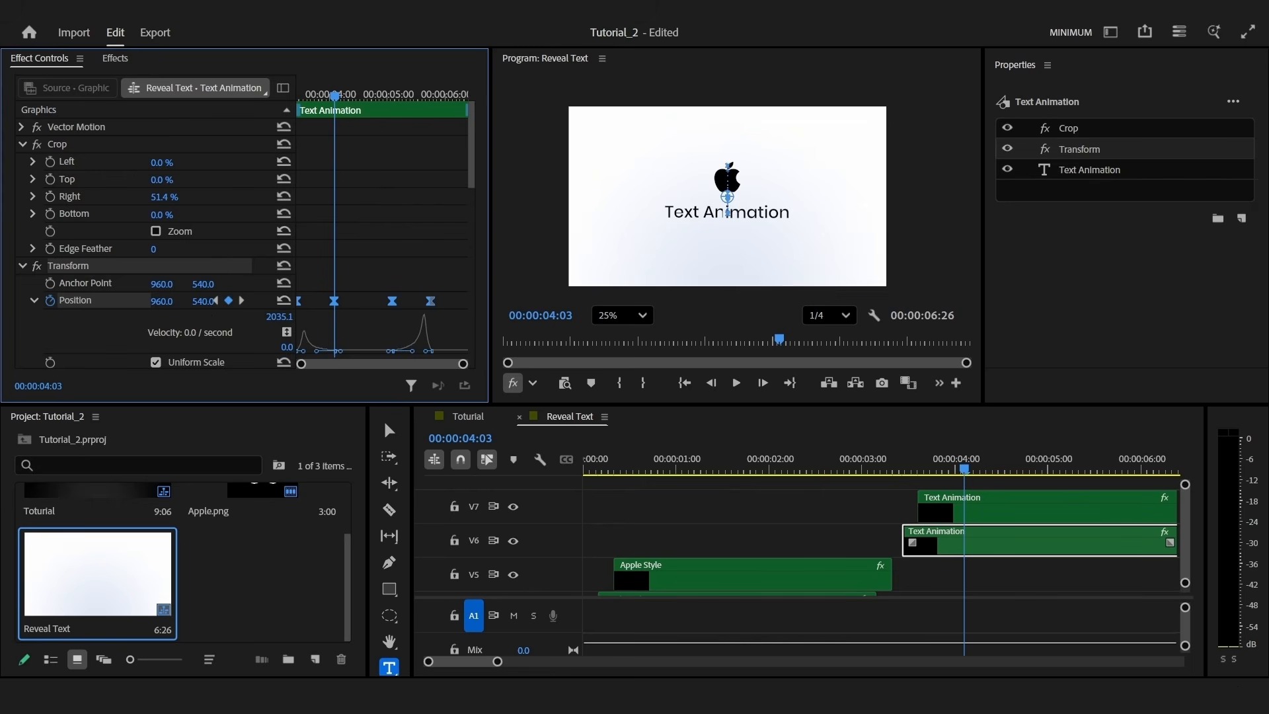
left_click(210, 301)
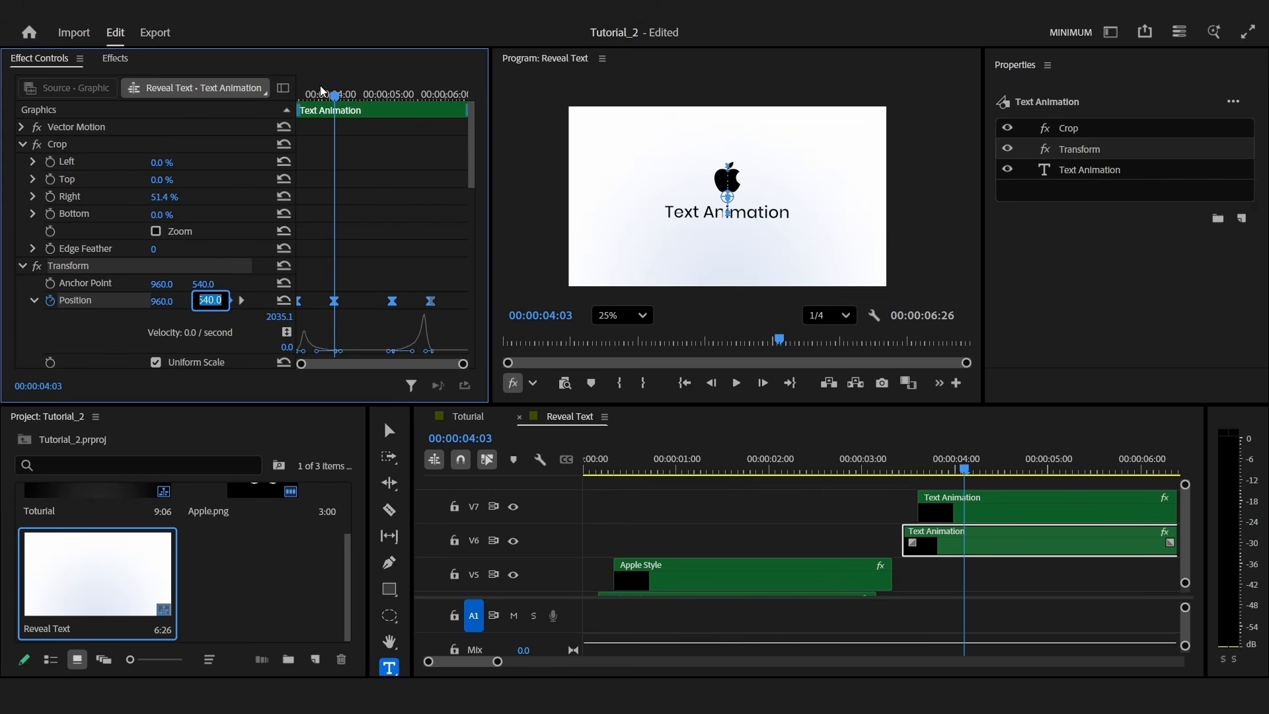
left_click_drag(321, 94, 292, 102)
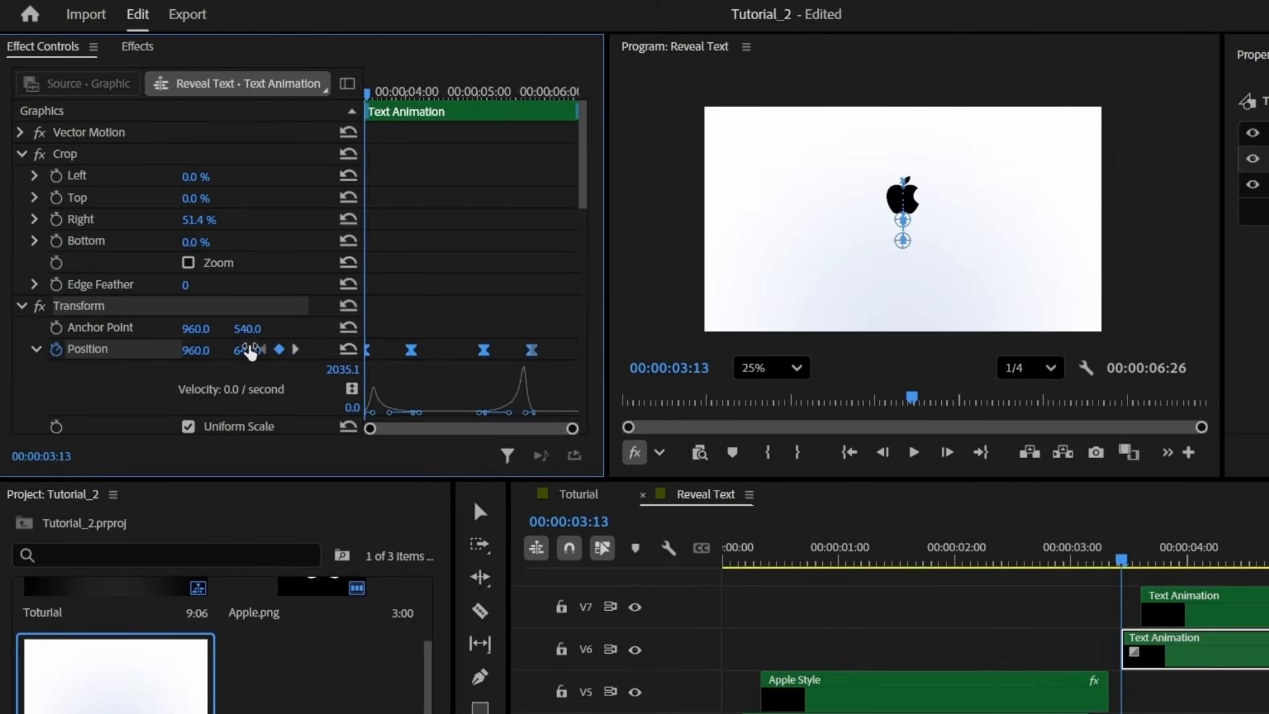
left_click(250, 350)
type("540")
key("Return")
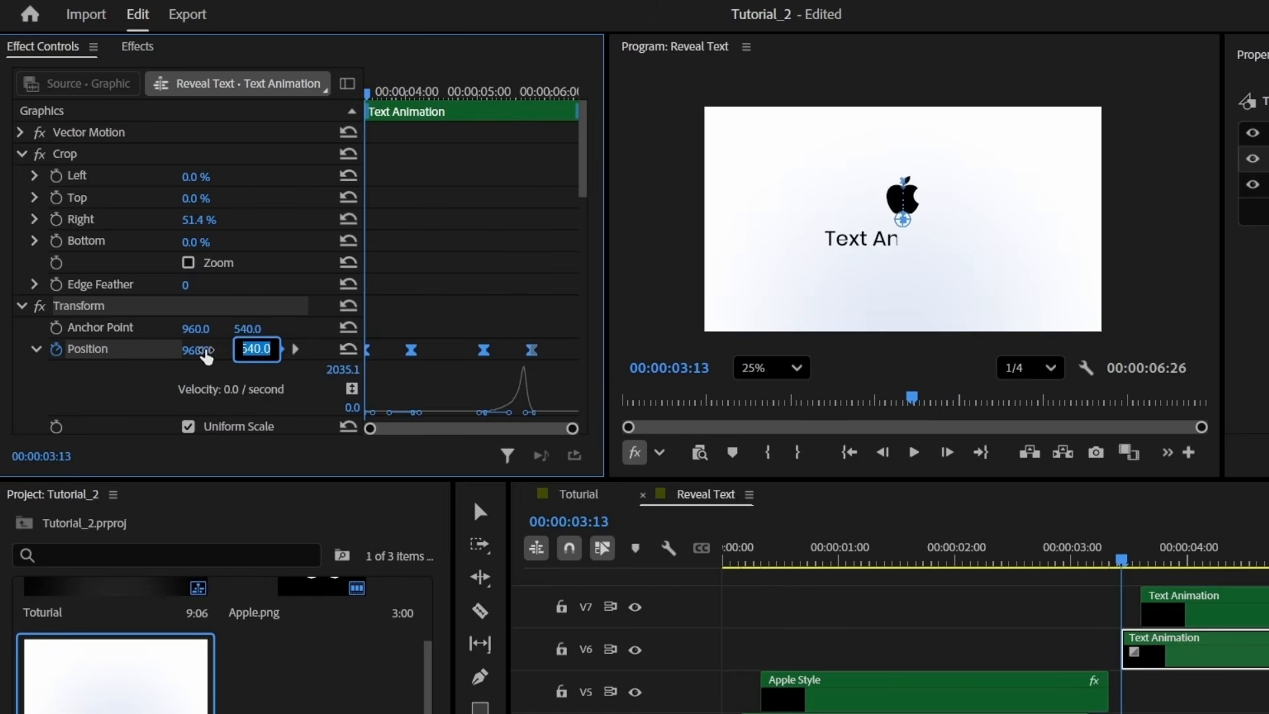
left_click(201, 348)
left_click(196, 372)
left_click_drag(203, 351, 323, 350)
key("space")
key("space")
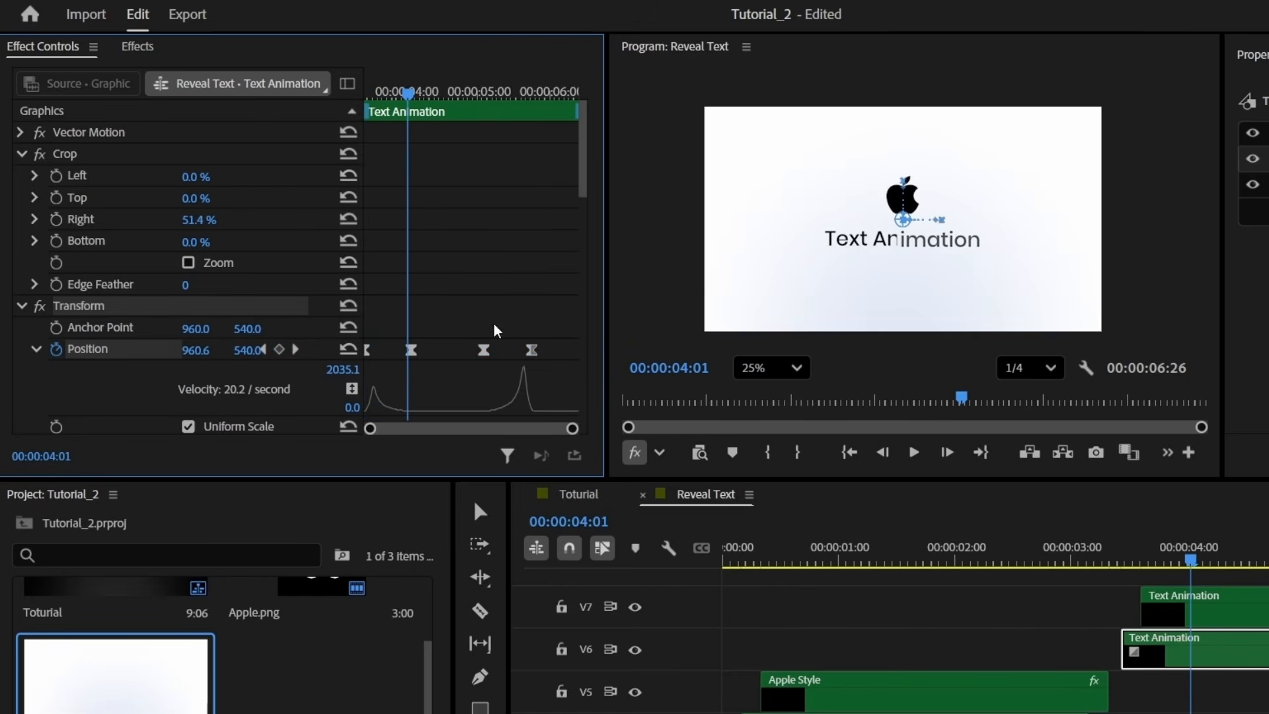
Delete the two trailing Position keyframes and show the title's motion path
left_click_drag(440, 293, 578, 370)
key("Delete")
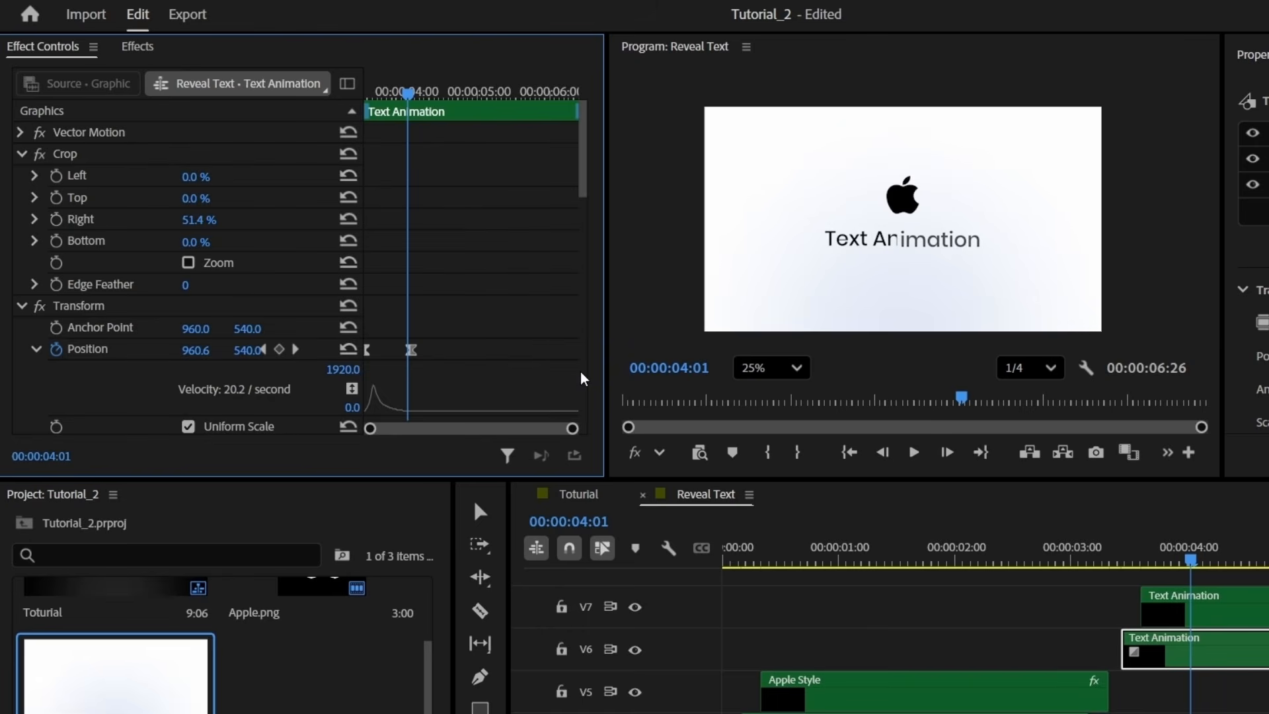
left_click_drag(405, 93, 366, 93)
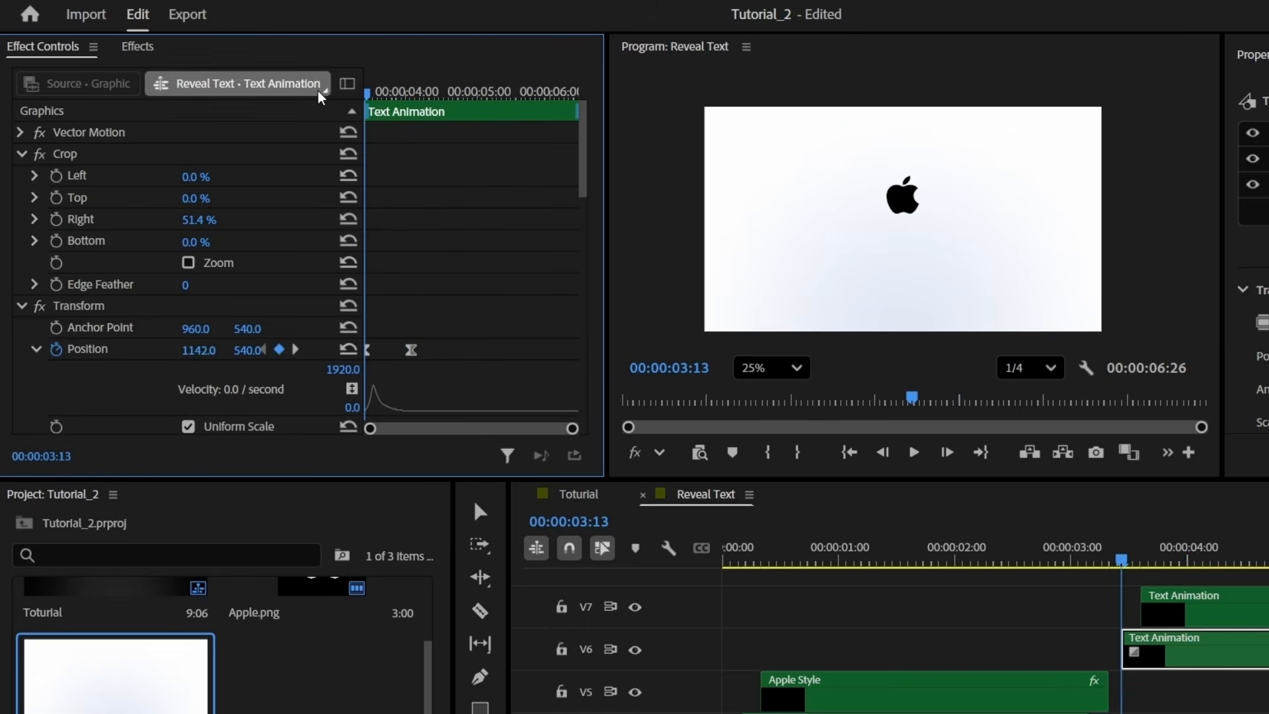
left_click(112, 344)
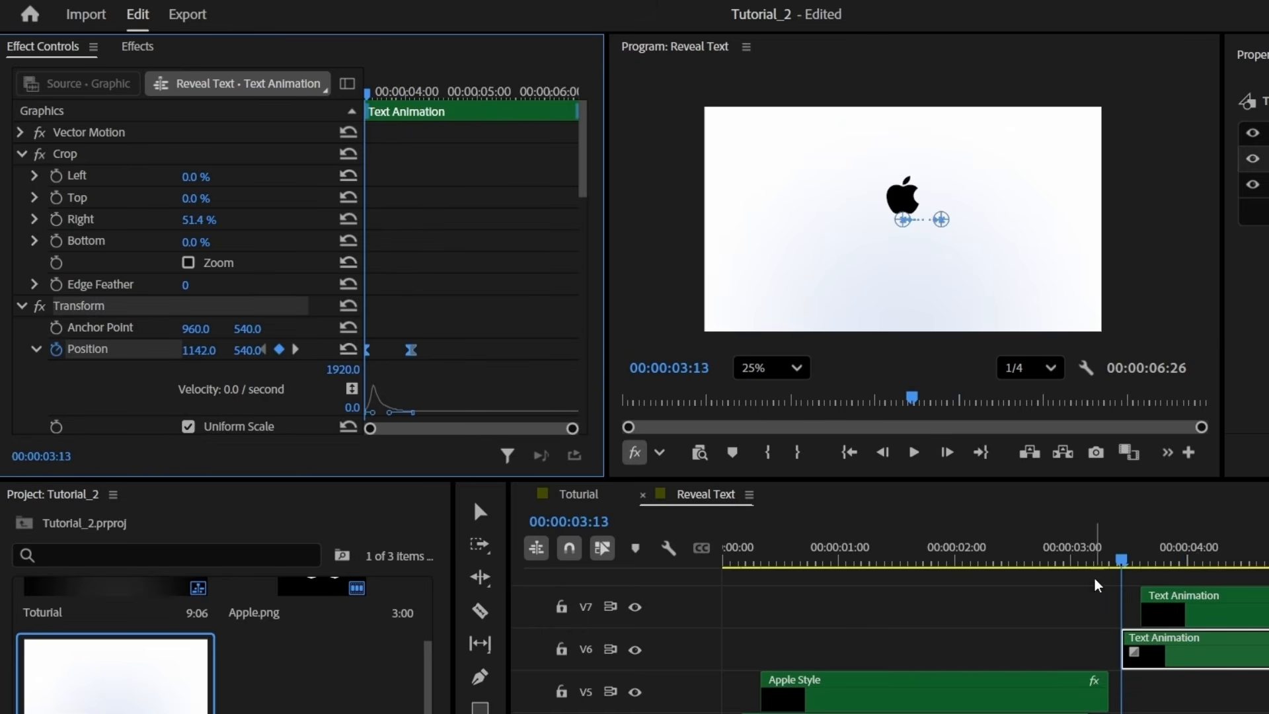
Try removing the V7 clip's Position keyframes, undo it, and play back the reveal
left_click(1252, 608)
key("Down")
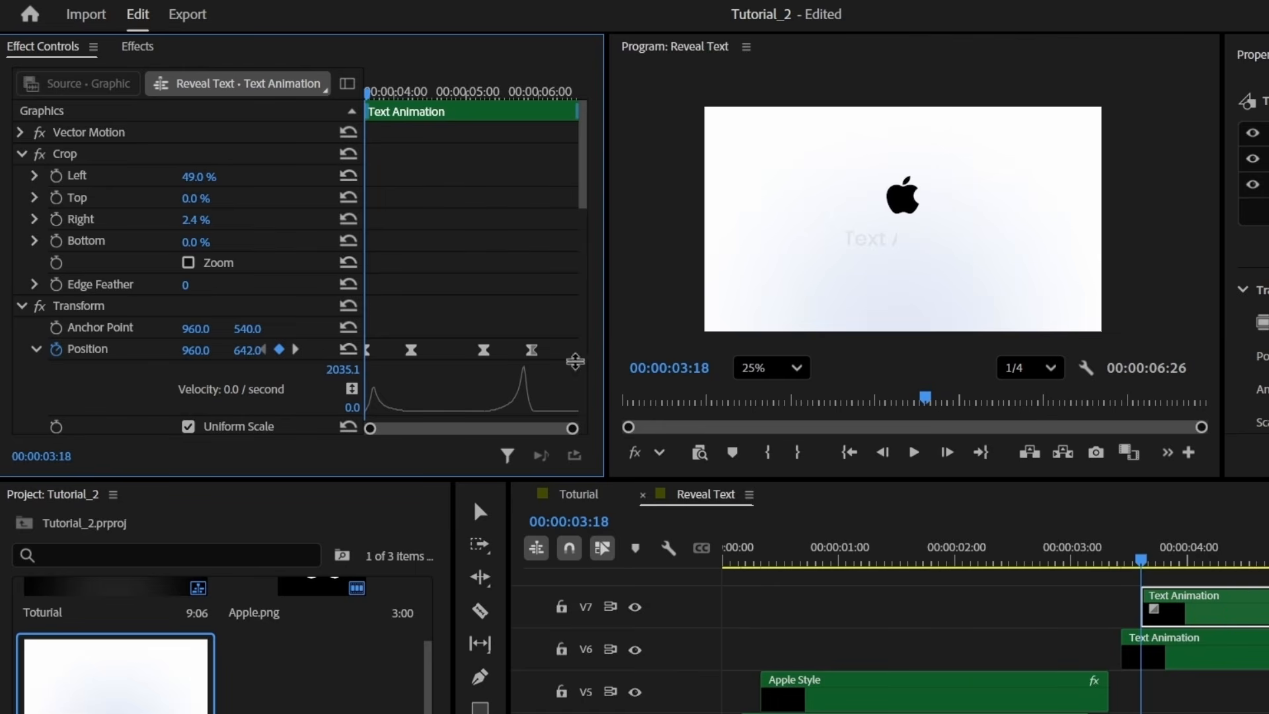
left_click_drag(570, 377, 277, 266)
key("Delete")
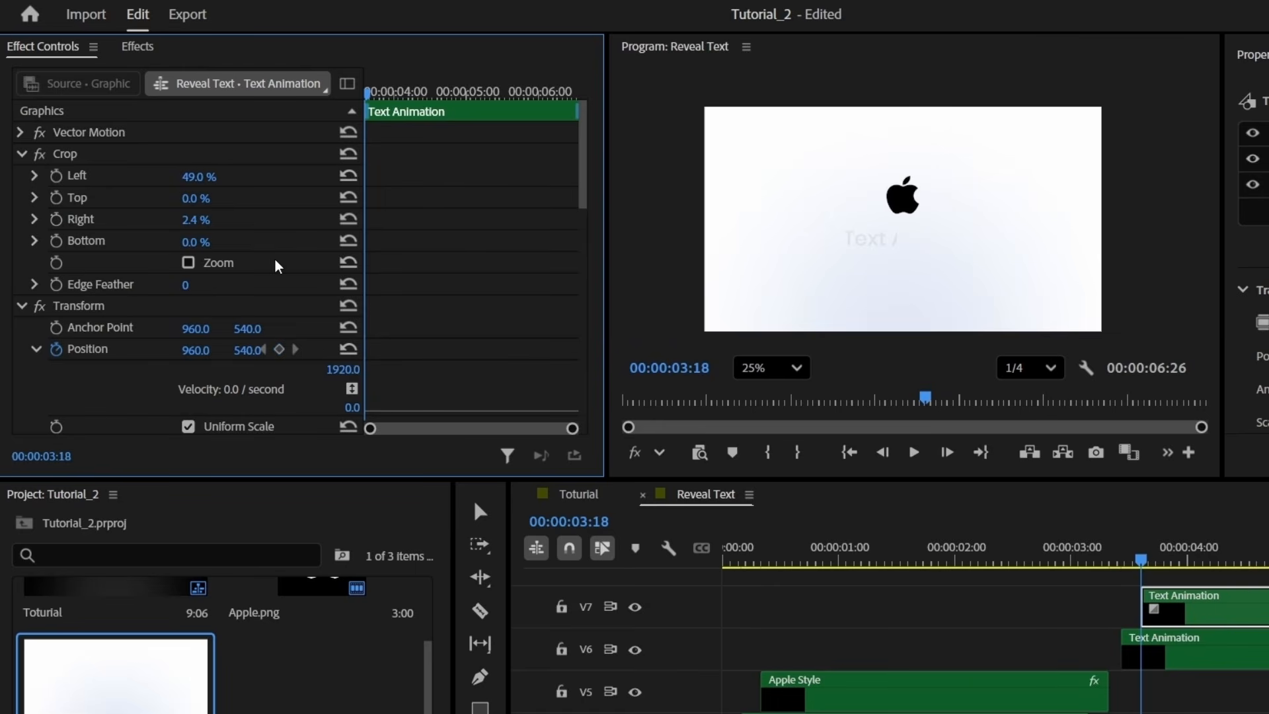
key("ctrl+z")
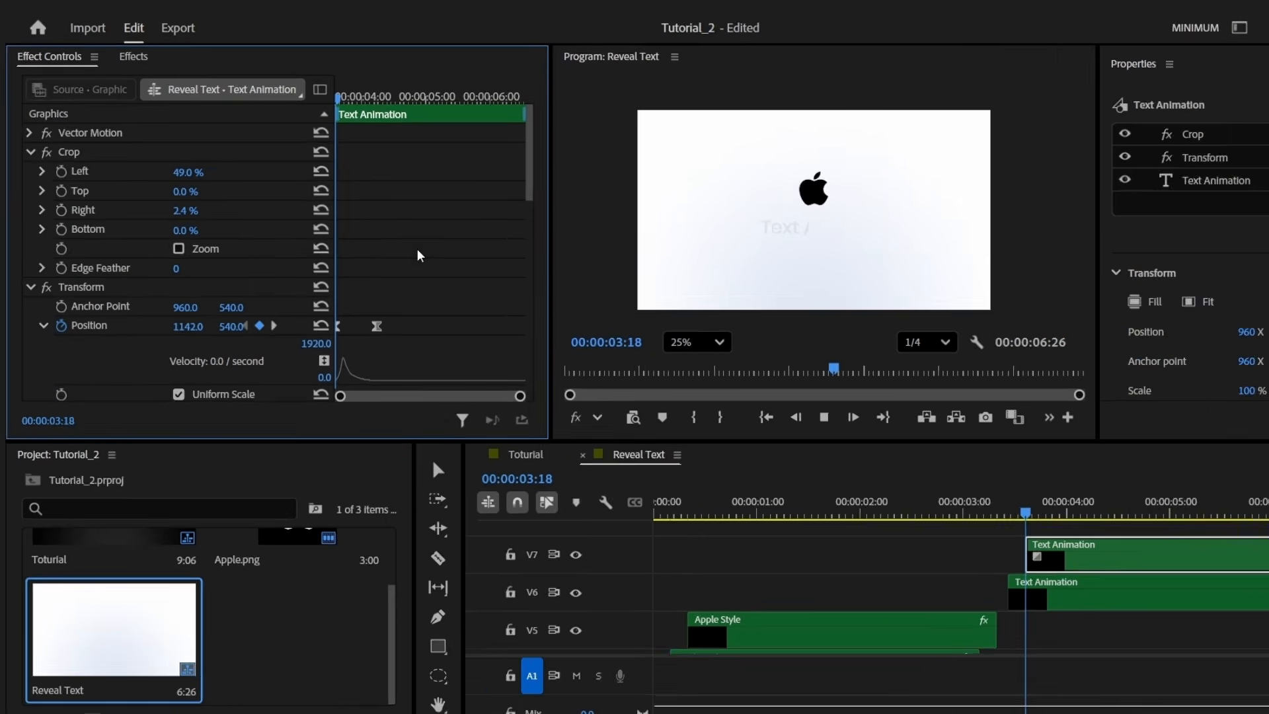
key("space")
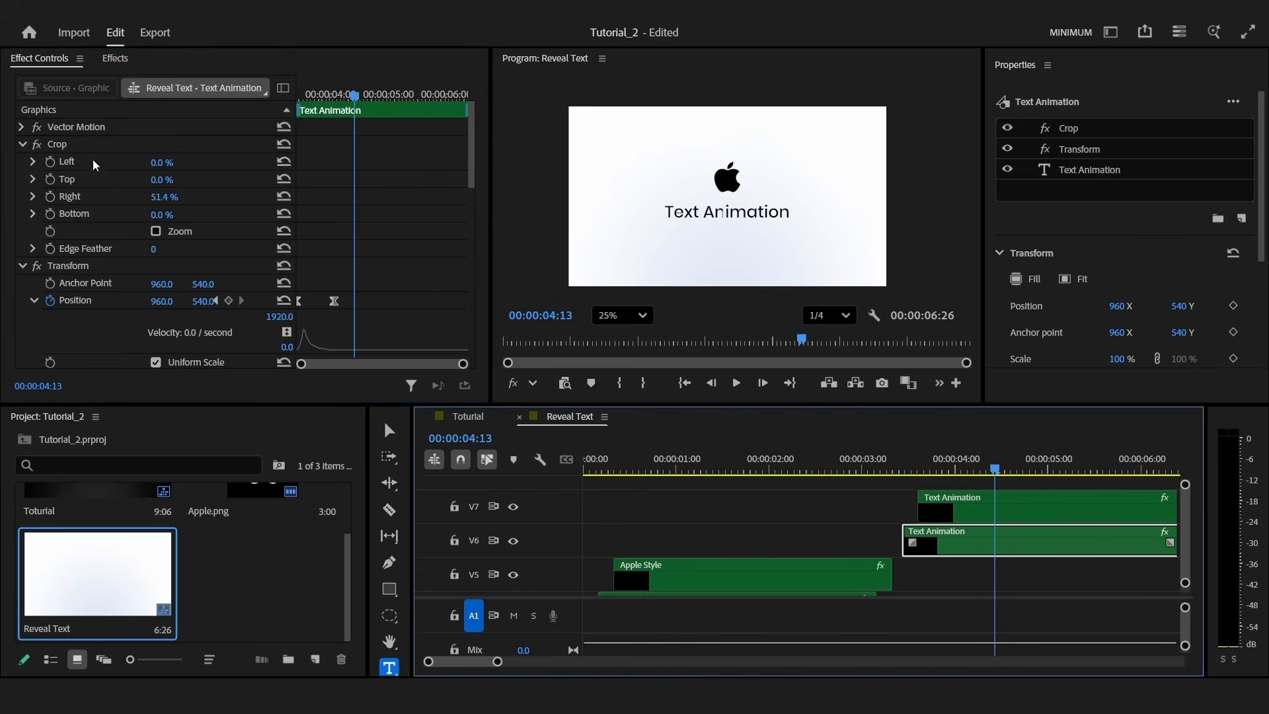
Adjust the Text Animation title crops and preview the reveal
left_click(67, 145)
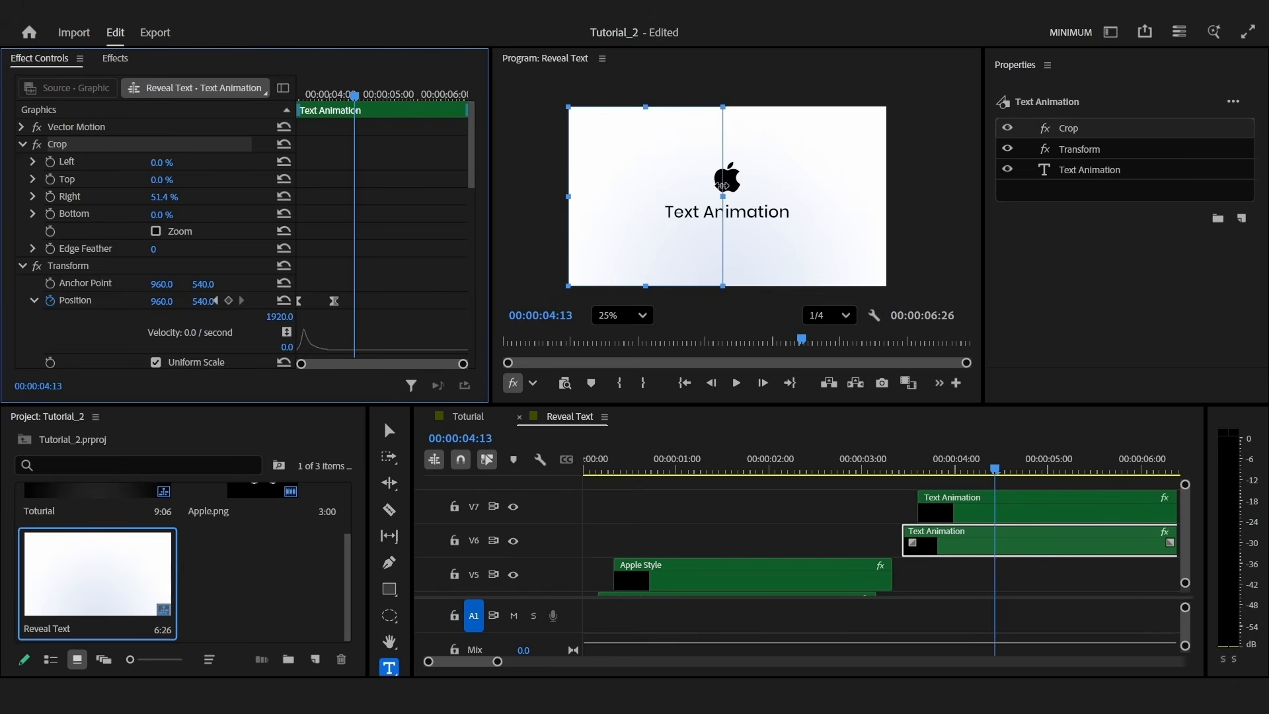
left_click_drag(722, 192, 706, 189)
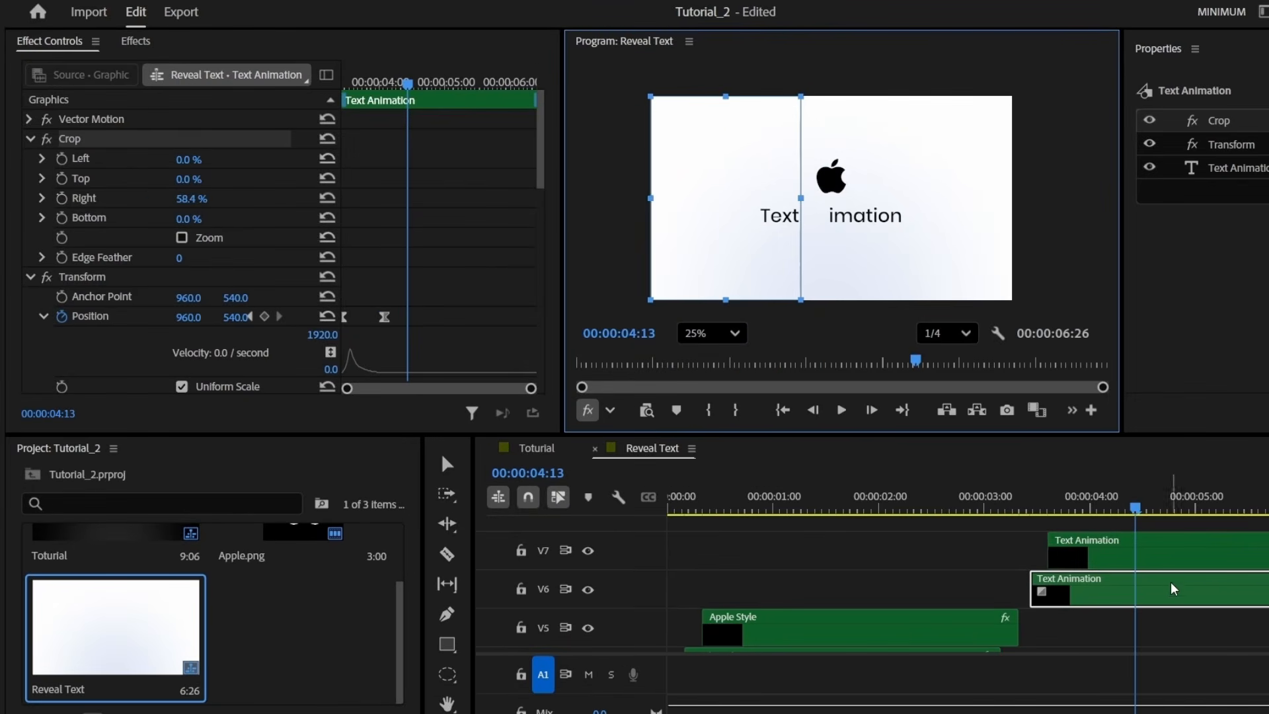
left_click(1162, 555)
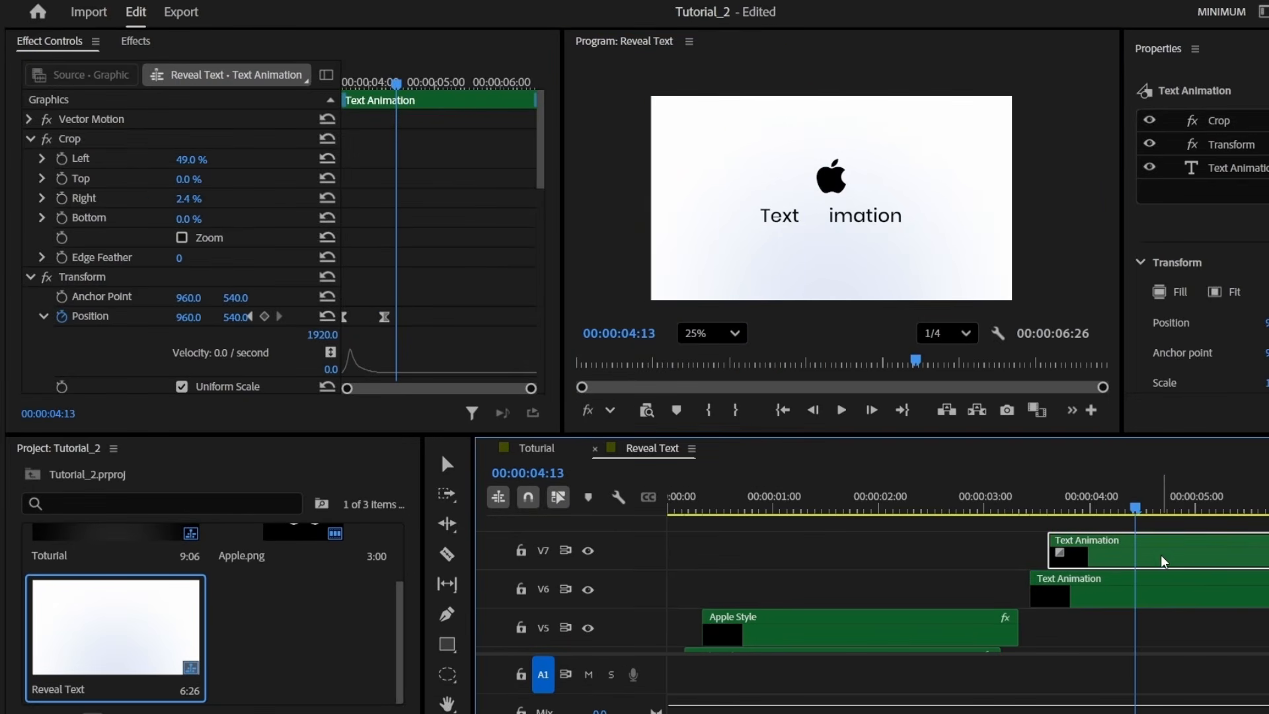
left_click(101, 141)
left_click(1026, 507)
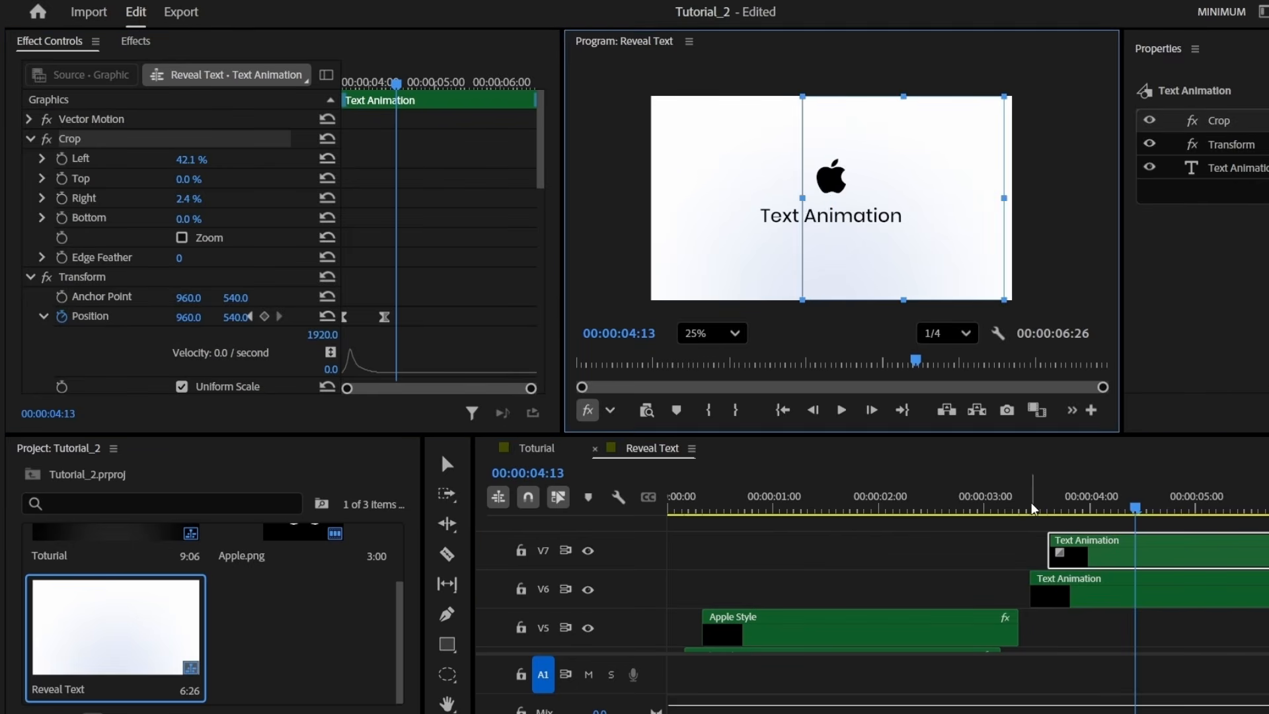
key("space")
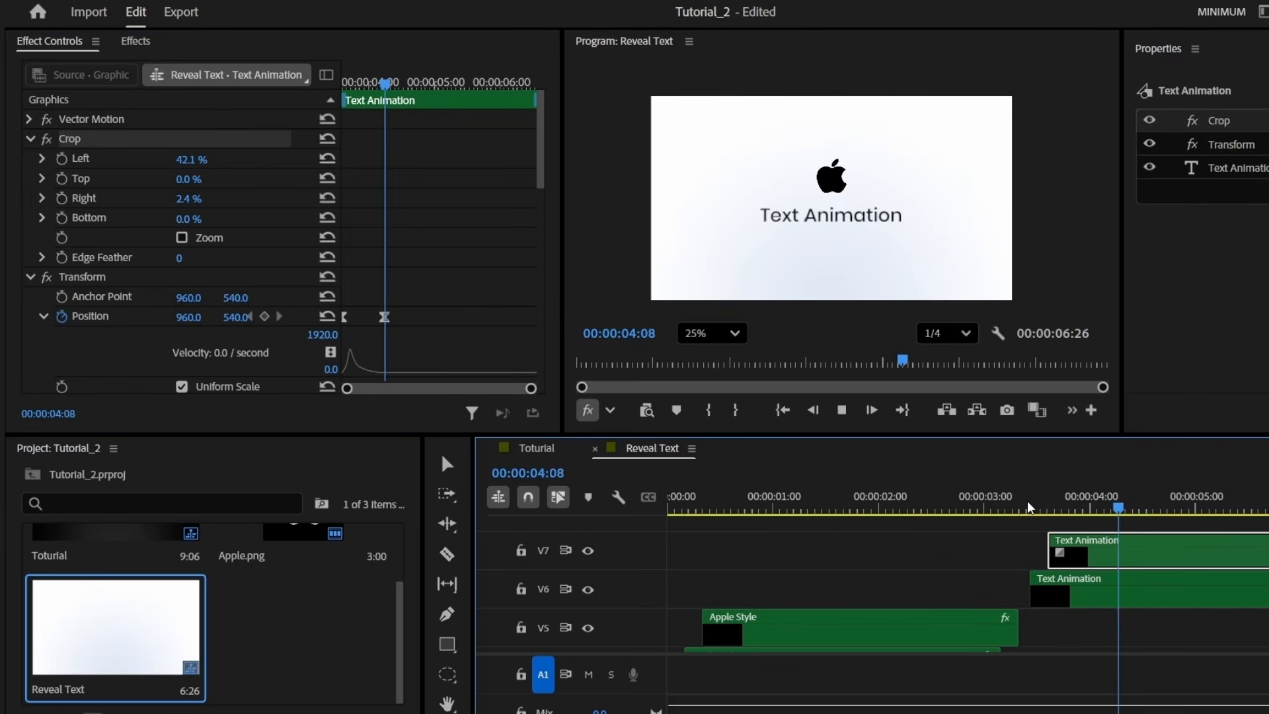
Move both Text Animation clips one second earlier to start at 2:00
left_click(866, 624)
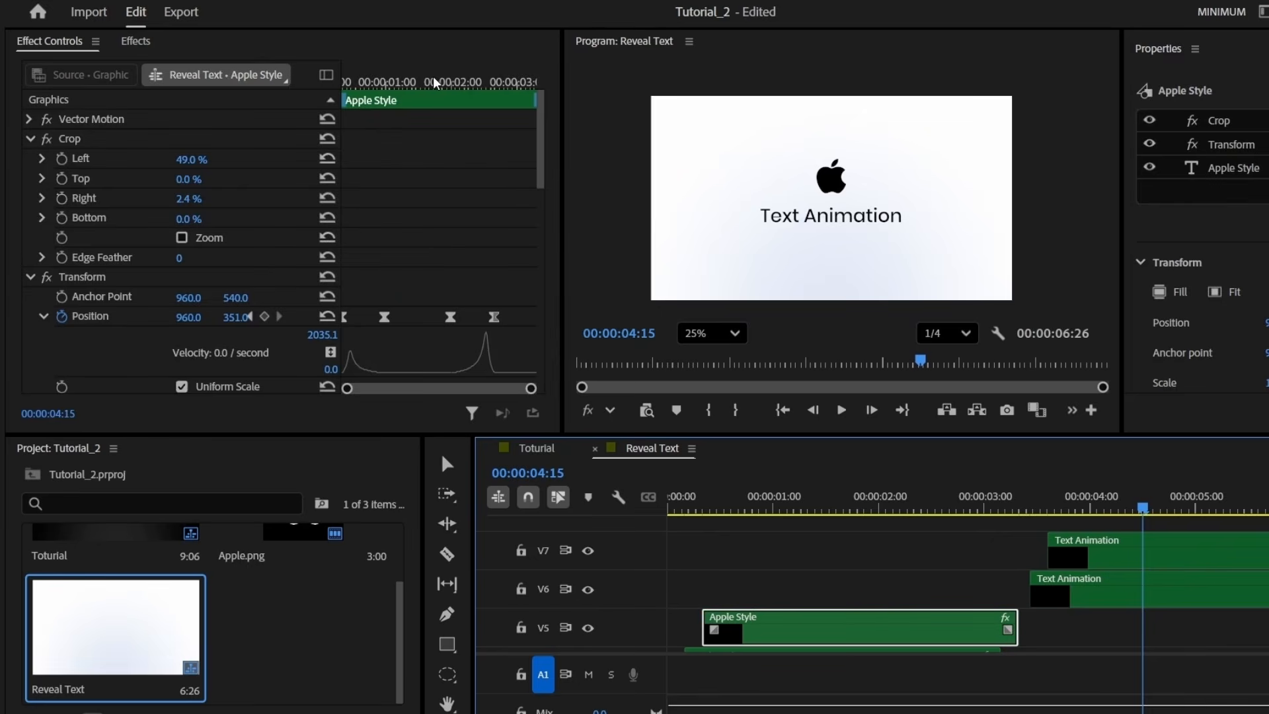
left_click_drag(437, 82, 468, 83)
left_click_drag(1135, 620, 1084, 555)
left_click_drag(1172, 588, 991, 598)
left_click_drag(820, 536, 772, 536)
left_click_drag(712, 445, 755, 440)
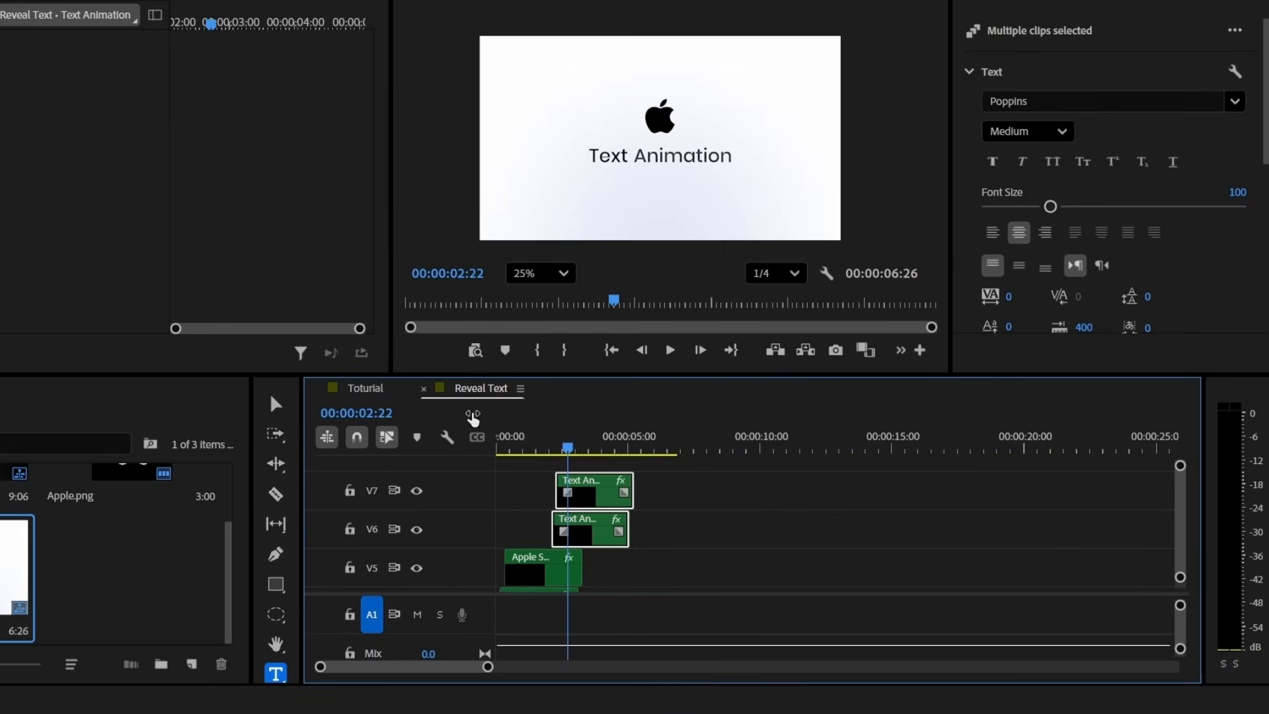
Switch to the Toturial sequence and park the playhead around 7:12
left_click(362, 389)
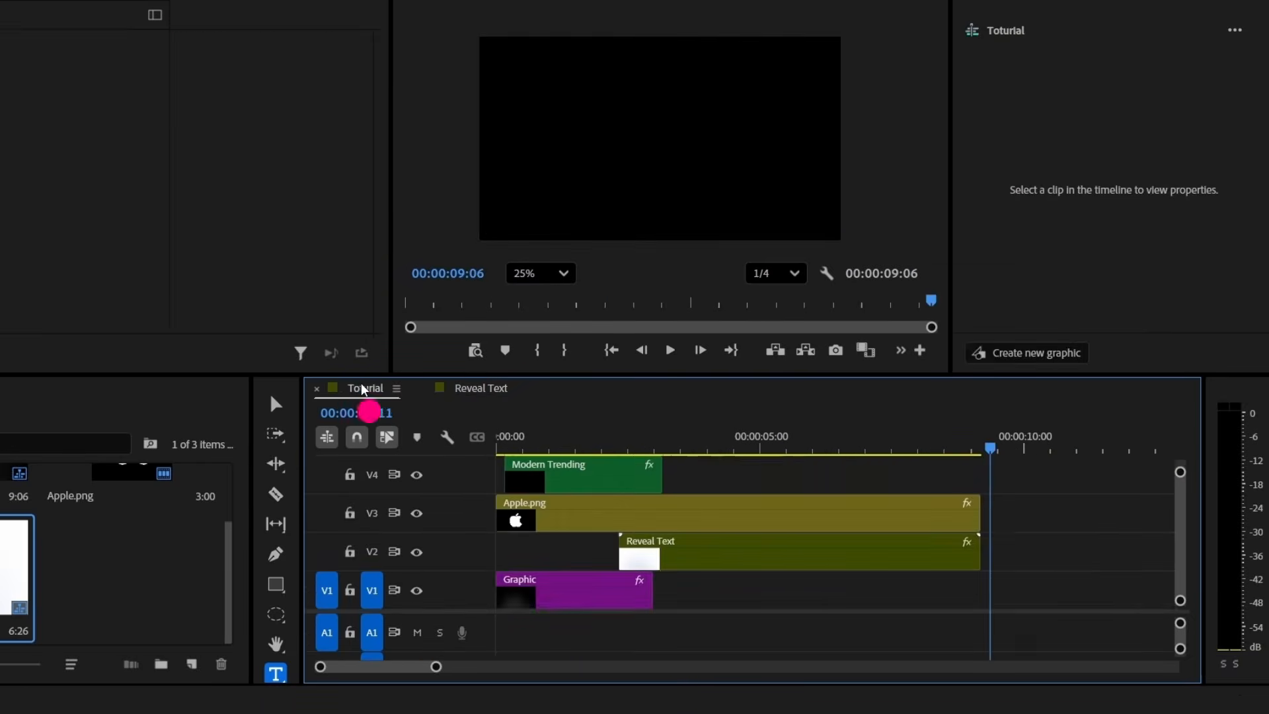
left_click(901, 448)
left_click_drag(902, 448, 889, 441)
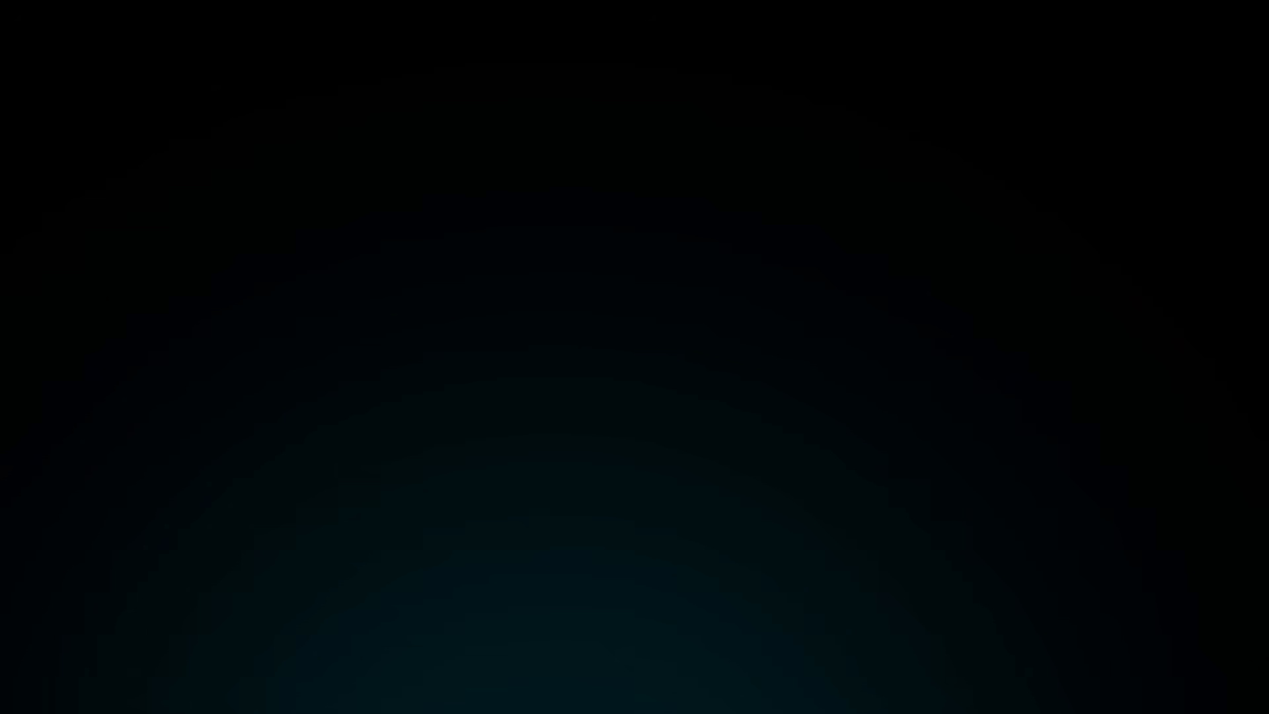